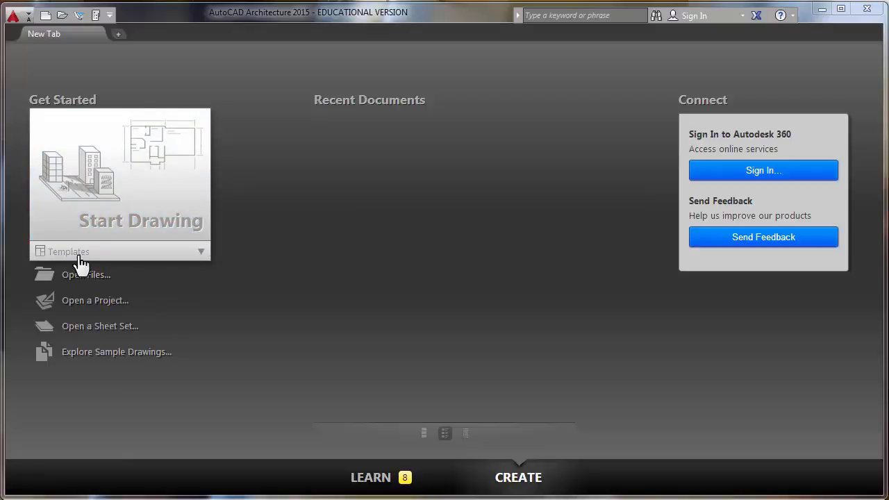
- Start a new drawing from the Aec Model (Metric Stb).dwt template and close the Tool Palettes window
{"action": "left_click", "coordinate": [201, 253]}
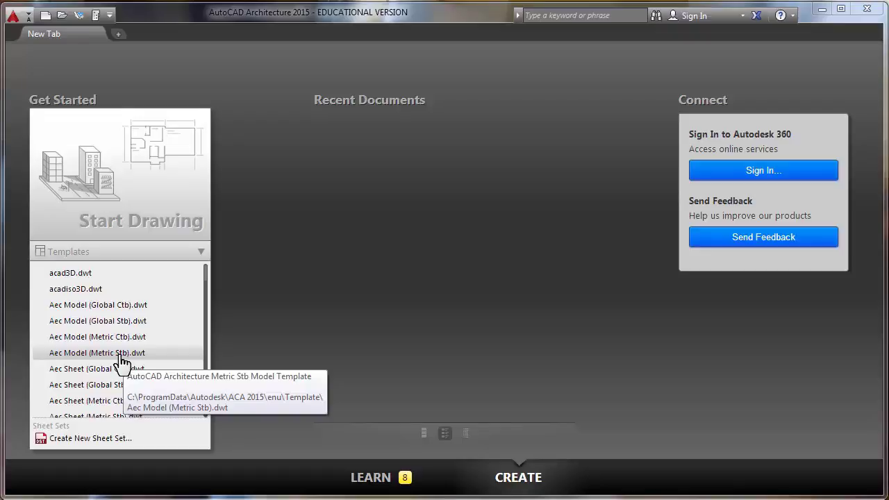
{"action": "left_click", "coordinate": [124, 356]}
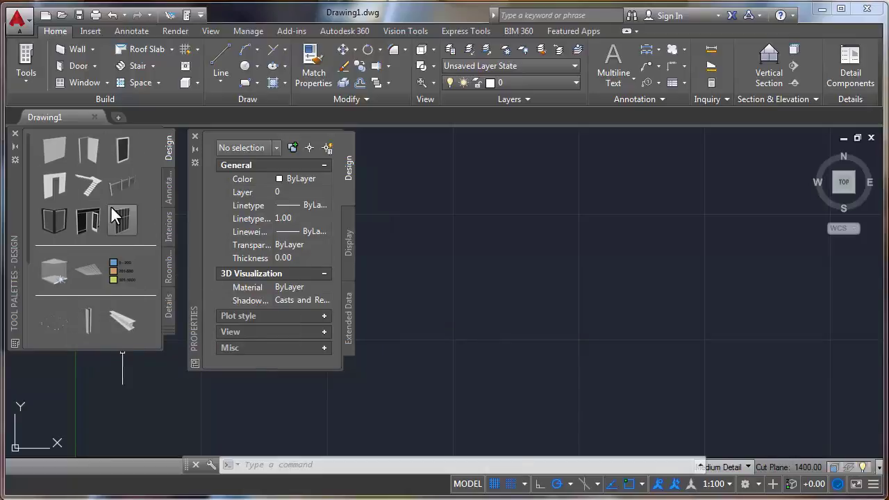
{"action": "left_click", "coordinate": [15, 134]}
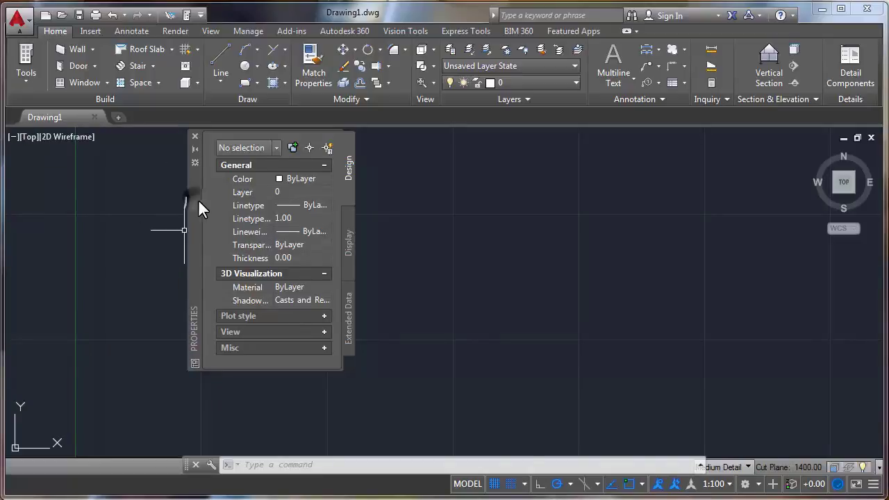
- Allow docking for the Properties palette and dock it along the left edge of the drawing area
{"action": "left_click_drag", "start_coordinate": [198, 200], "coordinate": [59, 221]}
{"action": "right_click", "coordinate": [60, 221]}
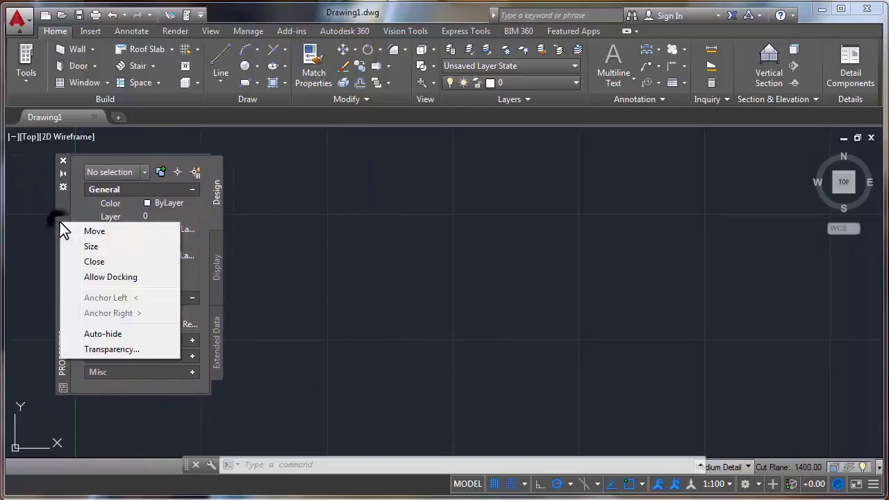
{"action": "left_click", "coordinate": [98, 275]}
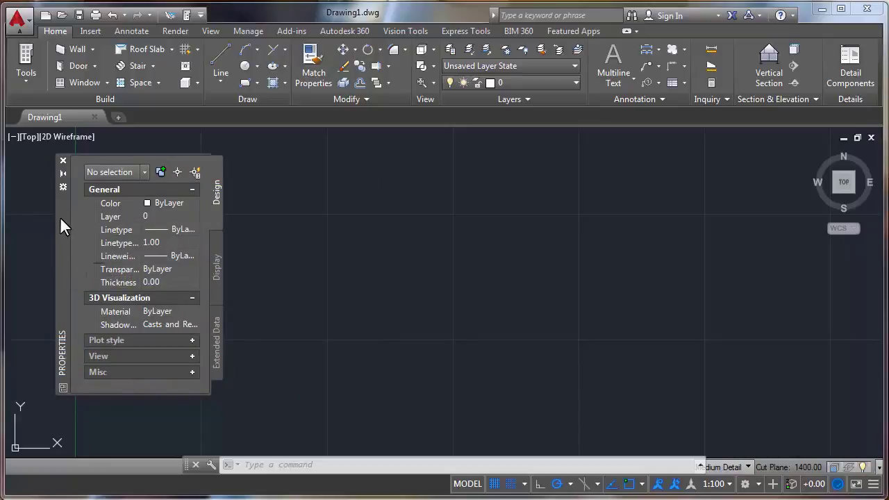
{"action": "mouse_move", "coordinate": [62, 211]}
{"action": "left_mouse_down"}
{"action": "mouse_move", "coordinate": [3, 212]}
{"action": "mouse_move", "coordinate": [20, 202]}
{"action": "left_mouse_up"}
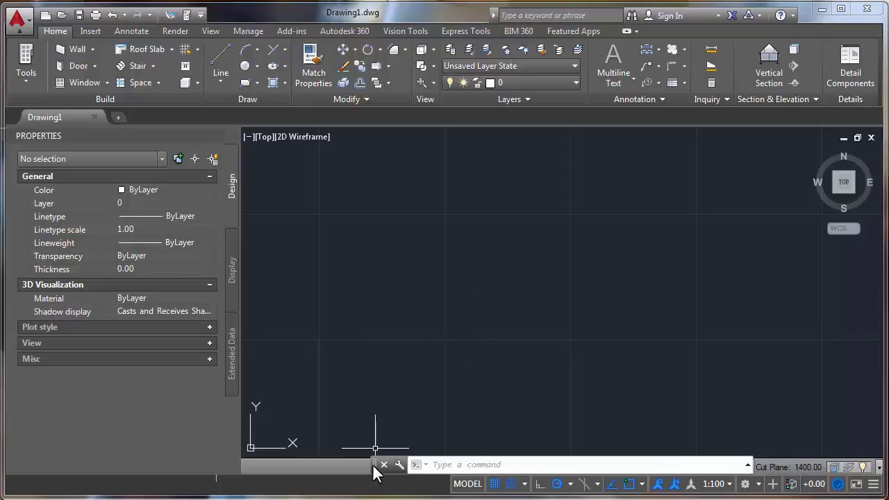
- Detach the Command Line window from its docked place and close it
{"action": "mouse_move", "coordinate": [375, 465]}
{"action": "left_mouse_down"}
{"action": "mouse_move", "coordinate": [369, 350]}
{"action": "mouse_move", "coordinate": [357, 321]}
{"action": "left_mouse_up"}
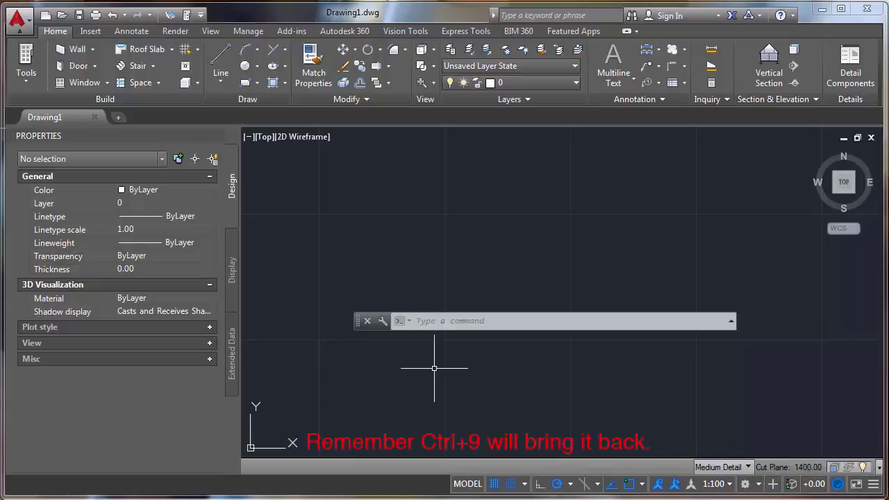
{"action": "left_click", "coordinate": [365, 320]}
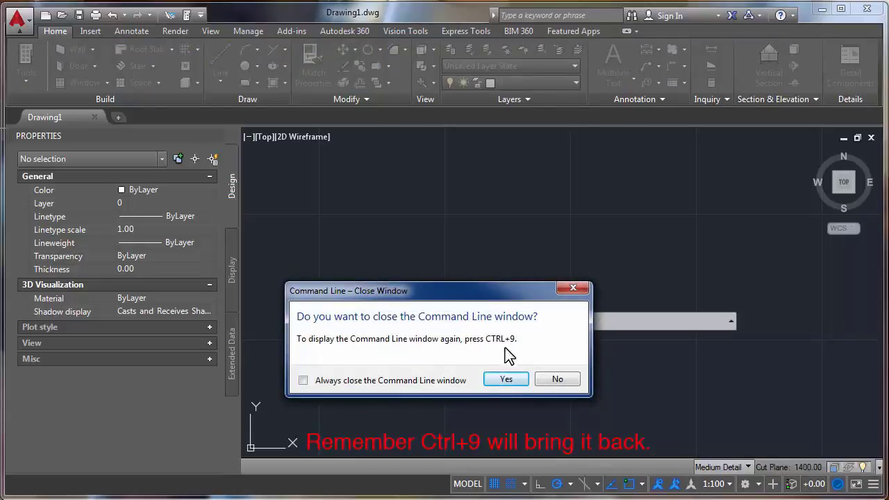
{"action": "left_click", "coordinate": [504, 379]}
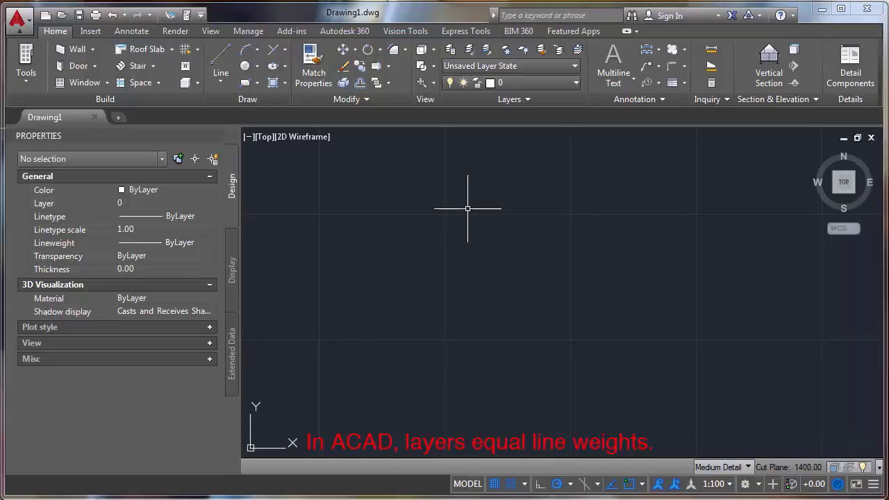
- Open the Layer Properties Manager, place it over the drawing area and widen it to show the plot and description columns
{"action": "left_click", "coordinate": [450, 50]}
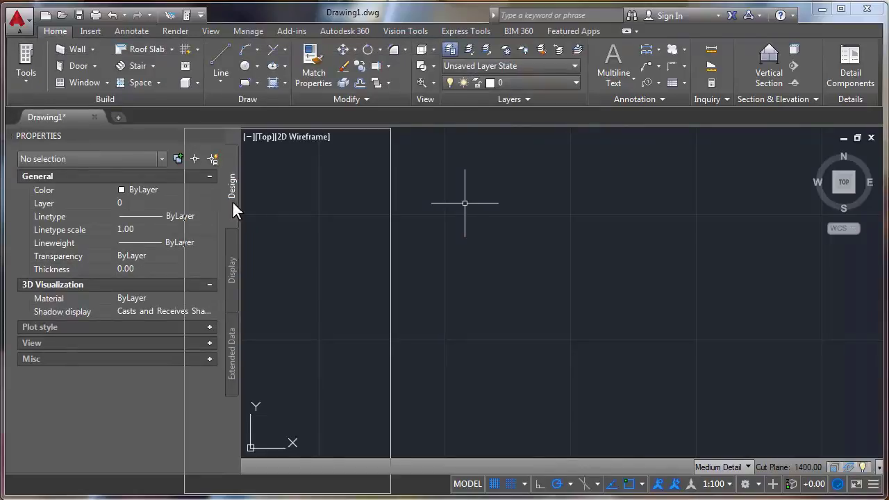
{"action": "left_click_drag", "start_coordinate": [232, 201], "coordinate": [303, 229]}
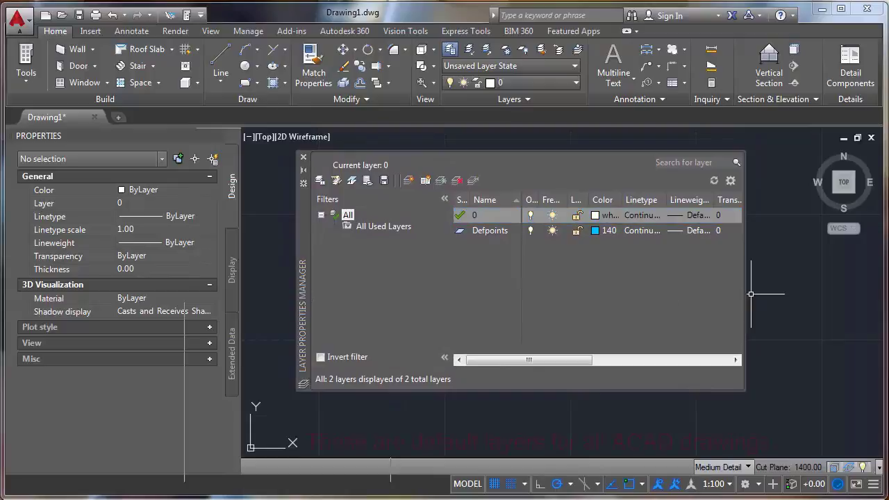
{"action": "left_click_drag", "start_coordinate": [746, 296], "coordinate": [871, 296]}
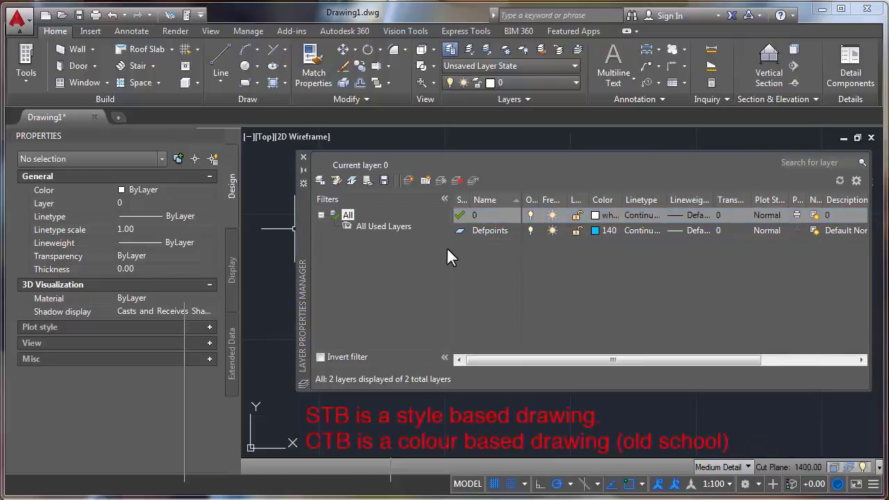
{"action": "left_click", "coordinate": [618, 268]}
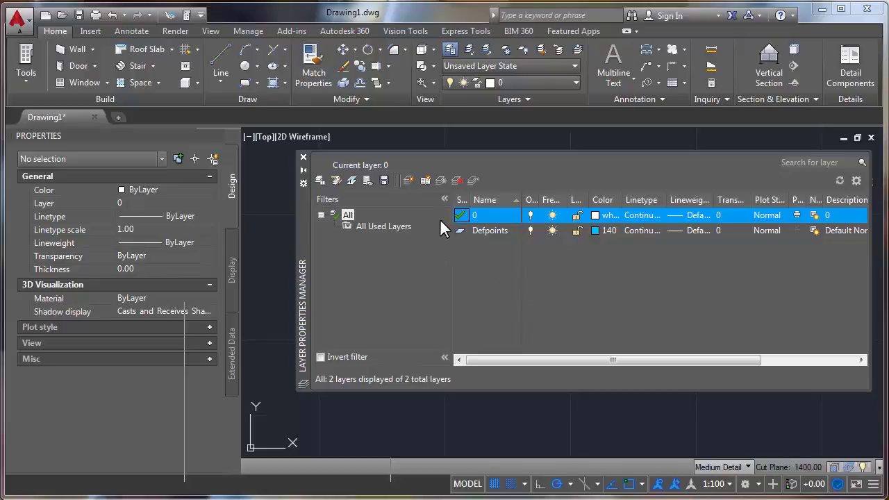
- Create a layer named ground and assign it index colour 170
{"action": "left_click", "coordinate": [409, 180]}
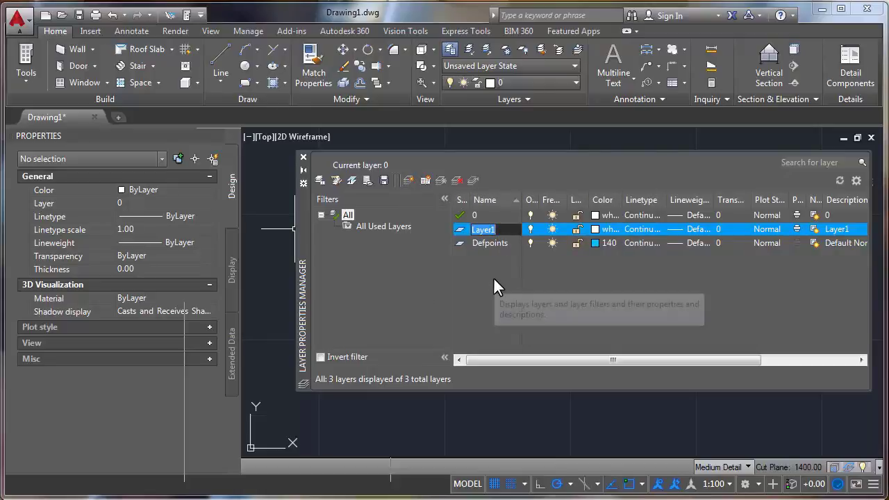
{"action": "type", "text": "ground"}
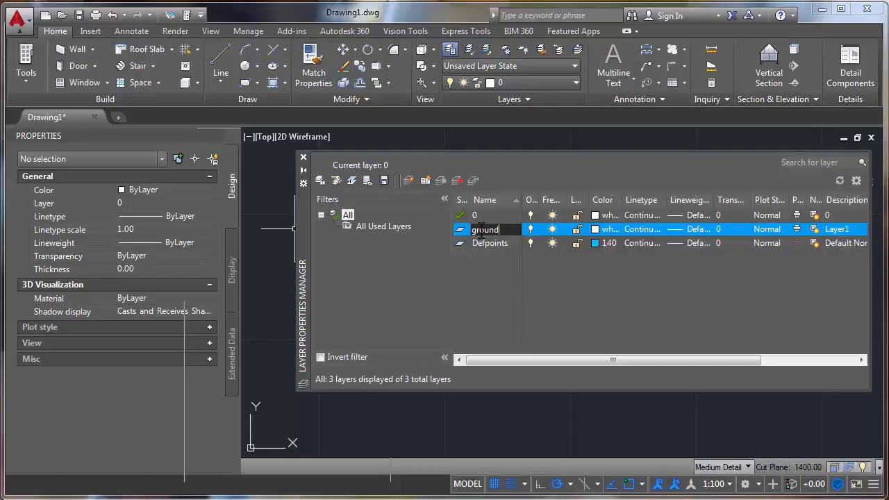
{"action": "left_click", "coordinate": [597, 229]}
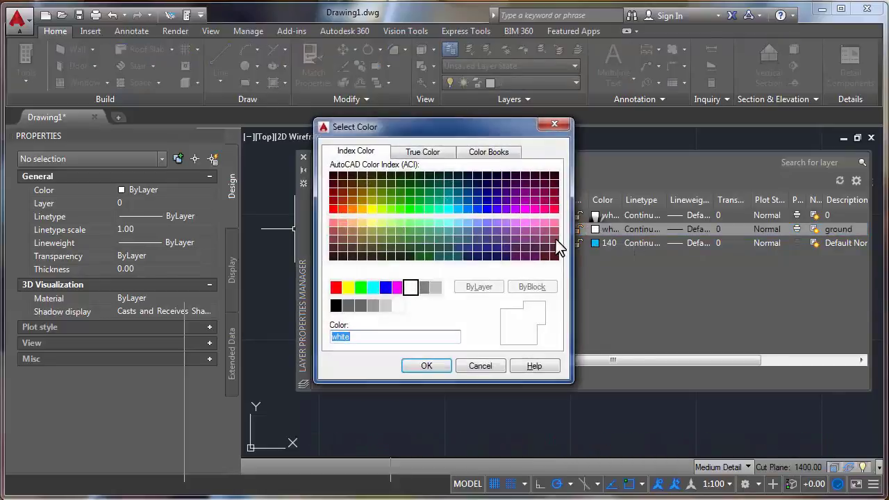
{"action": "left_click", "coordinate": [487, 208]}
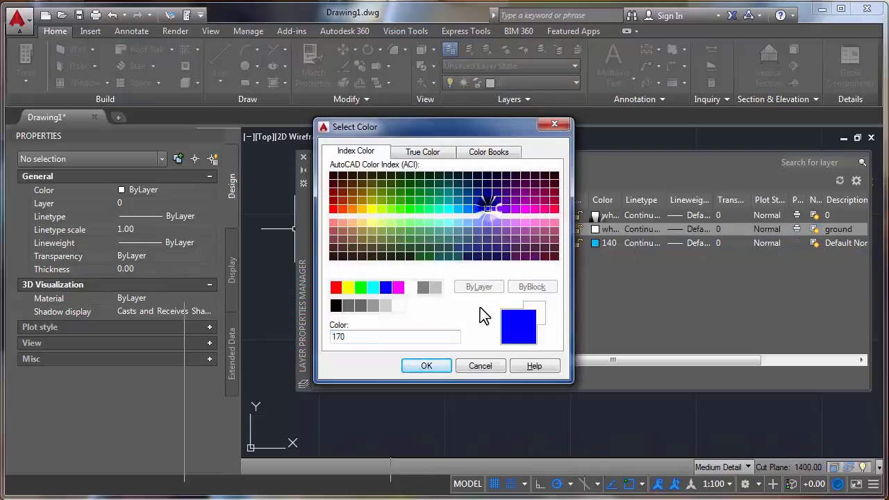
{"action": "left_click", "coordinate": [440, 364]}
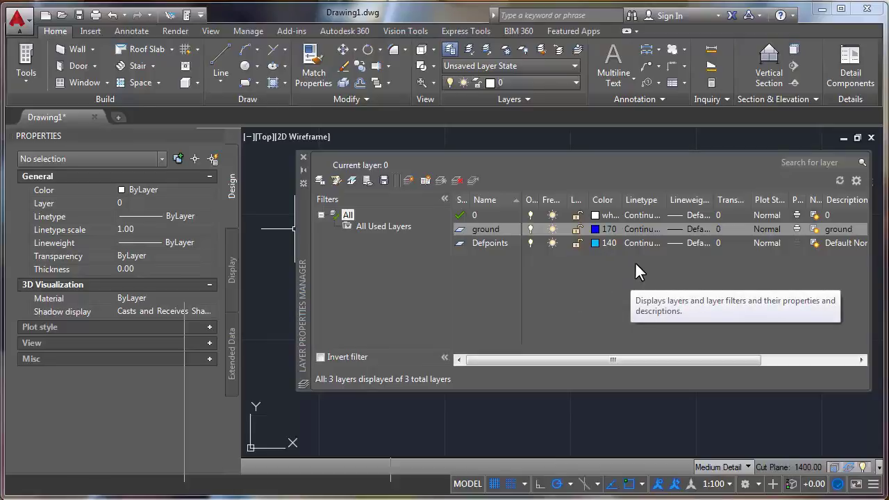
- Set the ground layer's lineweight to 0.50 mm
{"action": "left_click", "coordinate": [697, 229]}
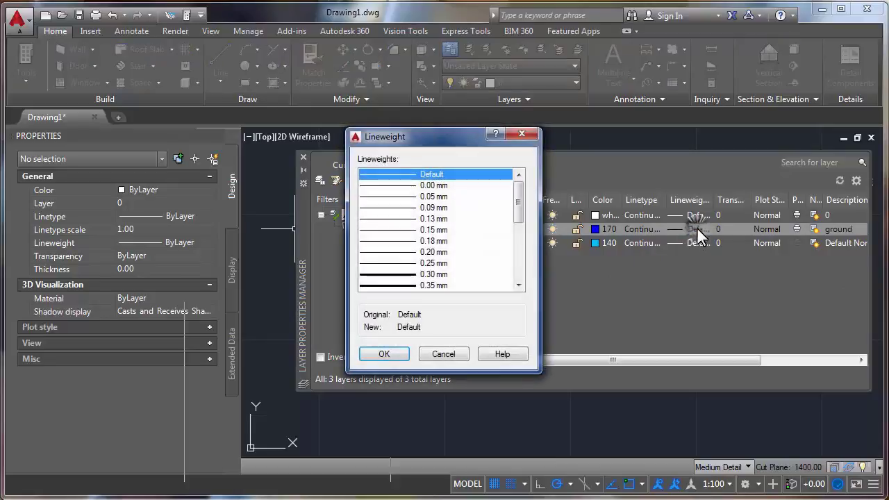
{"action": "left_click_drag", "start_coordinate": [520, 201], "coordinate": [521, 248]}
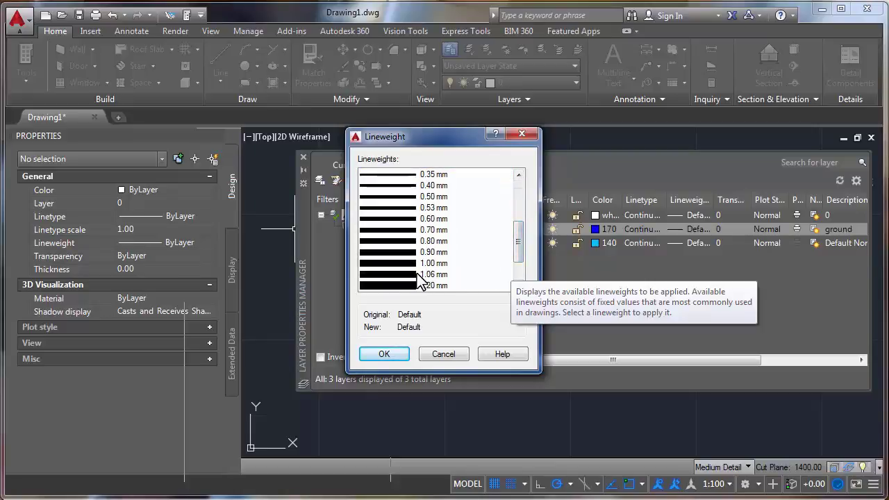
{"action": "left_click_drag", "start_coordinate": [520, 252], "coordinate": [521, 225]}
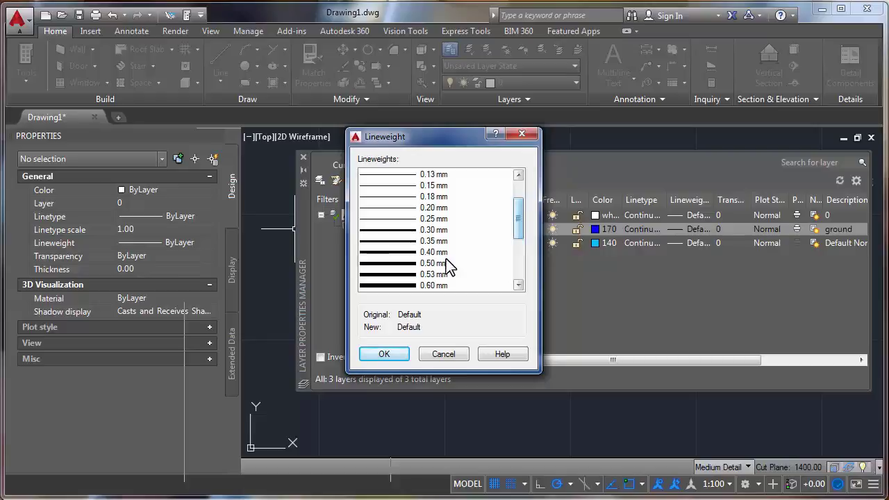
{"action": "left_click", "coordinate": [410, 263]}
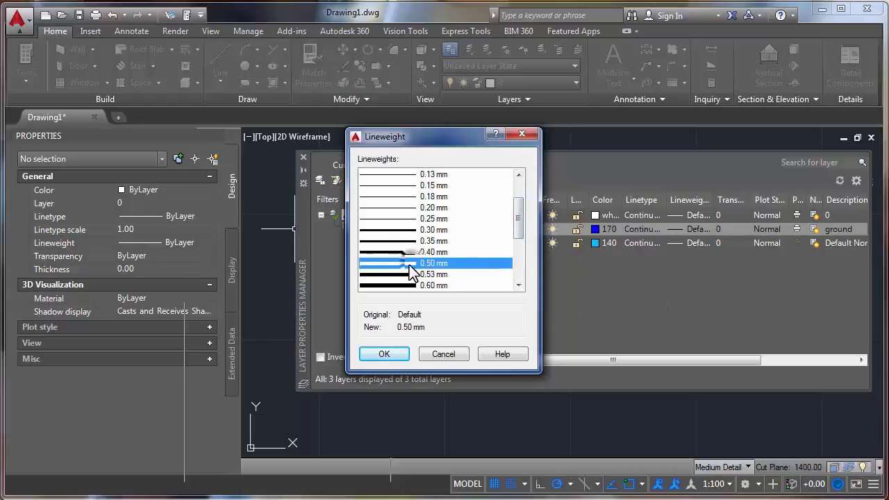
{"action": "left_click", "coordinate": [379, 354]}
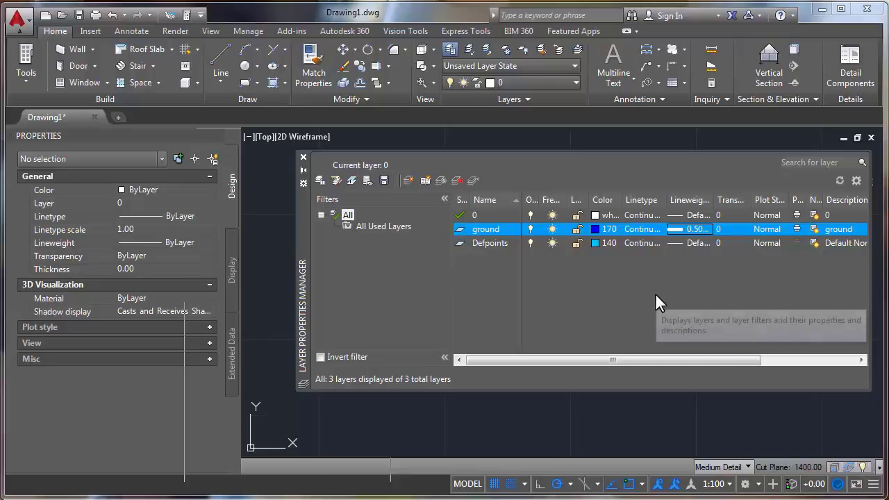
- Create a layer named brick and assign it index colour 20
{"action": "left_click", "coordinate": [408, 180]}
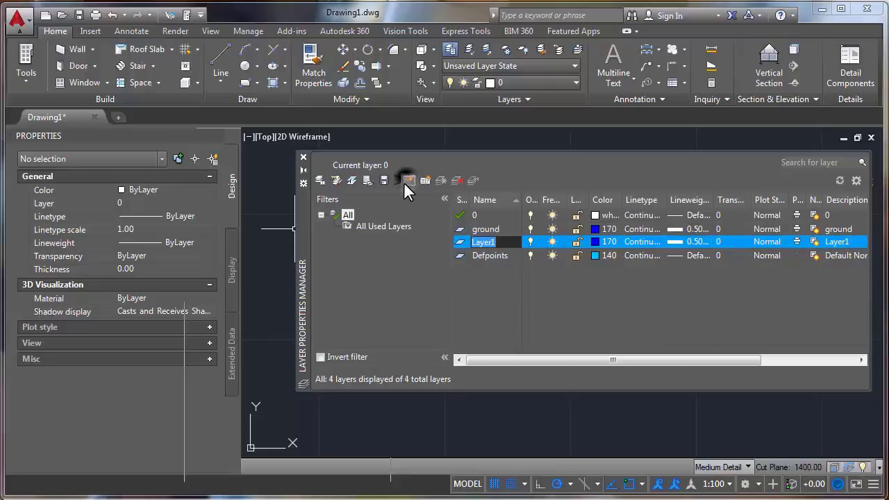
{"action": "type", "text": "brick"}
{"action": "left_click", "coordinate": [594, 242]}
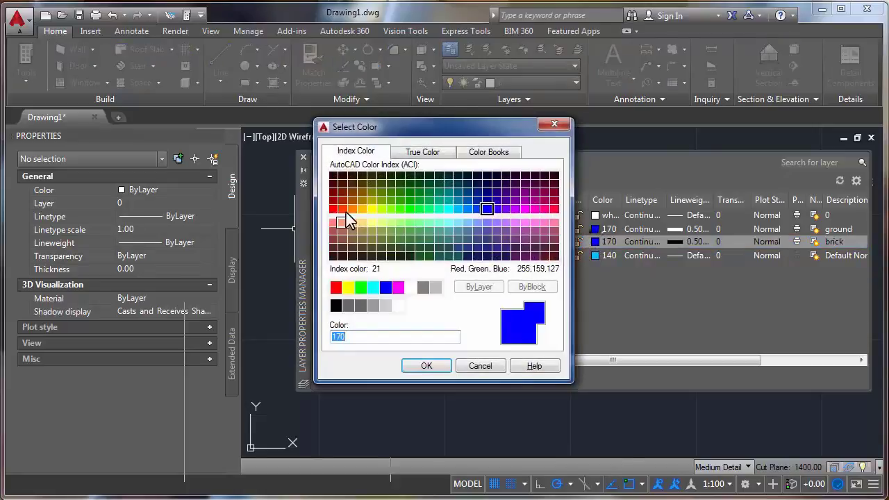
{"action": "left_click", "coordinate": [341, 210]}
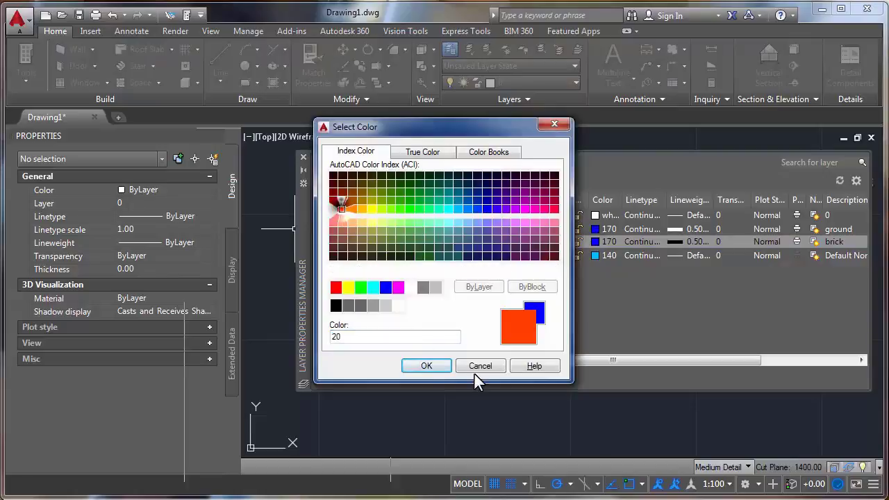
{"action": "left_click", "coordinate": [436, 367]}
- Set the brick layer's lineweight to 0.15 mm
{"action": "left_click", "coordinate": [692, 242]}
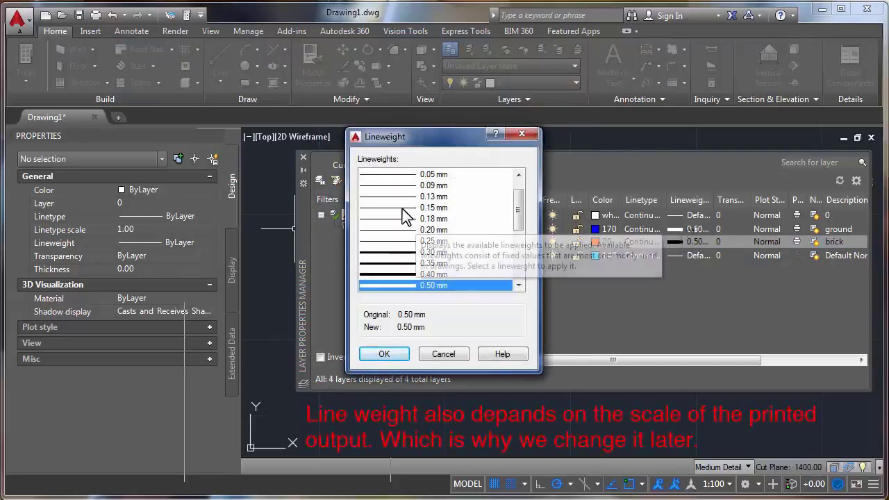
{"action": "left_click", "coordinate": [407, 208]}
{"action": "left_click", "coordinate": [386, 355]}
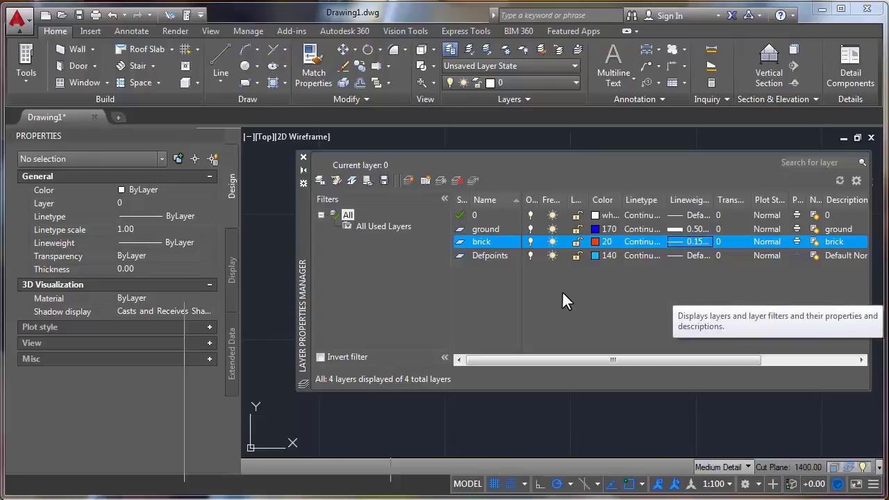
- Create a non-plotting layer named construction with index colour 140
{"action": "left_click", "coordinate": [408, 181]}
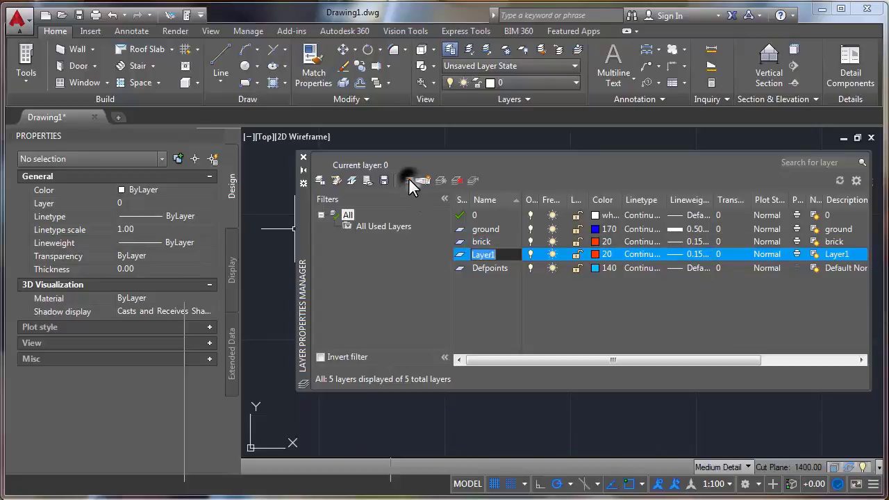
{"action": "type", "text": "construction"}
{"action": "left_click", "coordinate": [595, 254]}
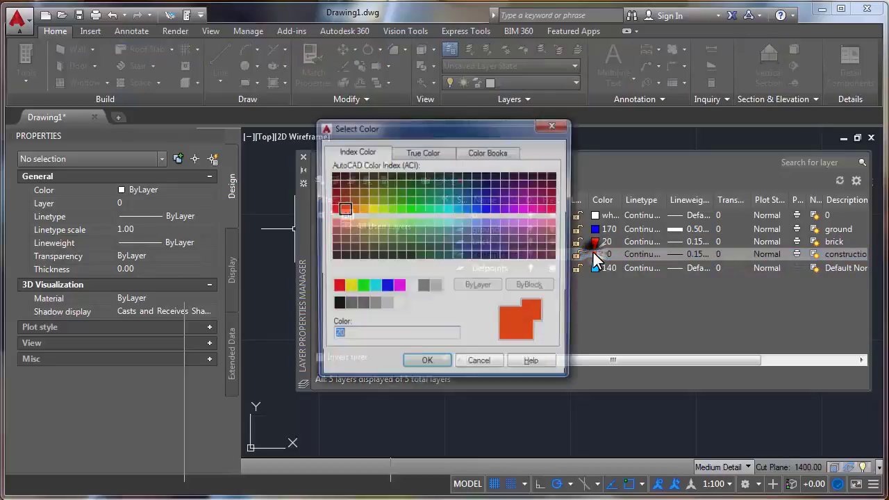
{"action": "left_click", "coordinate": [460, 207]}
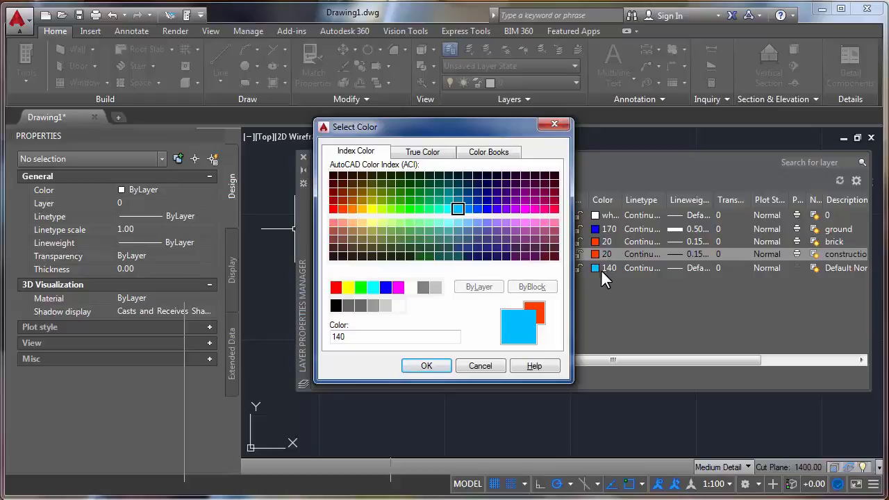
{"action": "left_click", "coordinate": [410, 366]}
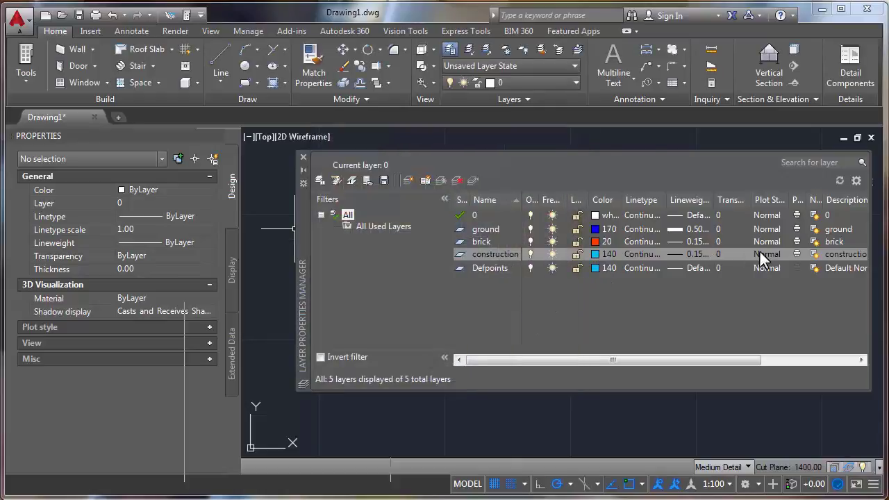
{"action": "left_click", "coordinate": [797, 252]}
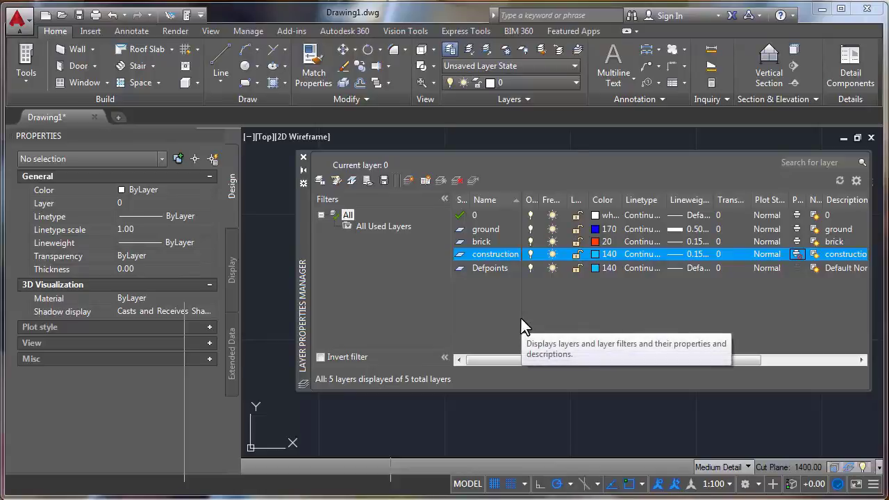
- Create a plottable layer named outline and assign it index colour 70
{"action": "left_click", "coordinate": [409, 180]}
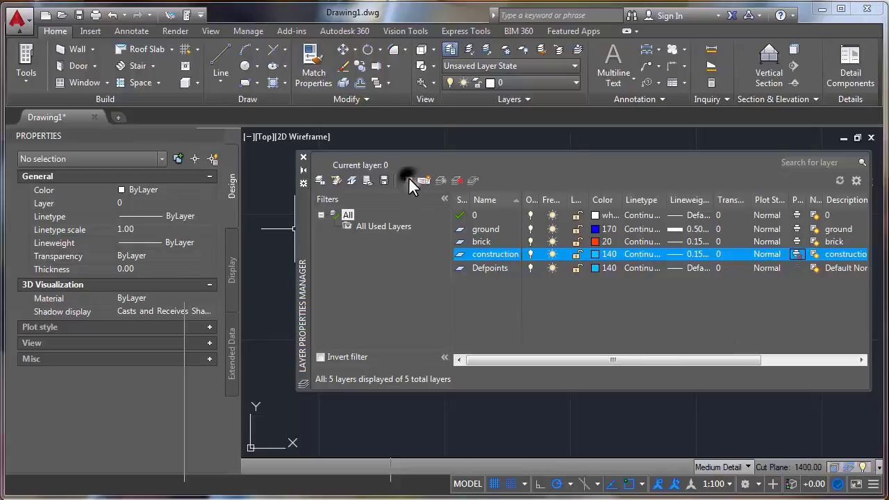
{"action": "type", "text": "out"}
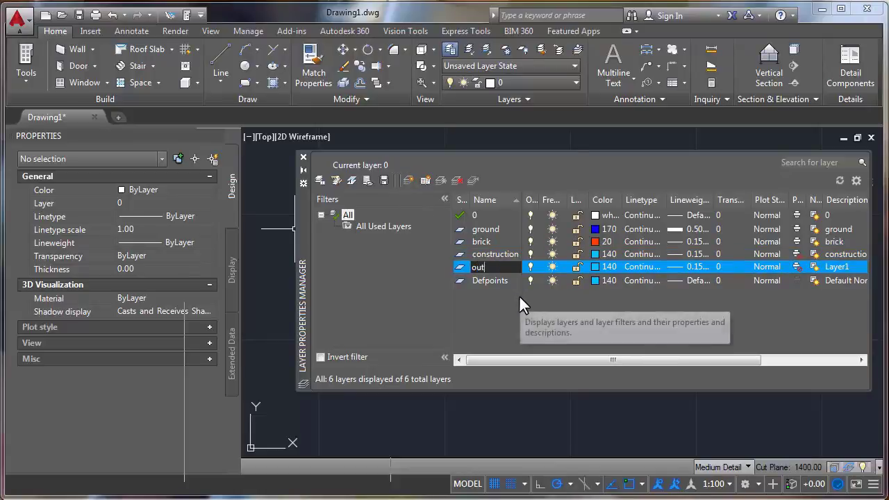
{"action": "type", "text": "line"}
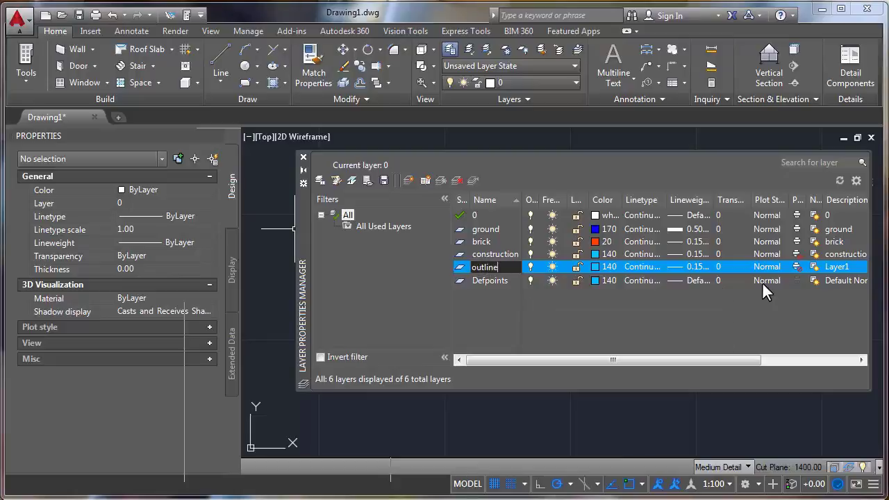
{"action": "left_click", "coordinate": [800, 266]}
{"action": "key", "text": "Return"}
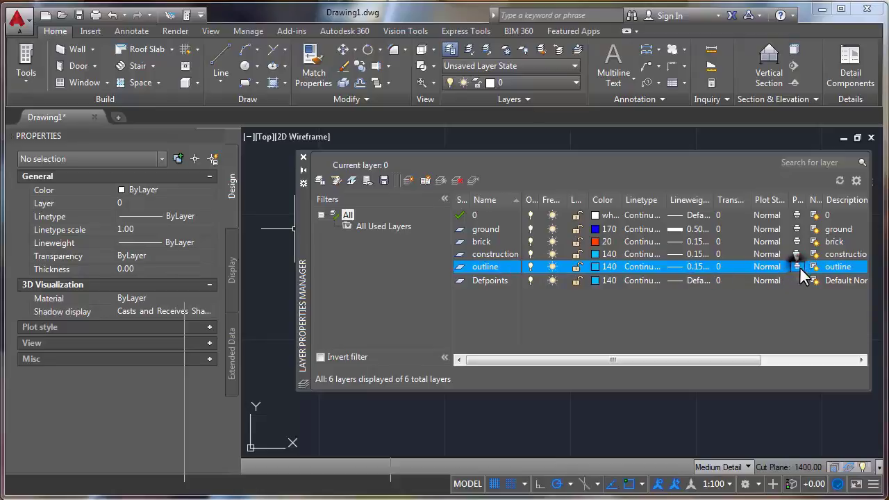
{"action": "left_click", "coordinate": [595, 266]}
{"action": "left_click", "coordinate": [391, 208]}
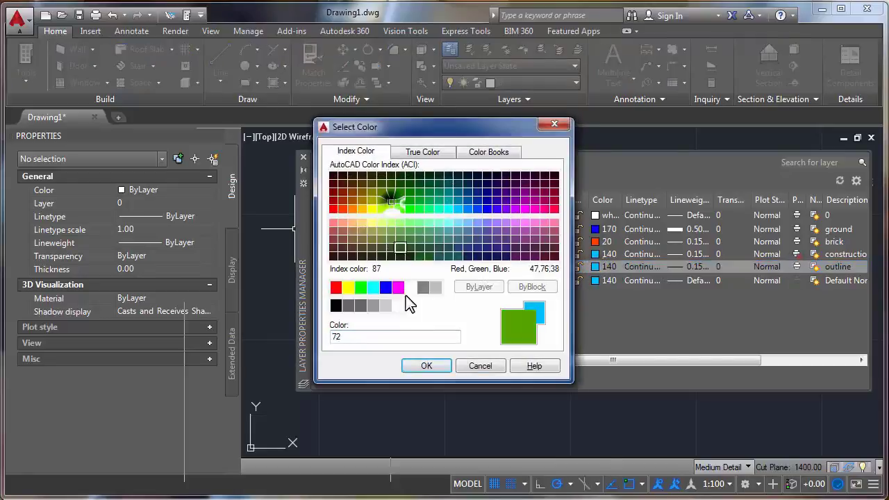
{"action": "left_click", "coordinate": [428, 366]}
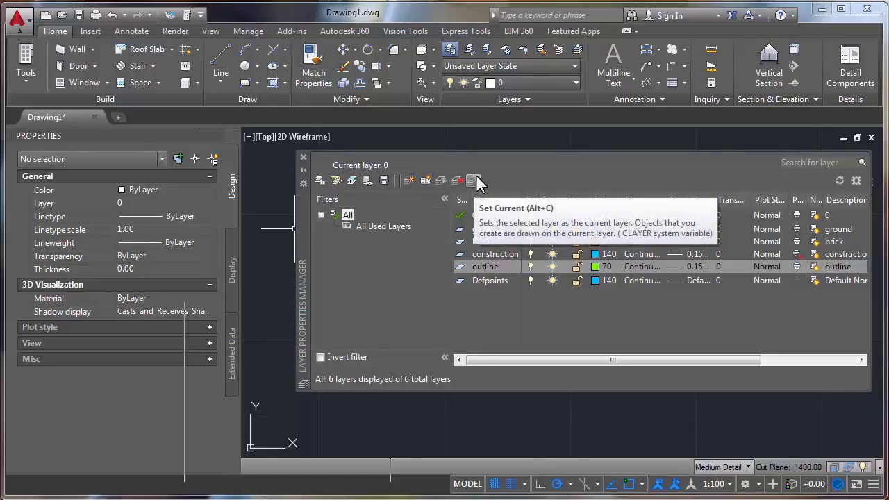
- Make the construction layer current and close the layer manager
{"action": "left_click", "coordinate": [496, 318]}
{"action": "left_click", "coordinate": [490, 253]}
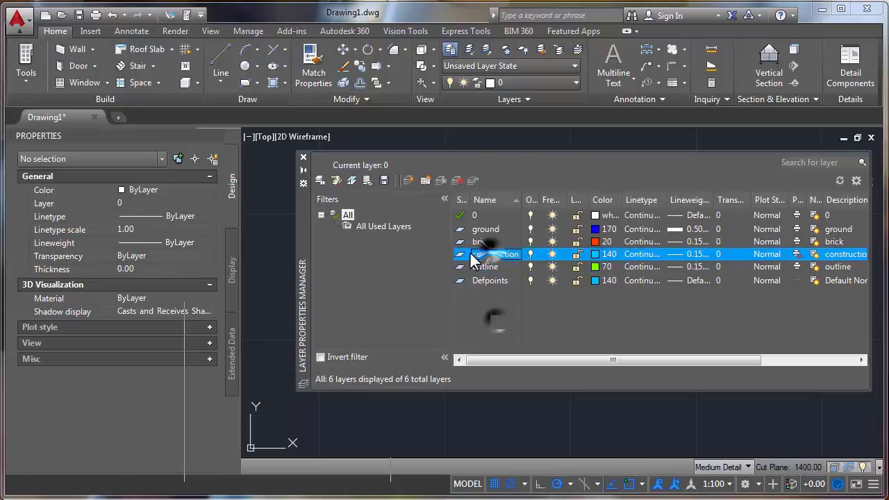
{"action": "left_click", "coordinate": [475, 183]}
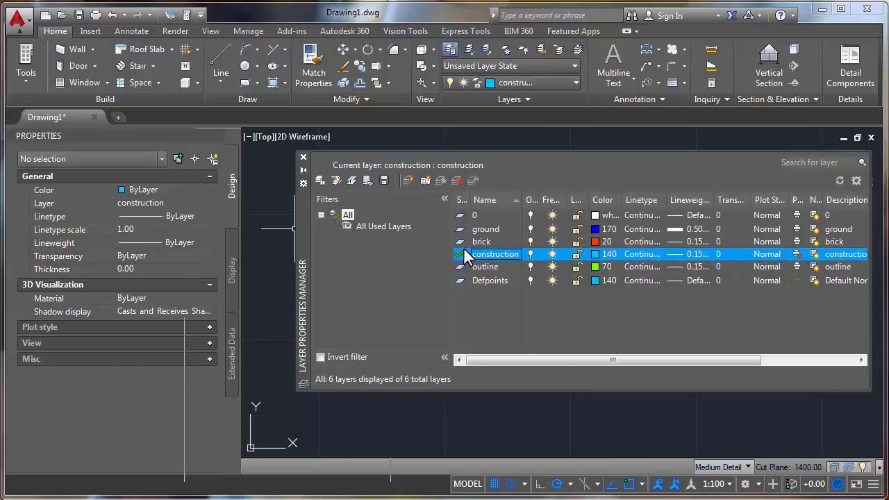
{"action": "left_click", "coordinate": [303, 159]}
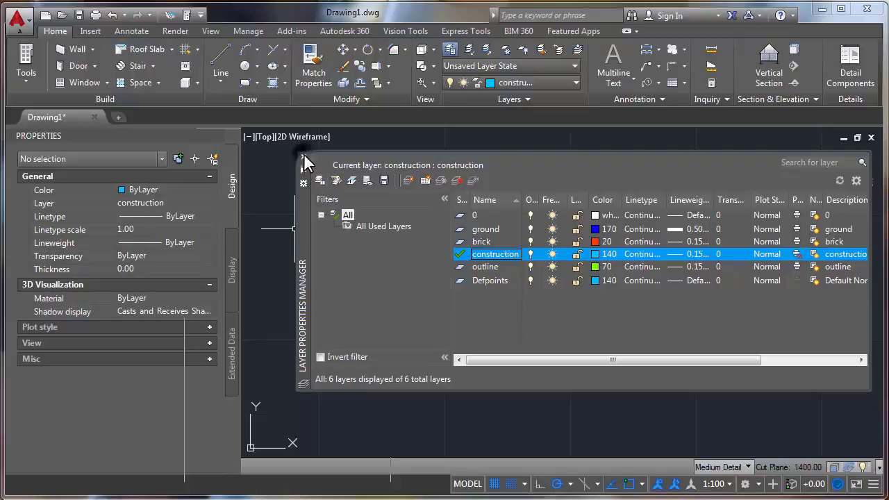
- Draw a gently descending line spanning about 22350 mm horizontally and 3639 mm vertically on the construction layer
{"action": "type", "text": "l"}
{"action": "key", "text": "Return"}
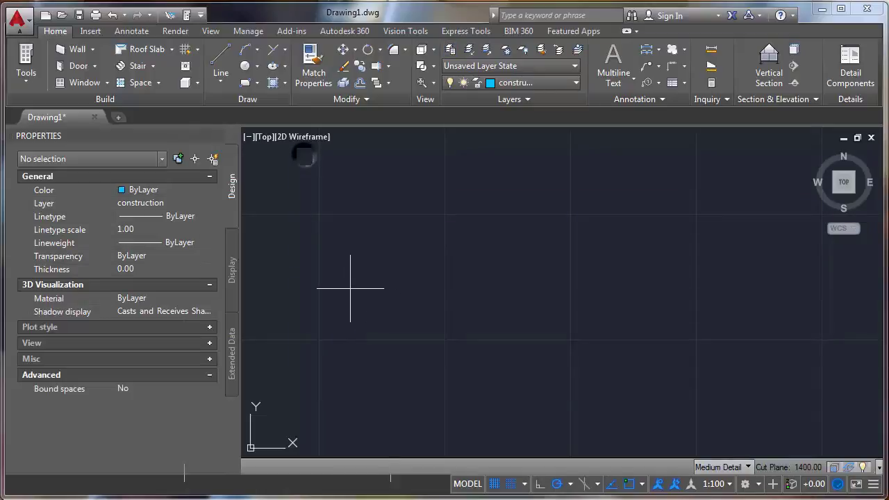
{"action": "left_click", "coordinate": [350, 288]}
{"action": "left_click", "coordinate": [536, 319]}
{"action": "key", "text": "Escape"}
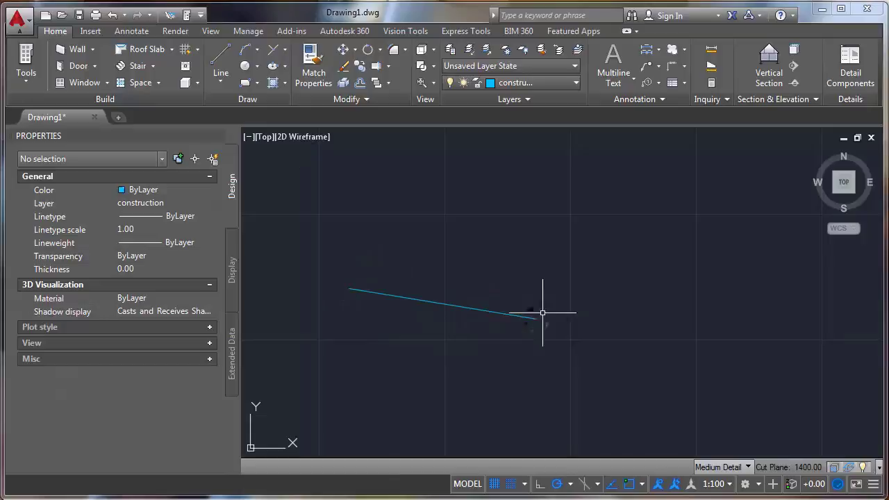
- Select the gently descending line, clear the selection, and reselect the line to delete it
{"action": "left_click", "coordinate": [464, 306]}
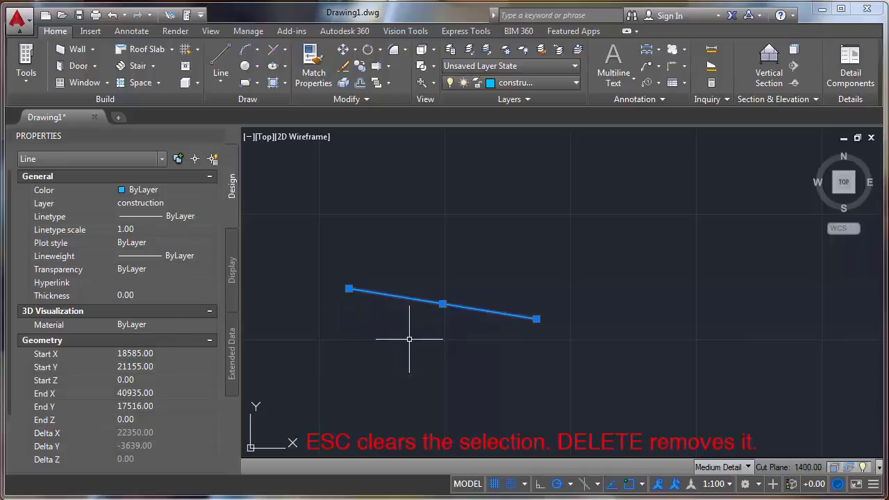
{"action": "key", "text": "Escape"}
{"action": "left_click", "coordinate": [442, 303]}
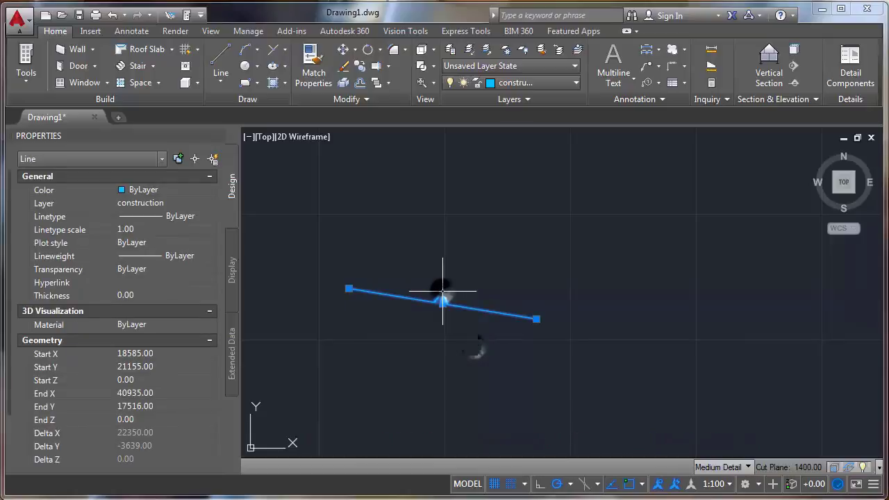
{"action": "key", "text": "Delete"}
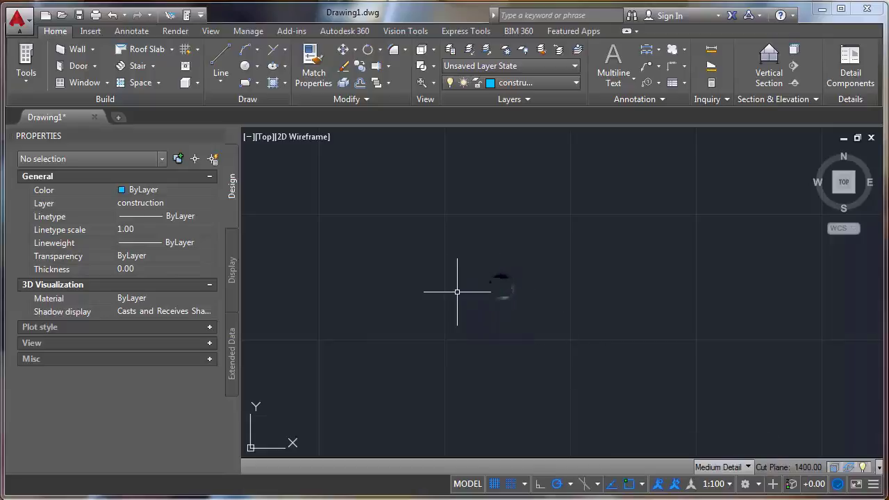
- Draw a new line sloping down to the right in the middle of the drawing area
{"action": "left_click", "coordinate": [404, 281]}
{"action": "left_click", "coordinate": [567, 347]}
{"action": "key", "text": "Return"}
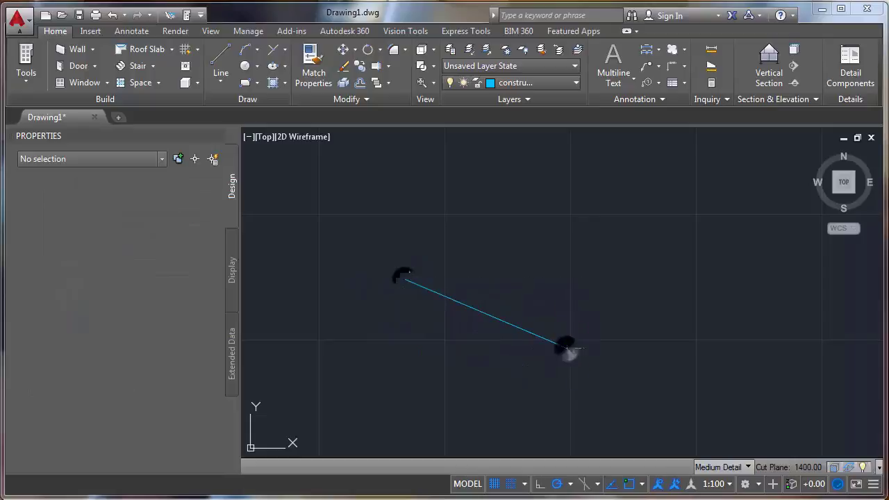
- Draw a vertical line up from the sloping line's upper endpoint and continue it with a horizontal line to the right
{"action": "key", "text": "Return"}
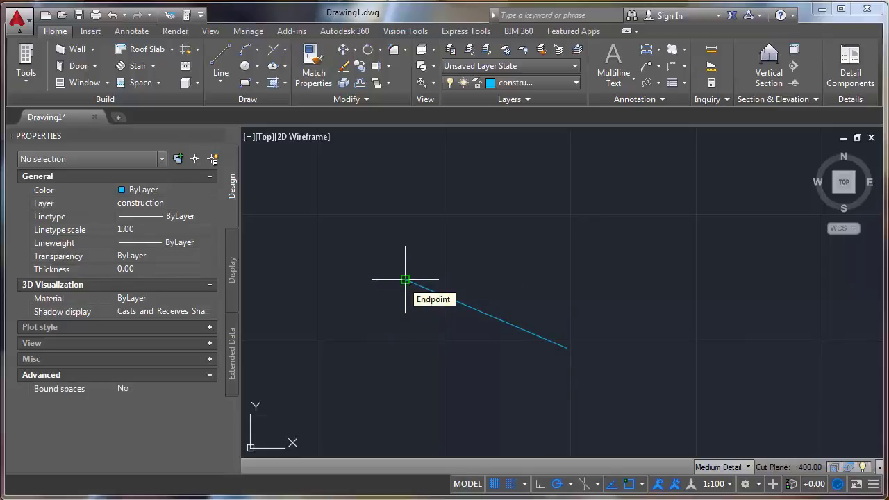
{"action": "mouse_move", "coordinate": [405, 280]}
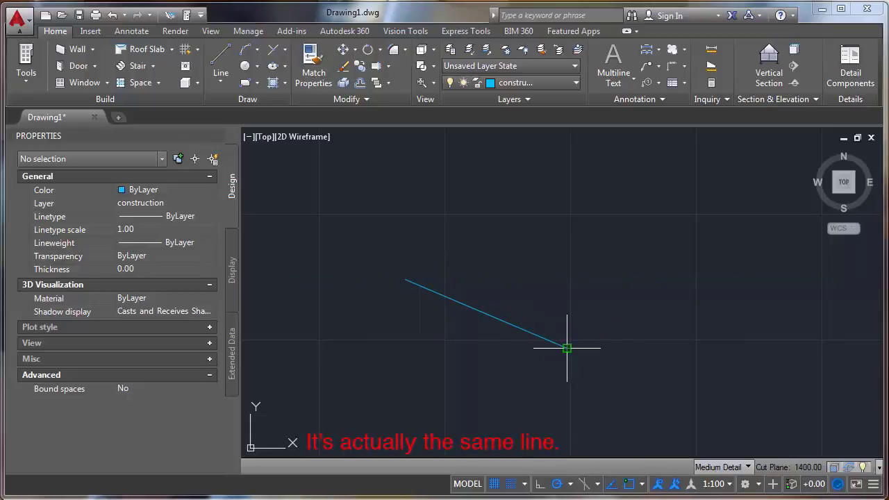
{"action": "mouse_move", "coordinate": [567, 348]}
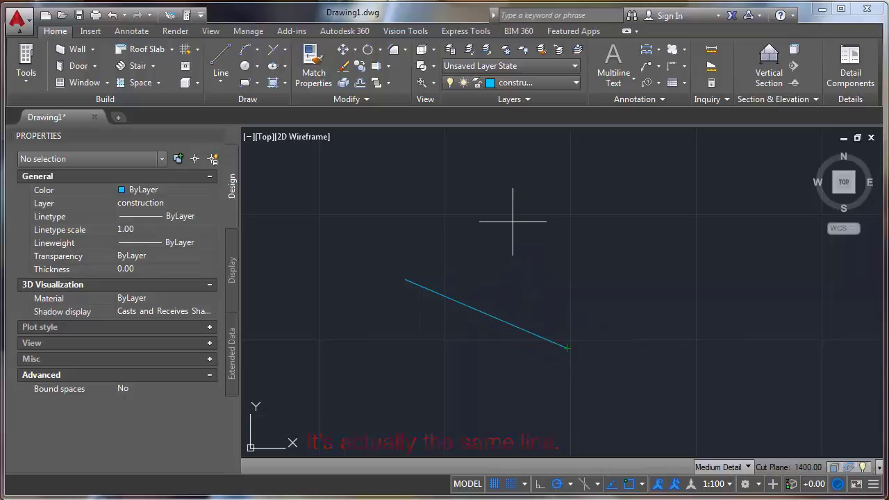
{"action": "left_click", "coordinate": [406, 281]}
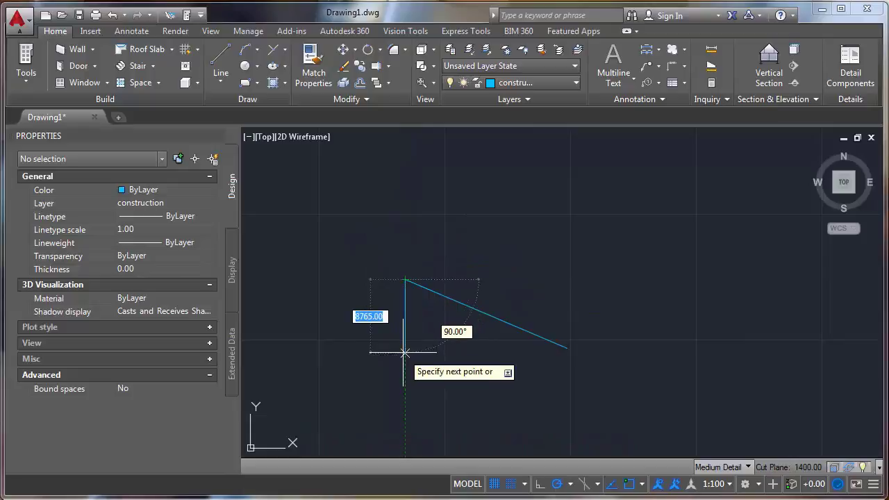
{"action": "left_click", "coordinate": [405, 193]}
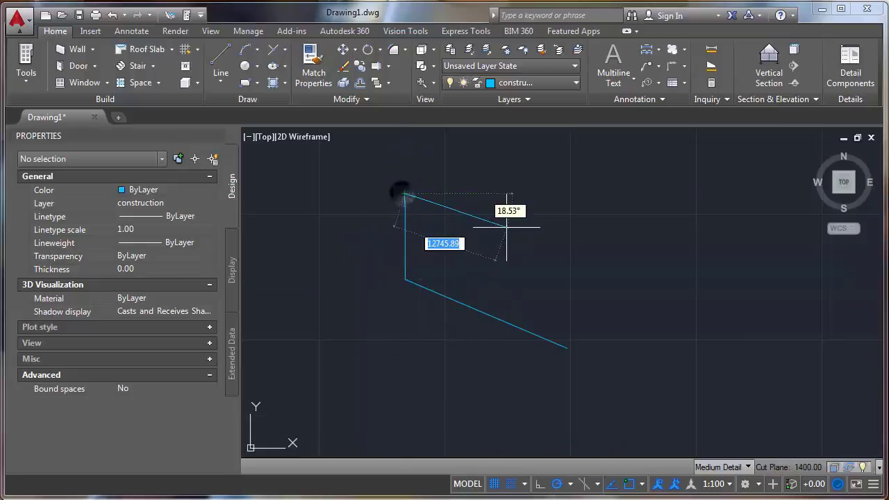
{"action": "left_click", "coordinate": [628, 193]}
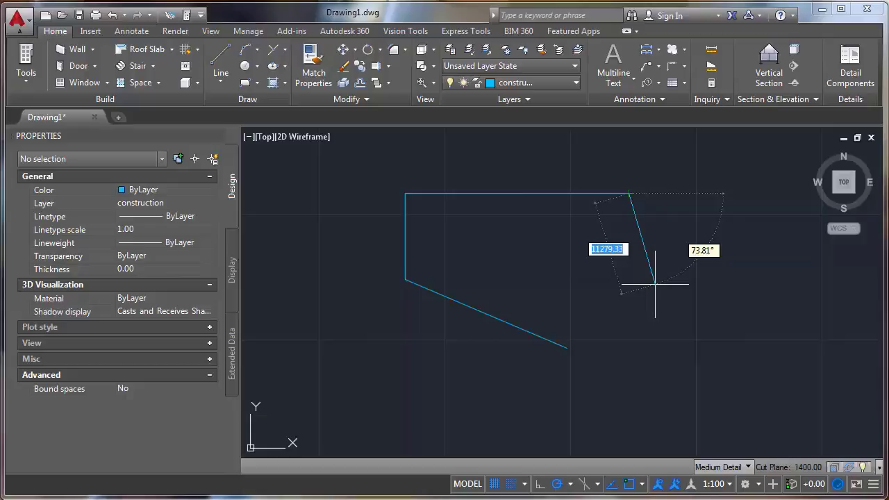
{"action": "key", "text": "Escape"}
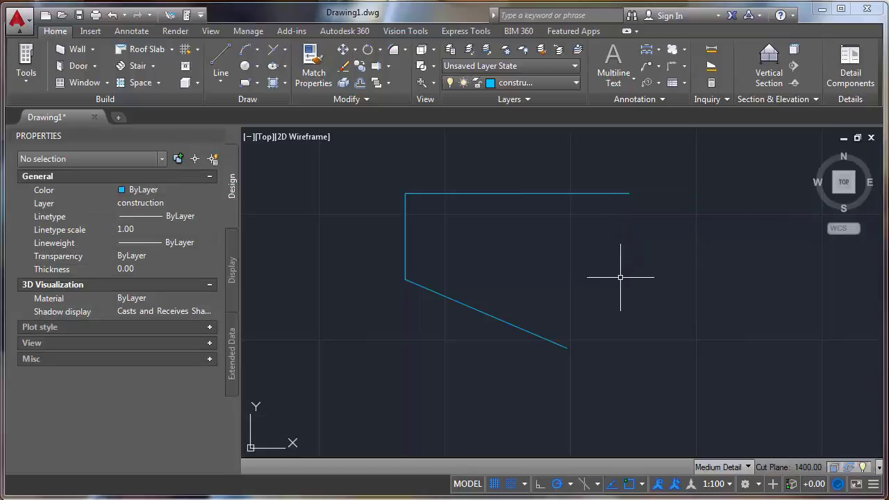
- Draw a separate short diagonal line inside the open shape, spanning about 7698 mm horizontally and 6946 mm vertically
{"action": "key", "text": "Return"}
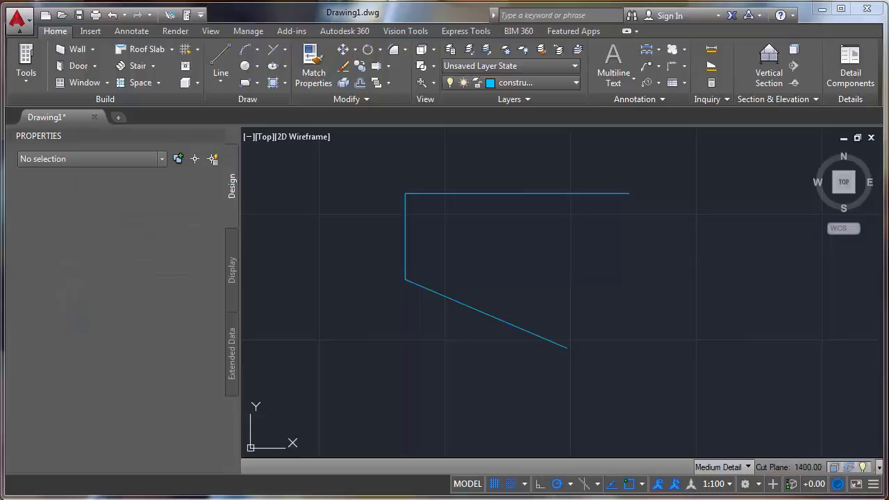
{"action": "left_click", "coordinate": [551, 230]}
{"action": "left_click", "coordinate": [617, 289]}
{"action": "key", "text": "Escape"}
- Select the short diagonal line and clear the selection, repeating this three times
{"action": "left_click", "coordinate": [596, 272]}
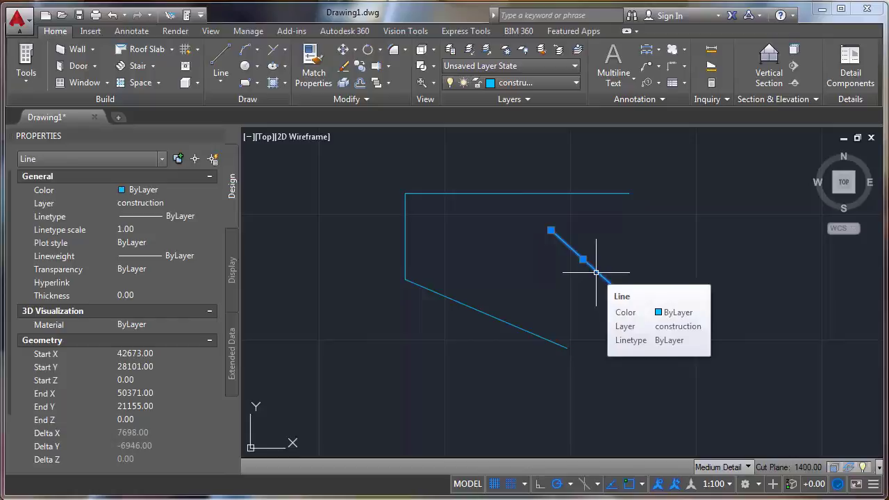
{"action": "key", "text": "Escape"}
{"action": "left_click", "coordinate": [593, 270]}
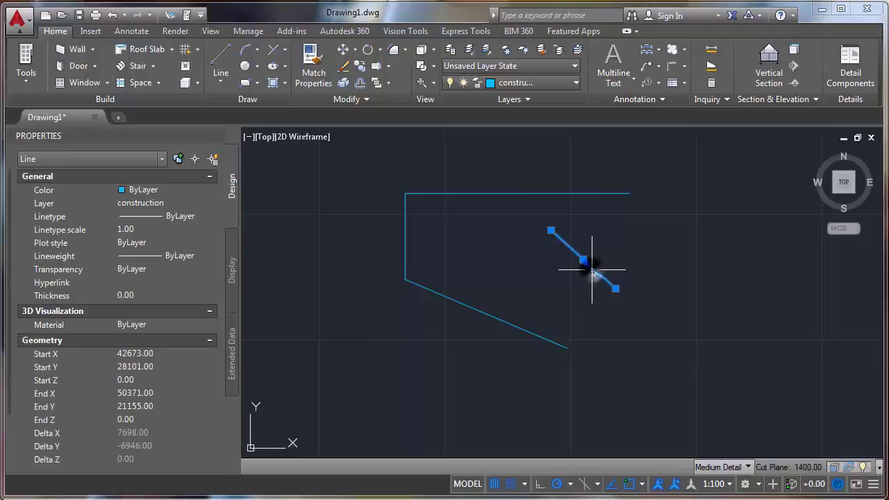
{"action": "key", "text": "Escape"}
{"action": "left_click", "coordinate": [593, 271]}
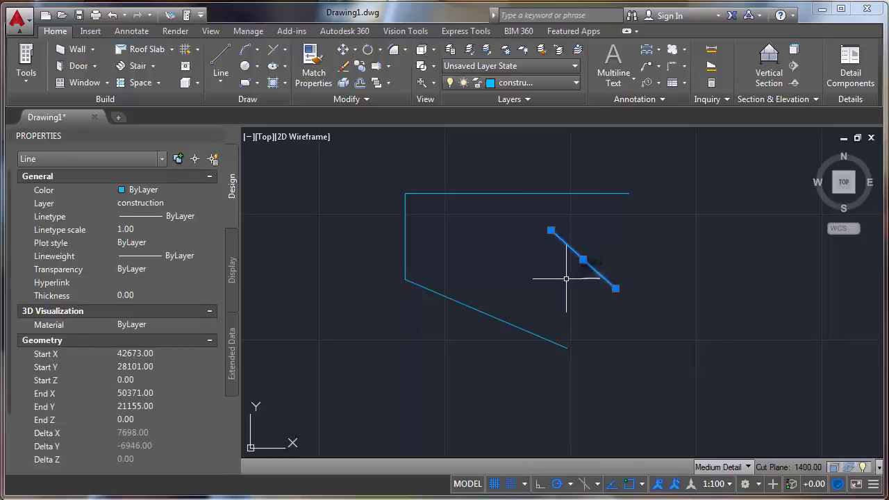
{"action": "key", "text": "Escape"}
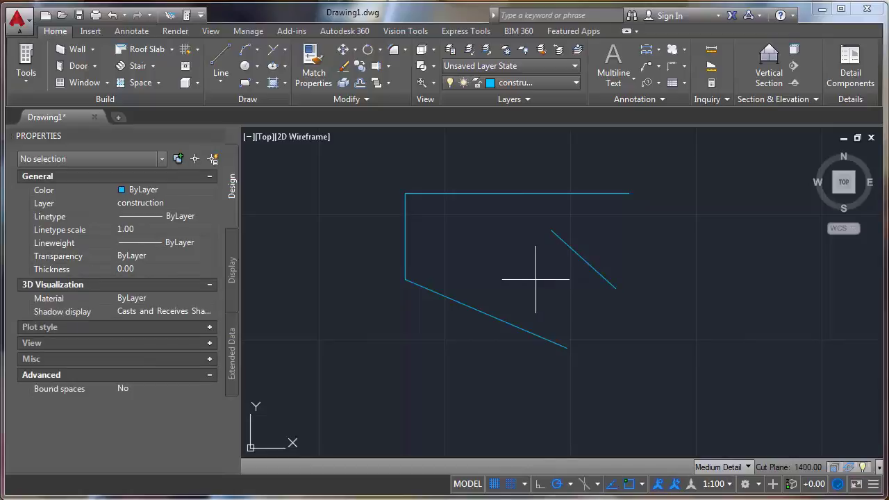
- Draw three connected line segments inside the open shape, rising to a peak and then descending past the short diagonal line
{"action": "left_click", "coordinate": [486, 276]}
{"action": "left_click", "coordinate": [510, 239]}
{"action": "left_click", "coordinate": [541, 264]}
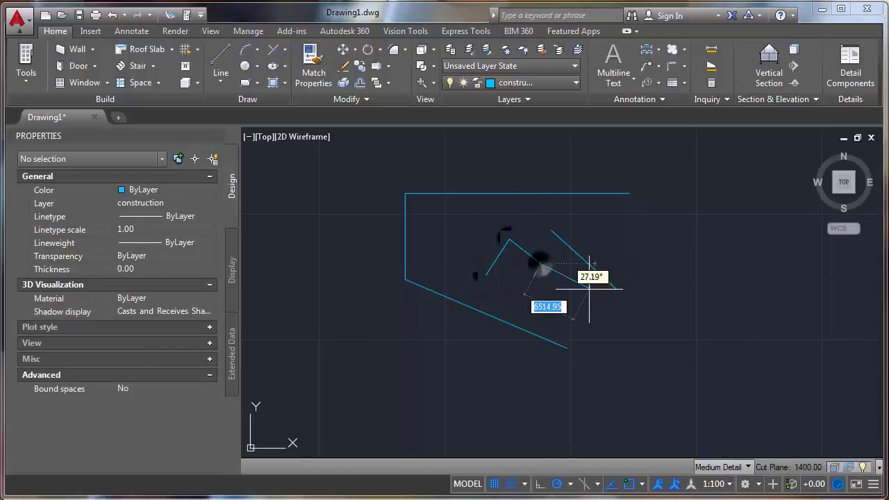
{"action": "left_click", "coordinate": [667, 359]}
{"action": "key", "text": "Return"}
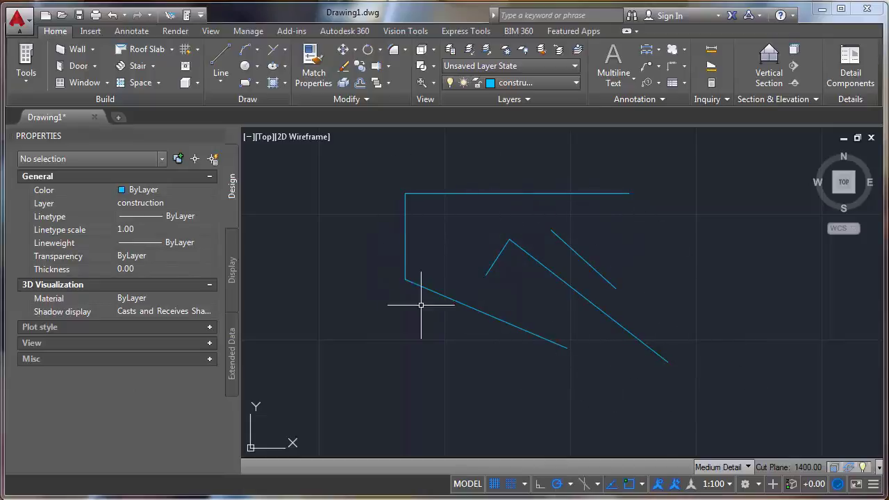
- Try crossing-window selections beside and over the drawn lines
{"action": "left_click", "coordinate": [710, 387]}
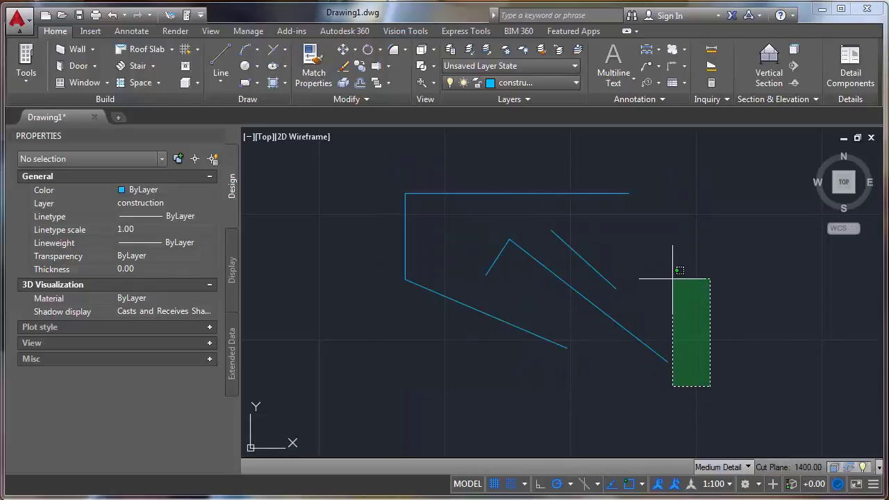
{"action": "left_click", "coordinate": [673, 278]}
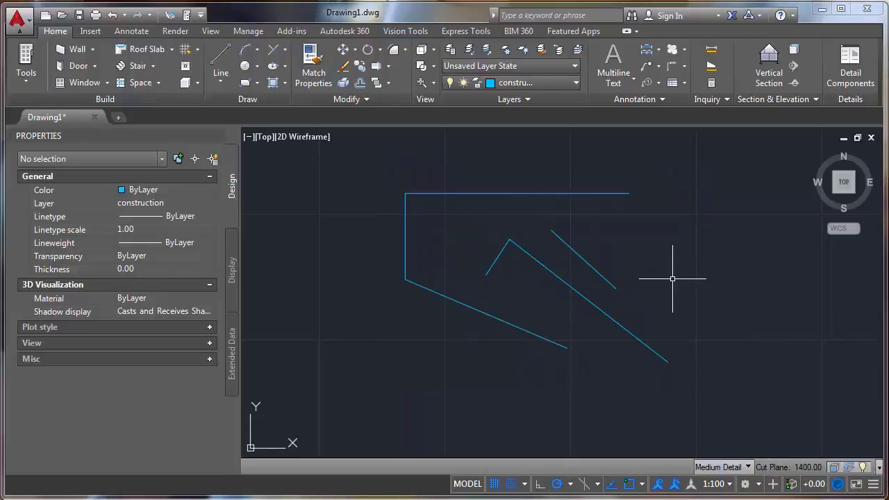
{"action": "left_click", "coordinate": [712, 399]}
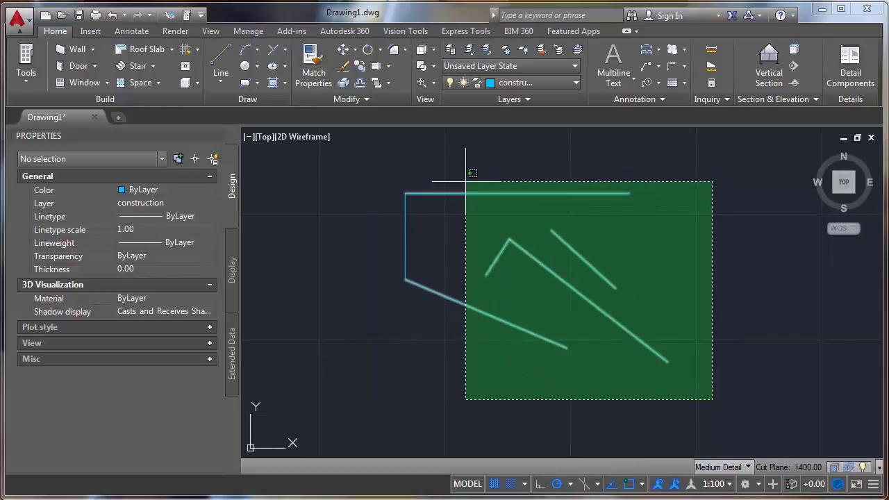
{"action": "left_click", "coordinate": [846, 284]}
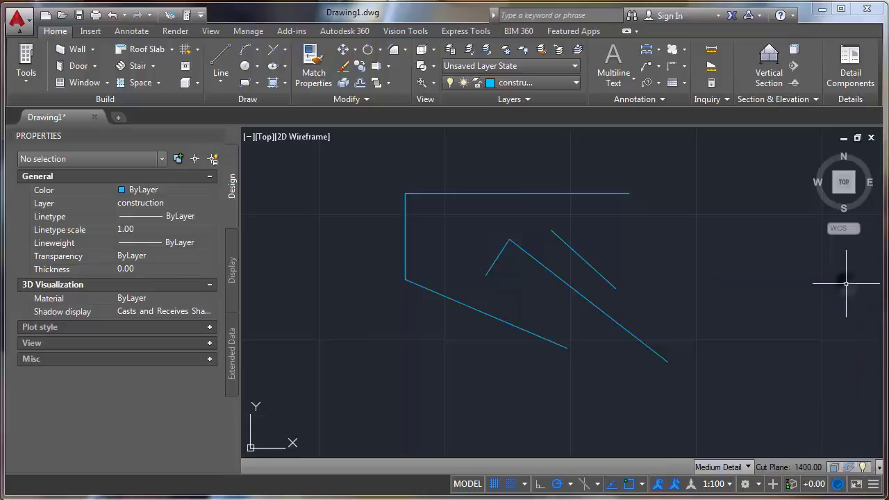
- Window-select the lower sloping line, the short diagonal line and the first two segments of the peaked chain by fully enclosing them
{"action": "left_click", "coordinate": [339, 220]}
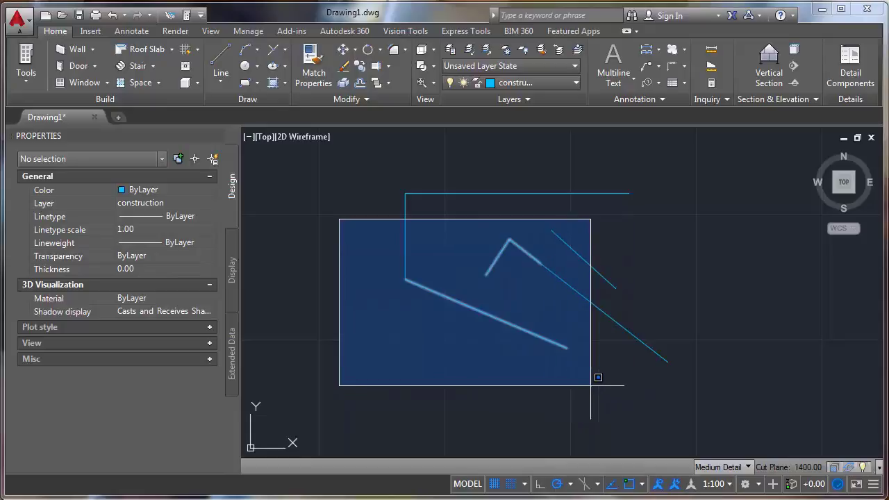
{"action": "left_click", "coordinate": [636, 389]}
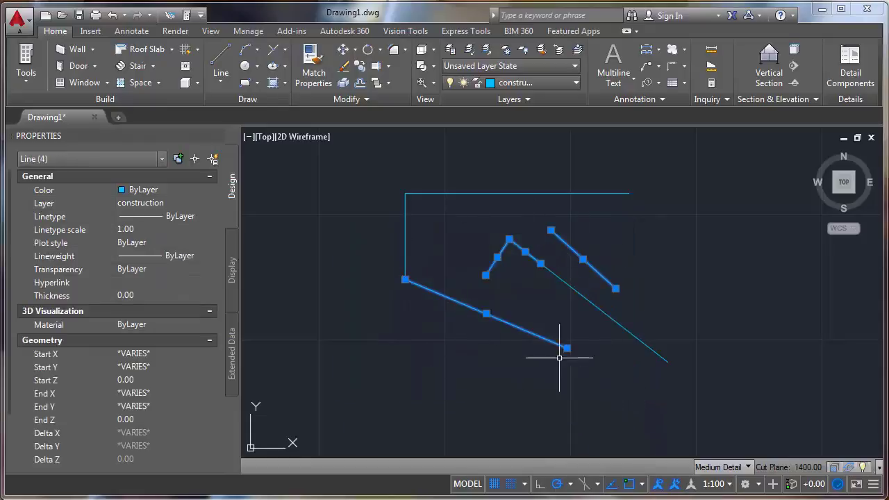
- Delete the four selected lines, then undo the deletion
{"action": "key", "text": "Delete"}
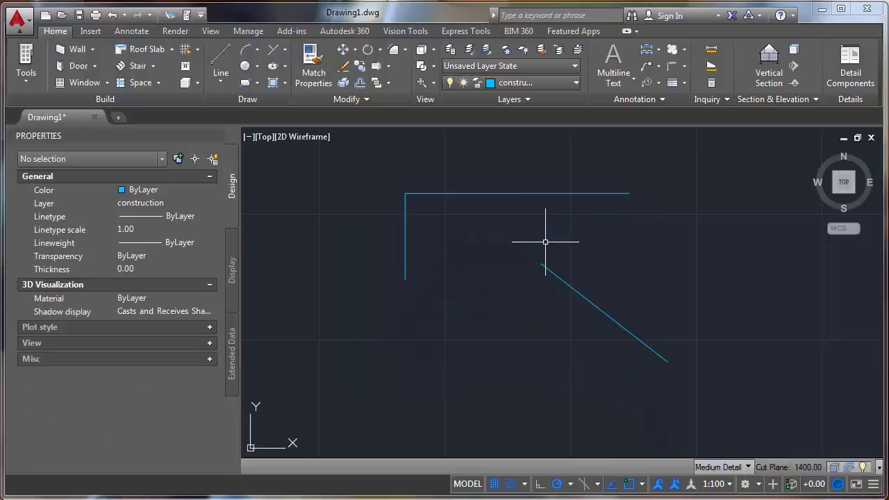
{"action": "key", "text": "ctrl+z"}
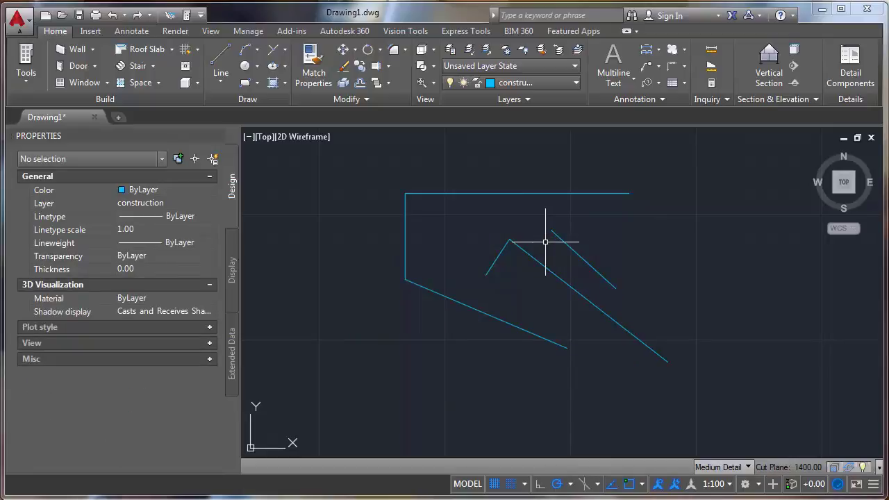
- Try crossing-window selections from beyond the long descending line, select every line in the drawing, and clear the selection
{"action": "left_click", "coordinate": [729, 391]}
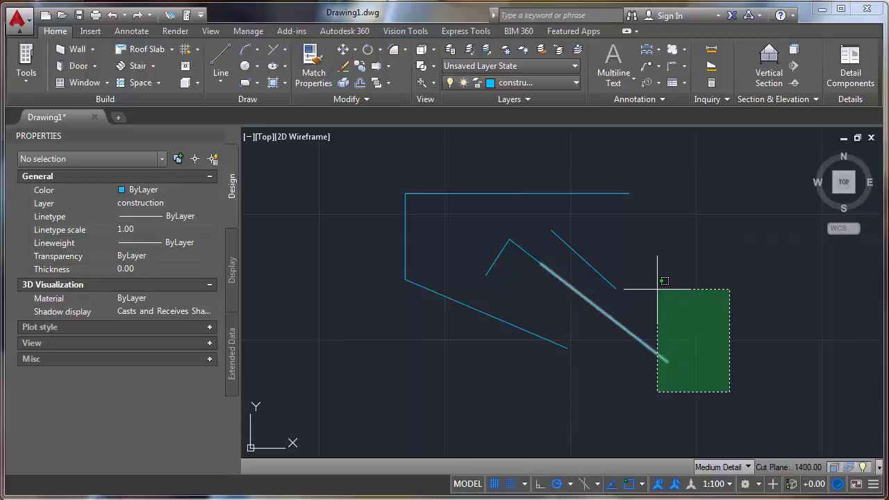
{"action": "key", "text": "Escape"}
{"action": "left_click", "coordinate": [732, 391]}
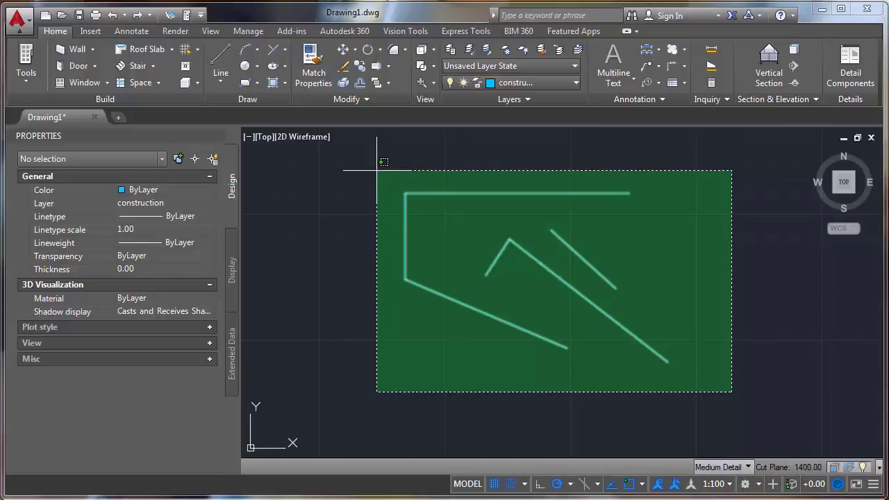
{"action": "key", "text": "Escape"}
{"action": "key", "text": "ctrl+a"}
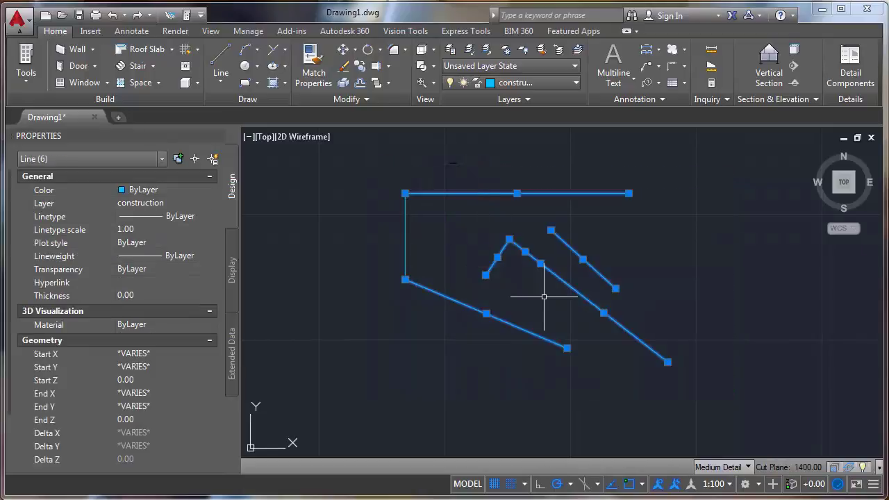
{"action": "key", "text": "Escape"}
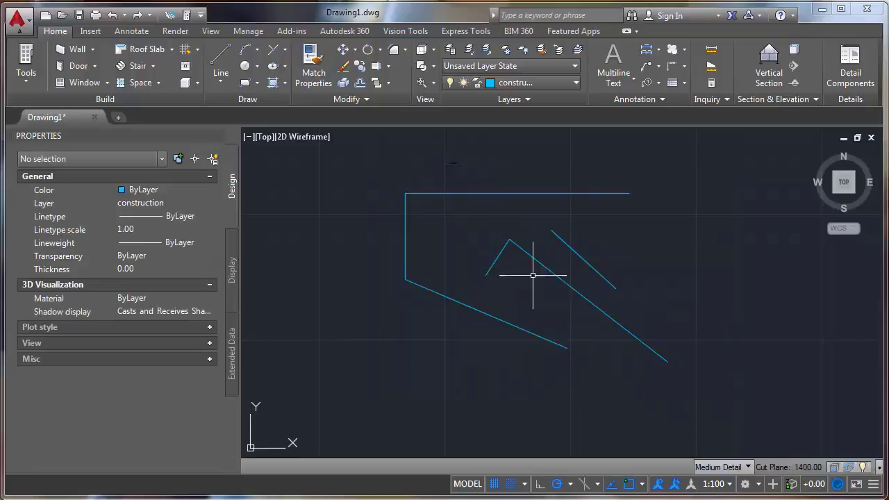
- Try a crossing selection over all the lines and two enclosing-window selections from above them, clearing the selection each time
{"action": "left_click", "coordinate": [694, 384]}
{"action": "left_click", "coordinate": [389, 186]}
{"action": "key", "text": "Escape"}
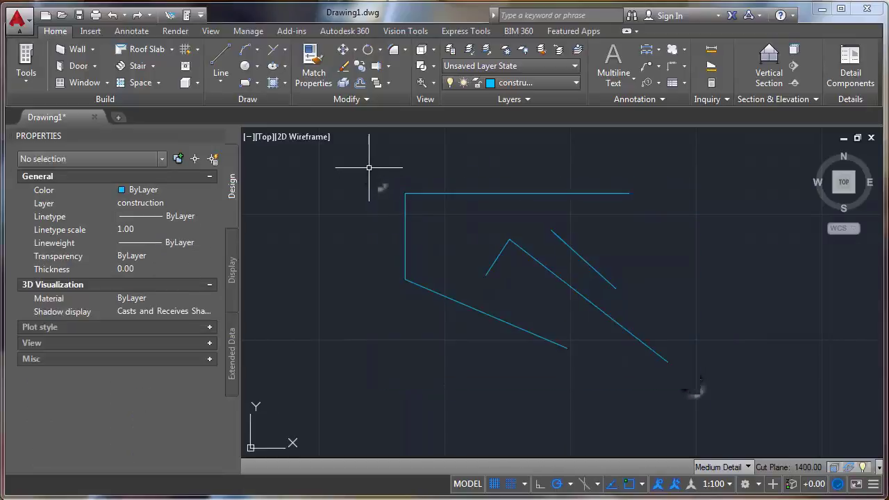
{"action": "left_click", "coordinate": [367, 175]}
{"action": "left_click", "coordinate": [622, 371]}
{"action": "key", "text": "Escape"}
{"action": "left_click", "coordinate": [354, 161]}
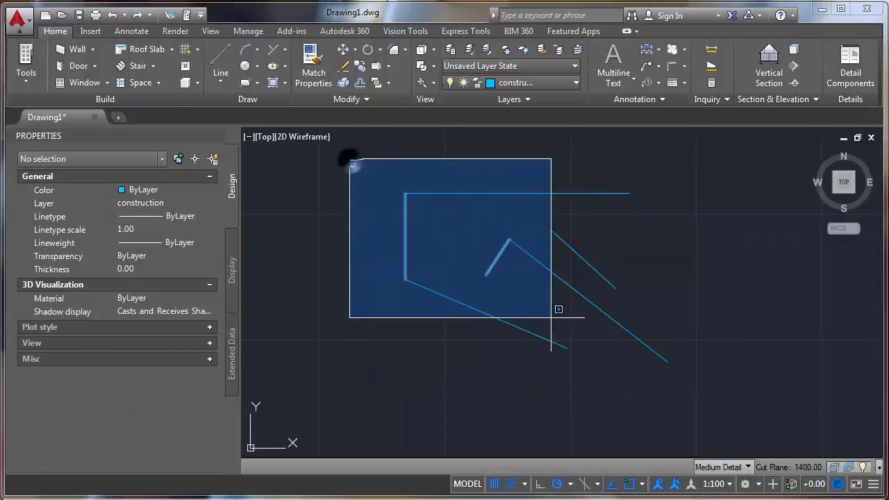
{"action": "left_click", "coordinate": [655, 367]}
{"action": "key", "text": "Escape"}
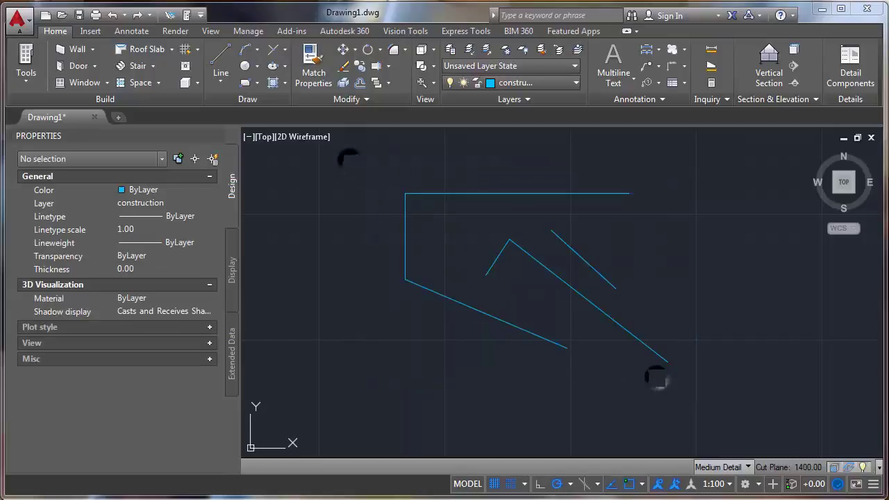
- Window-select the first two segments of the peaked chain twice, using different window sizes, and clear the selection each time
{"action": "left_click", "coordinate": [423, 212]}
{"action": "left_click", "coordinate": [603, 328]}
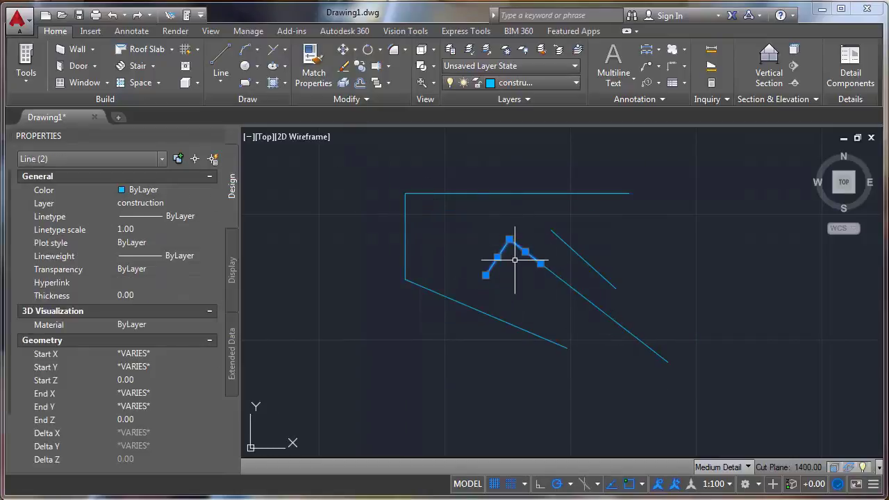
{"action": "key", "text": "Escape"}
{"action": "left_click", "coordinate": [420, 161]}
{"action": "left_click", "coordinate": [556, 369]}
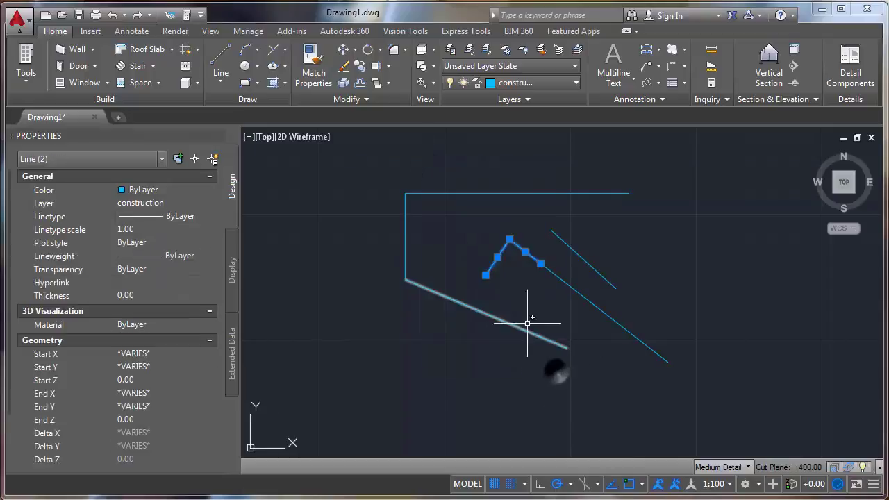
{"action": "key", "text": "Escape"}
- Crossing-select the inner lines and the lower sloping line, then remove the lower sloping line from the selection
{"action": "left_click", "coordinate": [595, 367]}
{"action": "left_click", "coordinate": [457, 225]}
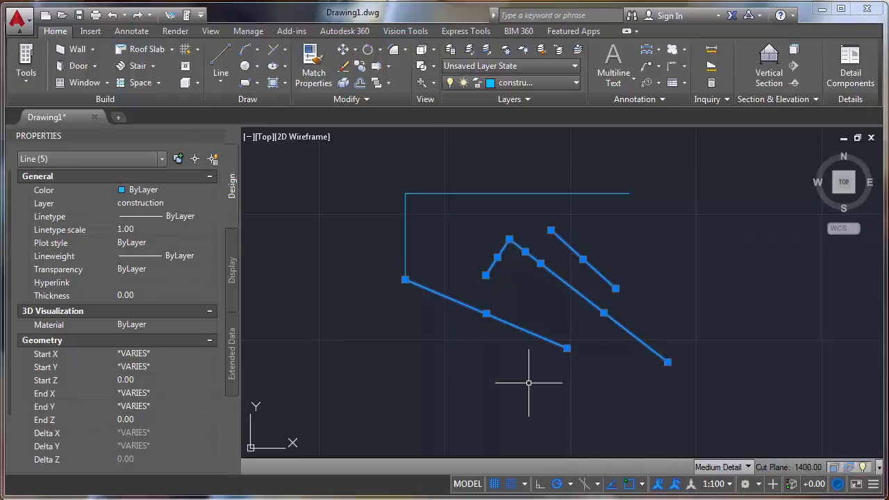
{"action": "left_click", "coordinate": [541, 356], "text": "shift"}
{"action": "left_click", "coordinate": [523, 325], "text": "shift"}
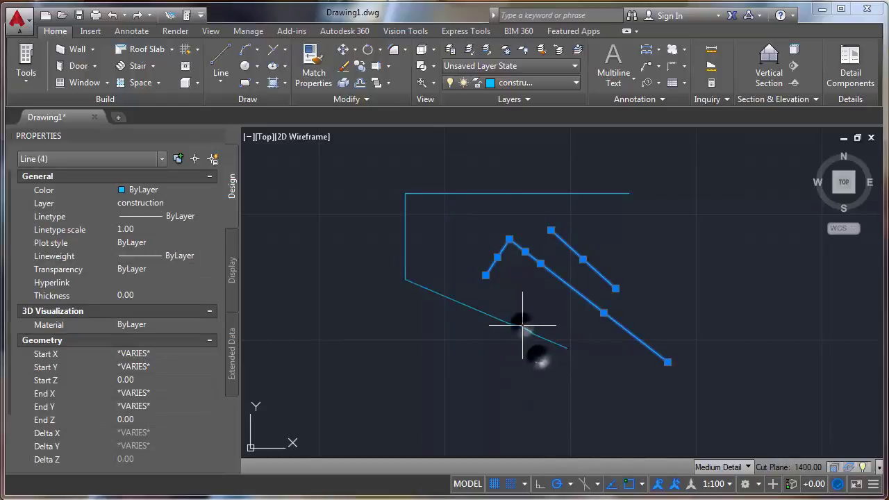
- Remove the long descending line and the short diagonal from the selection and delete the two segments still selected
{"action": "left_click", "coordinate": [631, 363], "text": "shift"}
{"action": "left_click", "coordinate": [617, 310], "text": "shift"}
{"action": "left_click", "coordinate": [645, 308], "text": "shift"}
{"action": "left_click", "coordinate": [606, 259], "text": "shift"}
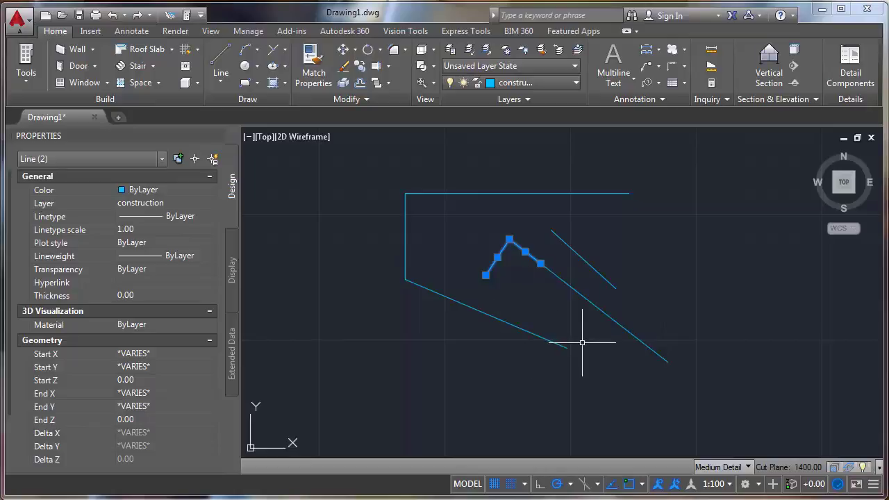
{"action": "key", "text": "Delete"}
- Crossing-select all the remaining lines and delete them to empty the drawing
{"action": "left_click", "coordinate": [720, 396]}
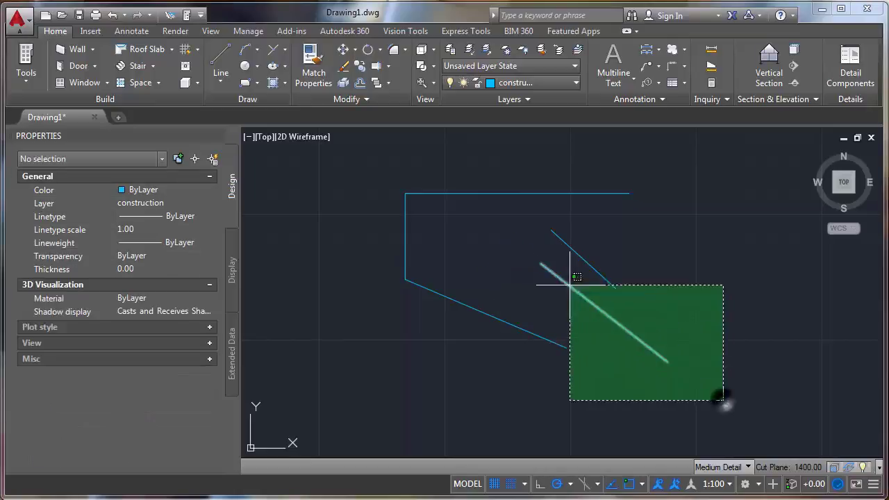
{"action": "left_click", "coordinate": [574, 284]}
{"action": "key", "text": "Escape"}
{"action": "left_click", "coordinate": [721, 403]}
{"action": "left_click", "coordinate": [528, 253]}
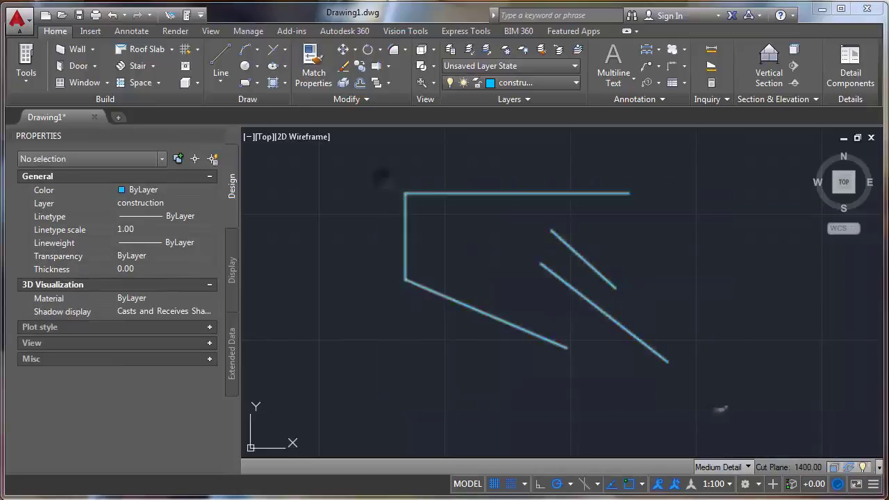
{"action": "key", "text": "Delete"}
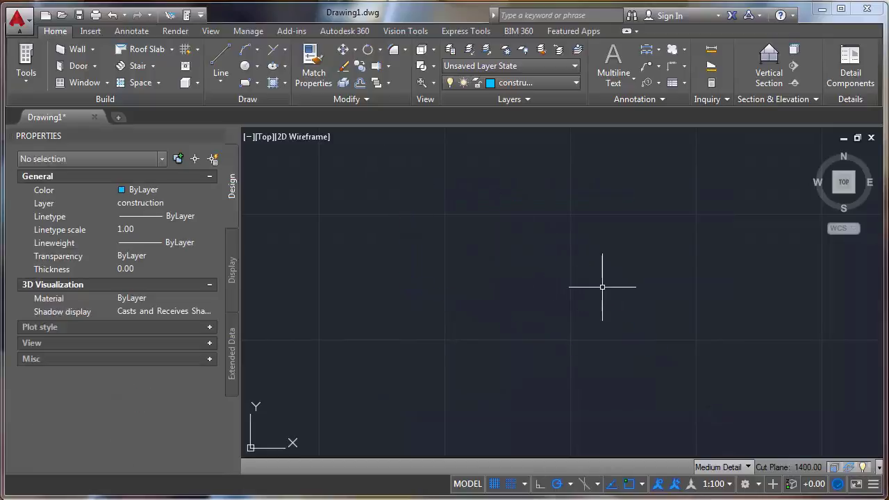
- Draw a single diagonal line sloping downward from left to right across the empty drawing area
{"action": "left_click", "coordinate": [641, 484]}
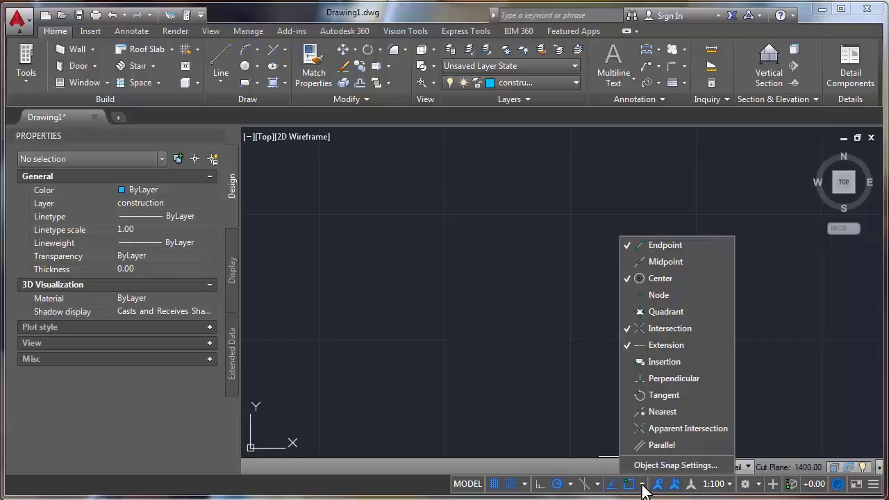
{"action": "left_click", "coordinate": [657, 262]}
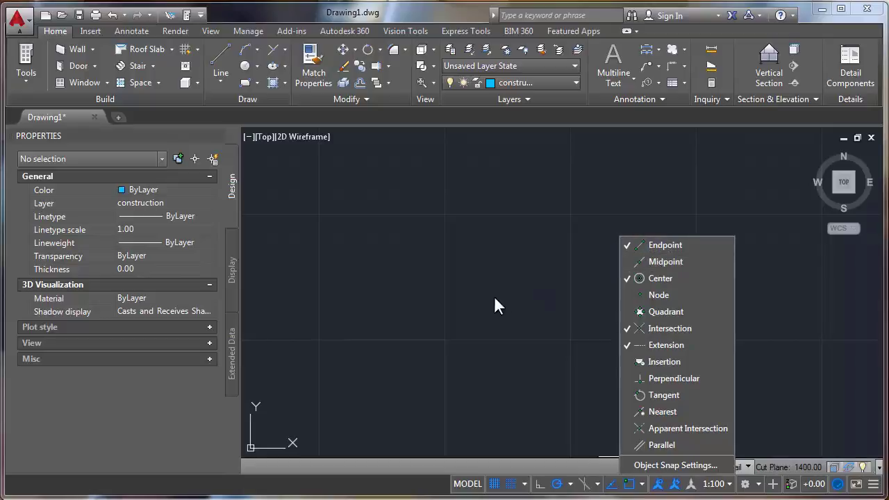
{"action": "left_click", "coordinate": [367, 224]}
{"action": "left_click", "coordinate": [568, 317]}
{"action": "key", "text": "Escape"}
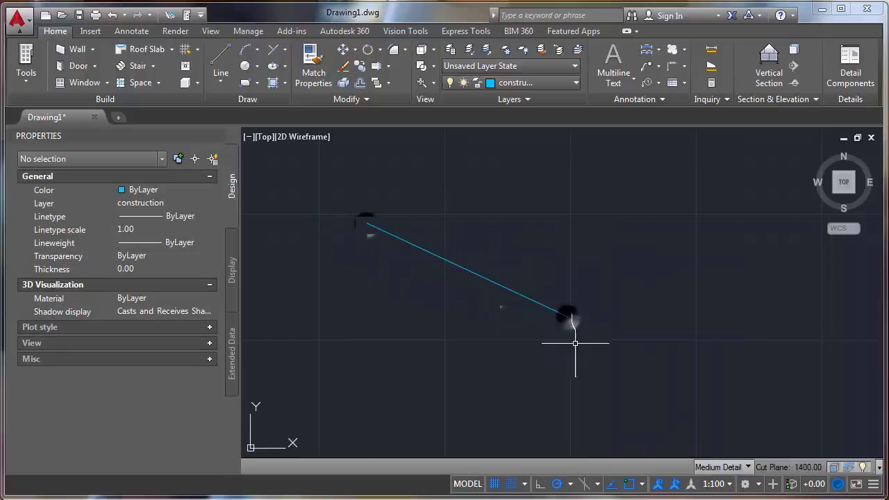
- Turn on the Midpoint, Node, Quadrant and Perpendicular object snaps and turn off Extension
{"action": "left_click", "coordinate": [642, 484]}
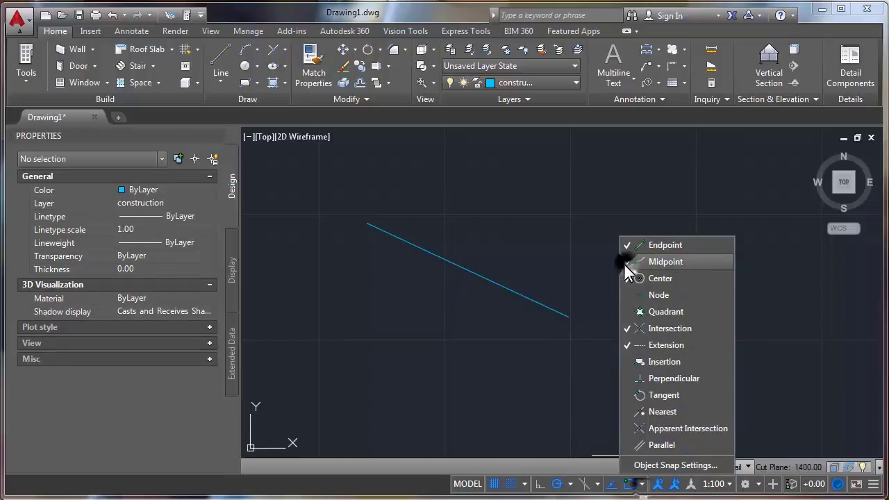
{"action": "left_click", "coordinate": [470, 341]}
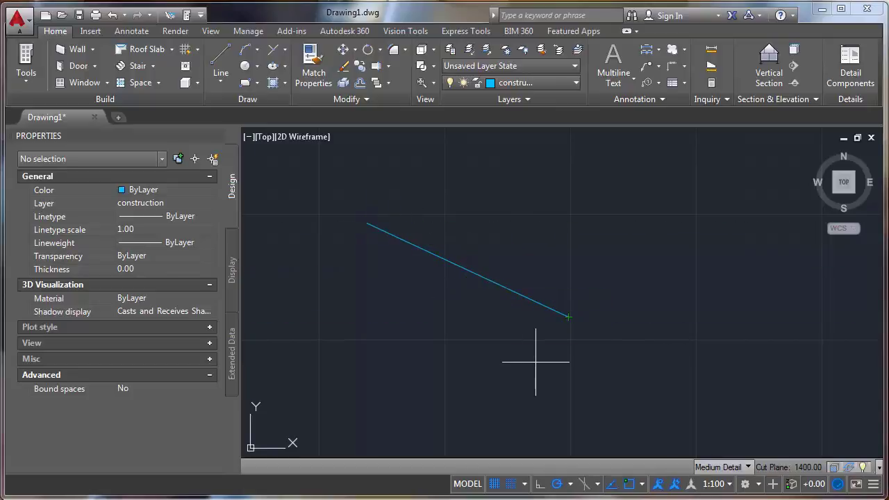
{"action": "left_click", "coordinate": [641, 484]}
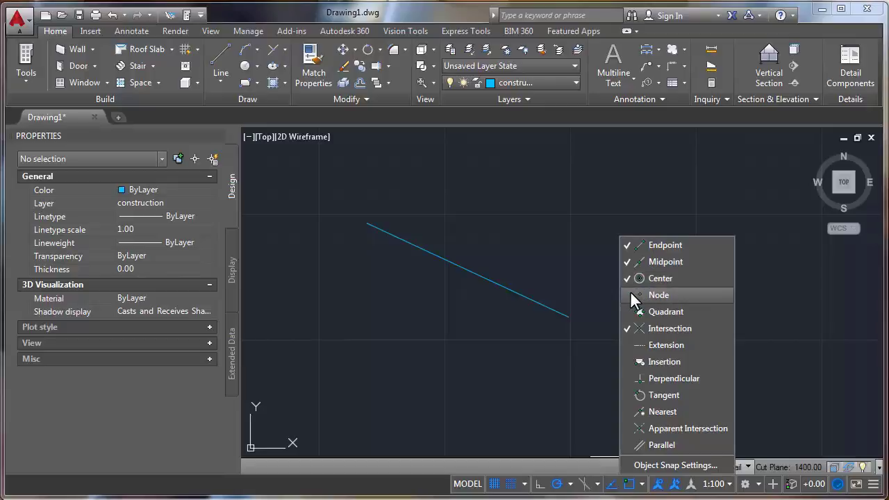
{"action": "left_click", "coordinate": [629, 312]}
{"action": "left_click", "coordinate": [626, 378]}
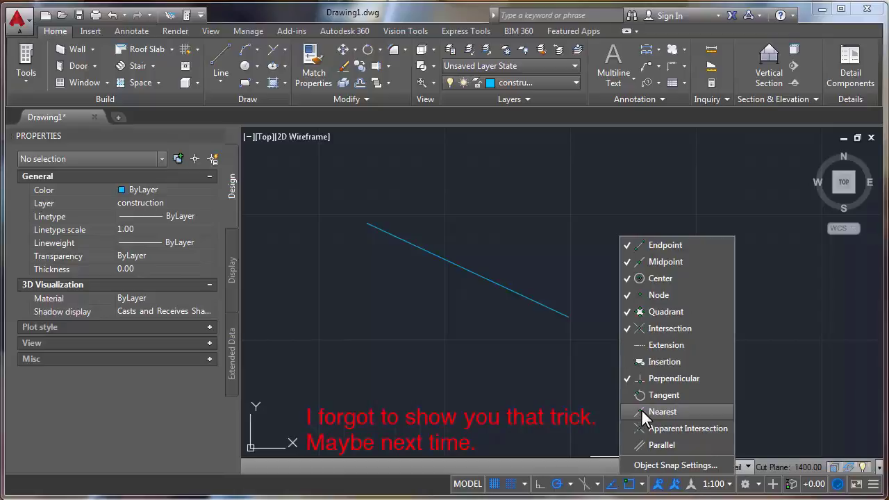
{"action": "left_click", "coordinate": [583, 365]}
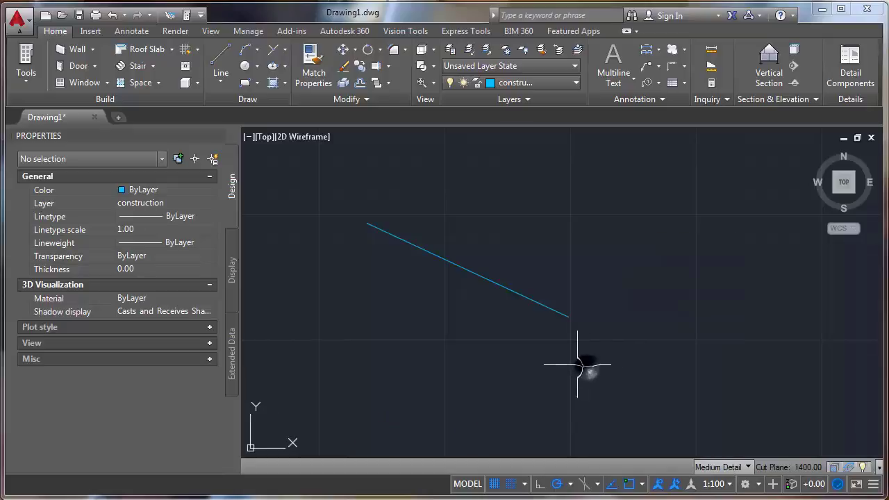
- Draw two lines perpendicular to the diagonal line, one rising from its lower end and one from above onto its middle part
{"action": "left_click", "coordinate": [569, 317]}
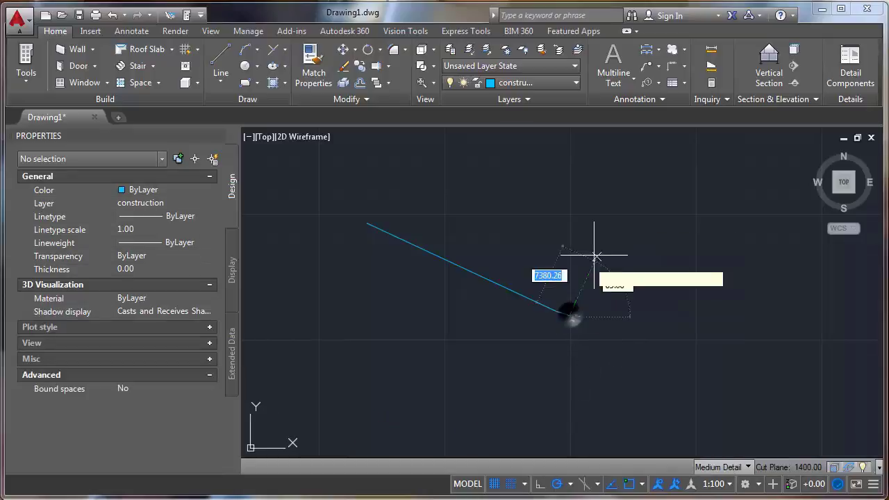
{"action": "left_click", "coordinate": [616, 215]}
{"action": "key", "text": "Escape"}
{"action": "key", "text": "Return"}
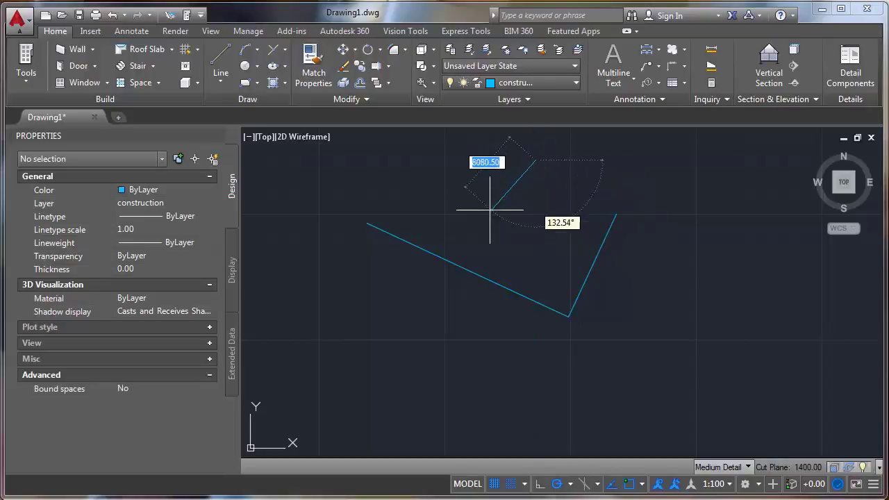
{"action": "left_click", "coordinate": [481, 277]}
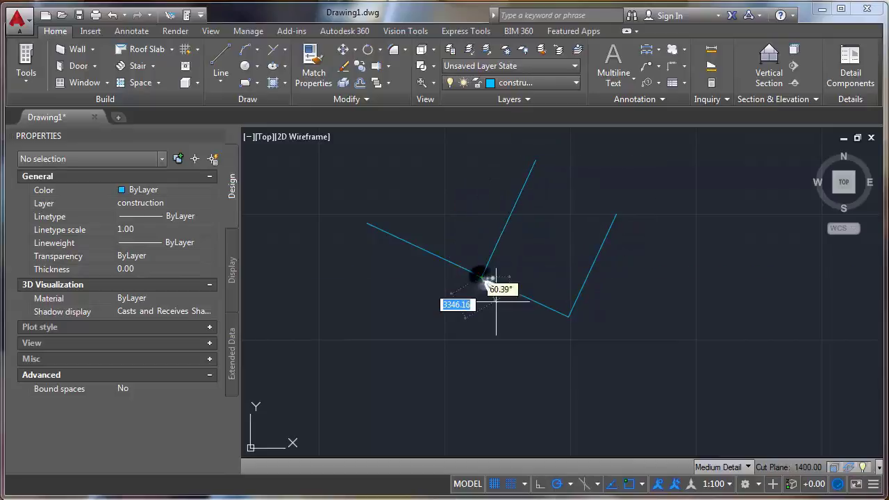
{"action": "key", "text": "Return"}
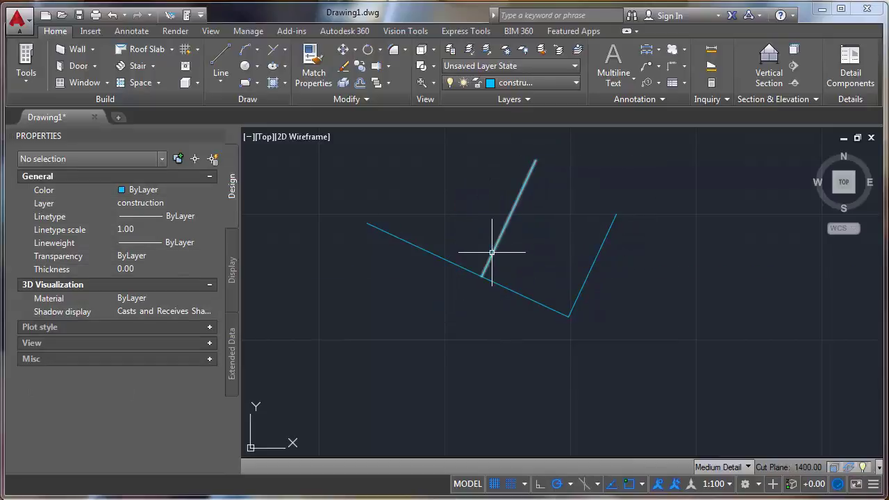
- Crossing-select the diagonal line and its two perpendicular lines and delete them
{"action": "left_click", "coordinate": [653, 348]}
{"action": "left_click", "coordinate": [417, 192]}
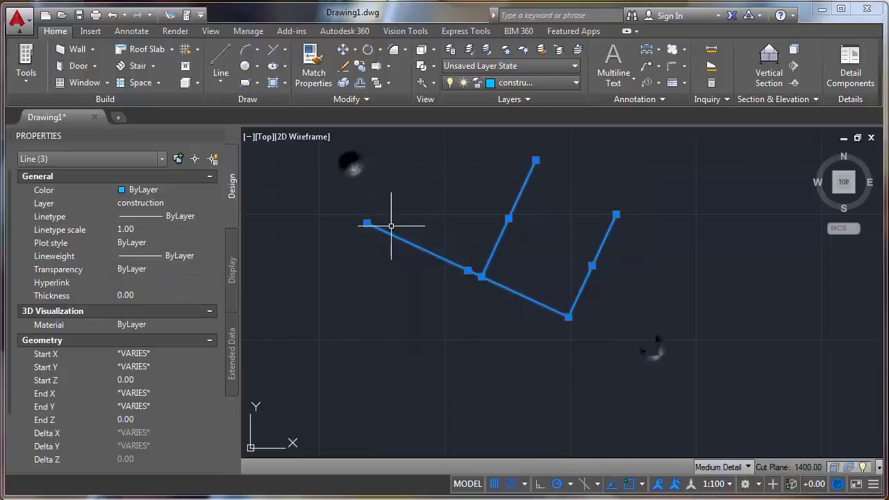
{"action": "key", "text": "Delete"}
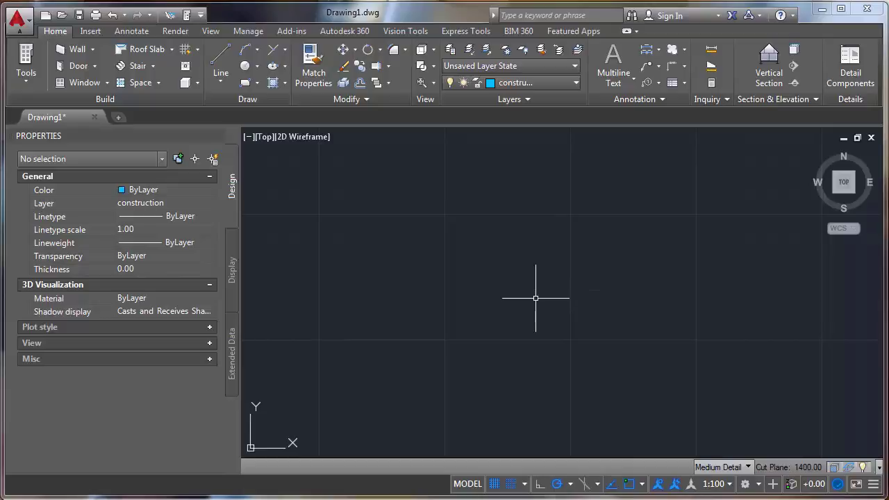
- Turn off snapping to the drawing grid
{"action": "middle_click_drag", "start_coordinate": [494, 333], "coordinate": [520, 275]}
{"action": "scroll", "coordinate": [522, 276], "scroll_direction": "down", "scroll_amount": 1}
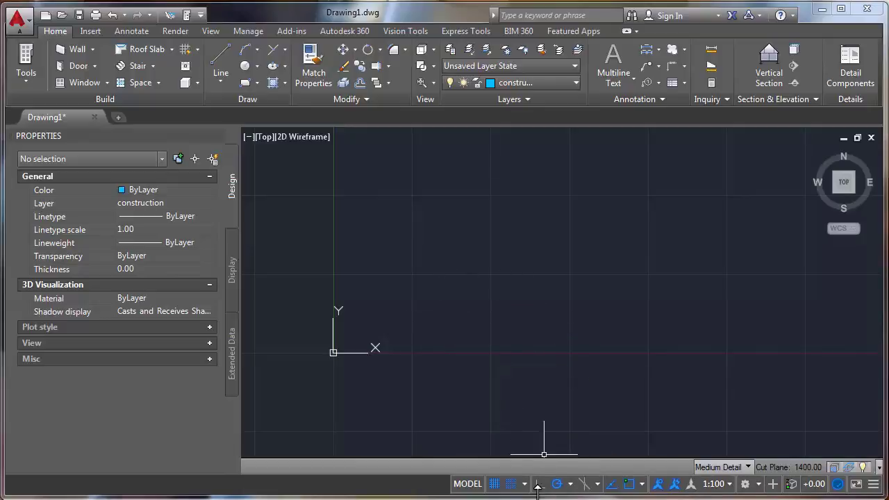
{"action": "left_click", "coordinate": [511, 486]}
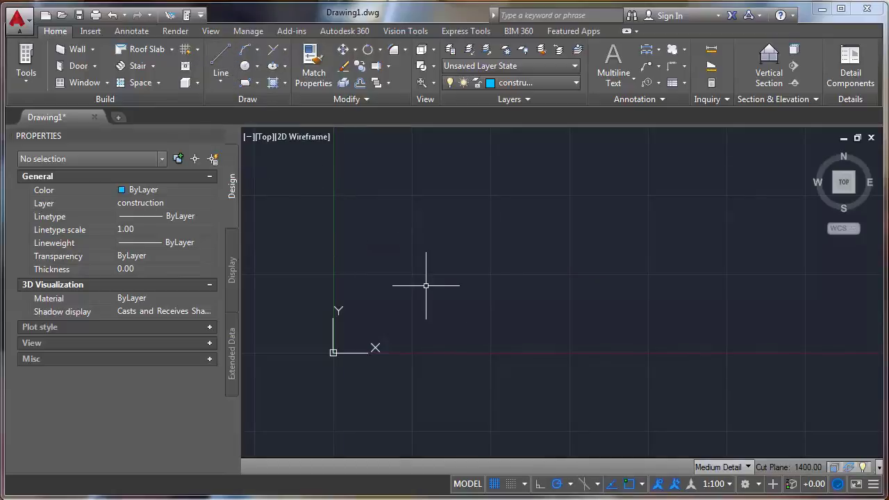
- Show the command line and place it along the lower edge of the drawing area
{"action": "left_click", "coordinate": [219, 79]}
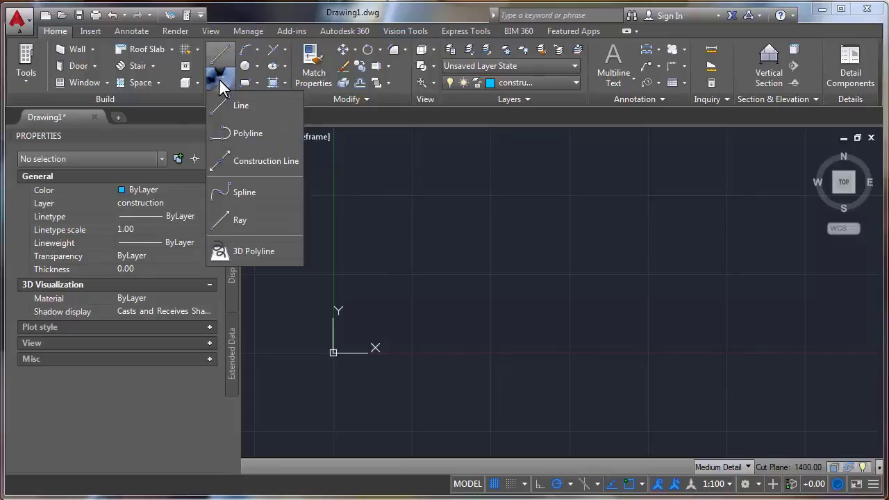
{"action": "left_click", "coordinate": [247, 164]}
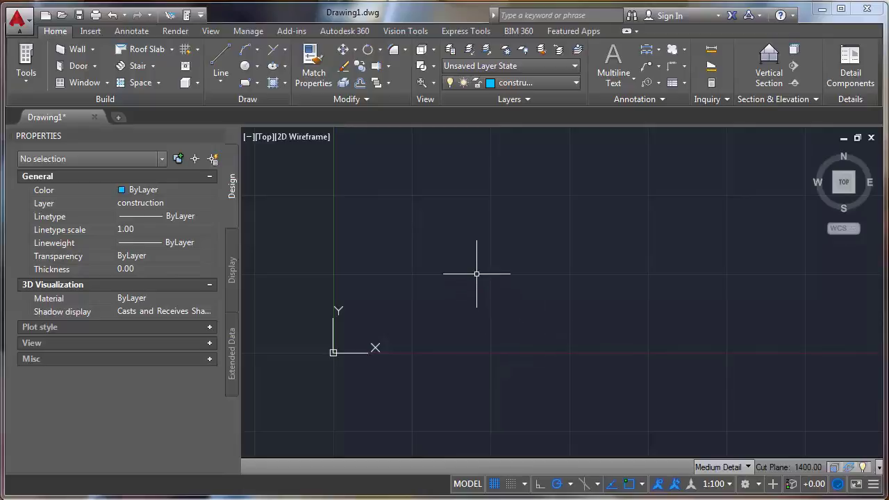
{"action": "key", "text": "ctrl+9"}
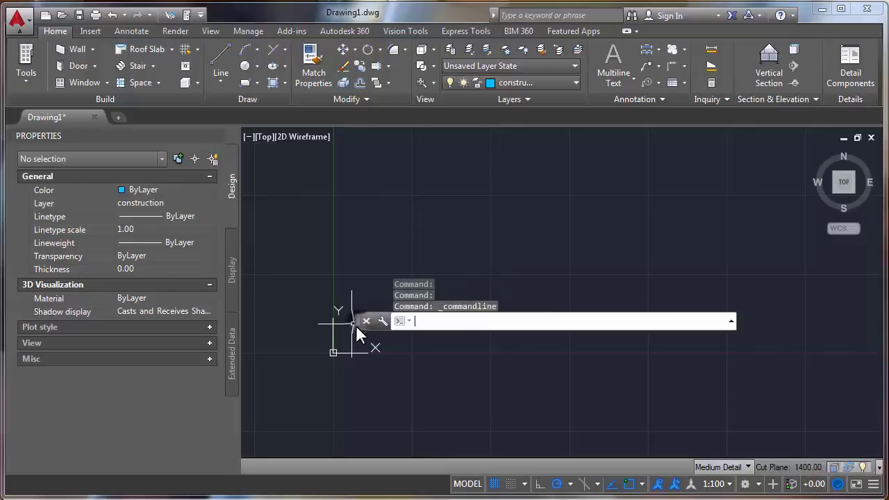
{"action": "left_click_drag", "start_coordinate": [357, 325], "coordinate": [293, 424]}
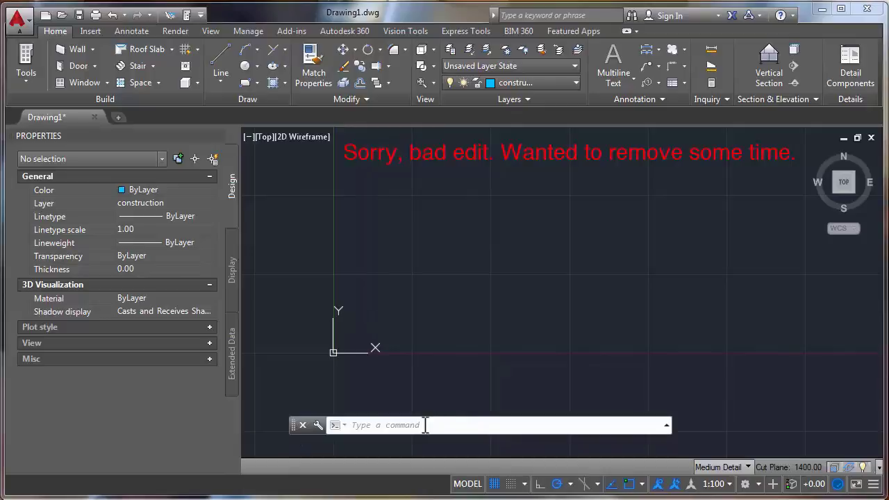
- Enable pointer input and command prompting near the crosshairs in the dynamic input drafting settings
{"action": "right_click", "coordinate": [631, 484]}
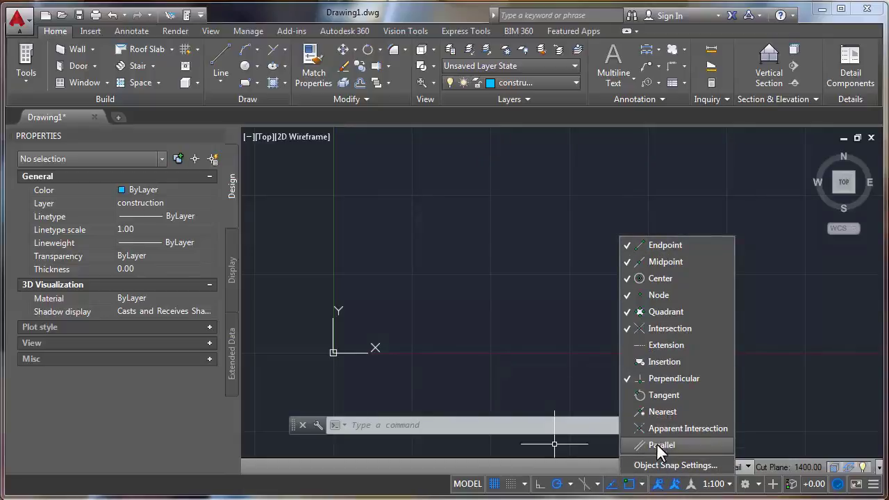
{"action": "left_click", "coordinate": [660, 465]}
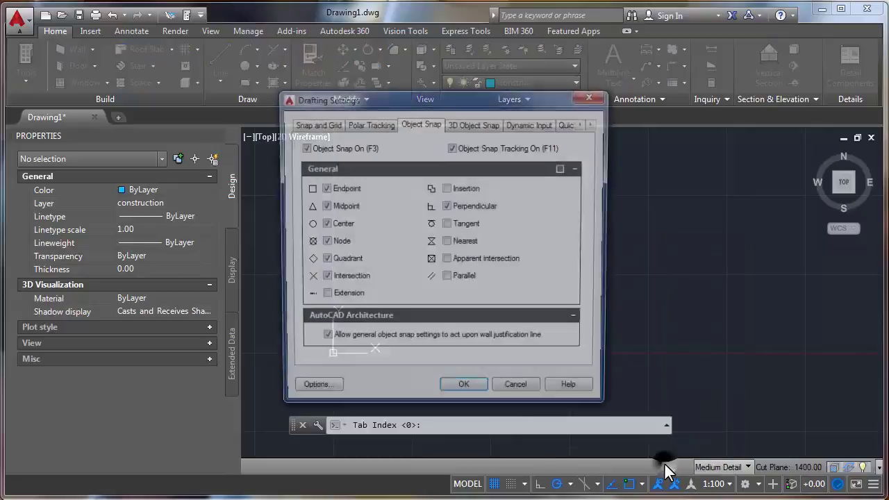
{"action": "left_click_drag", "start_coordinate": [491, 104], "coordinate": [512, 67]}
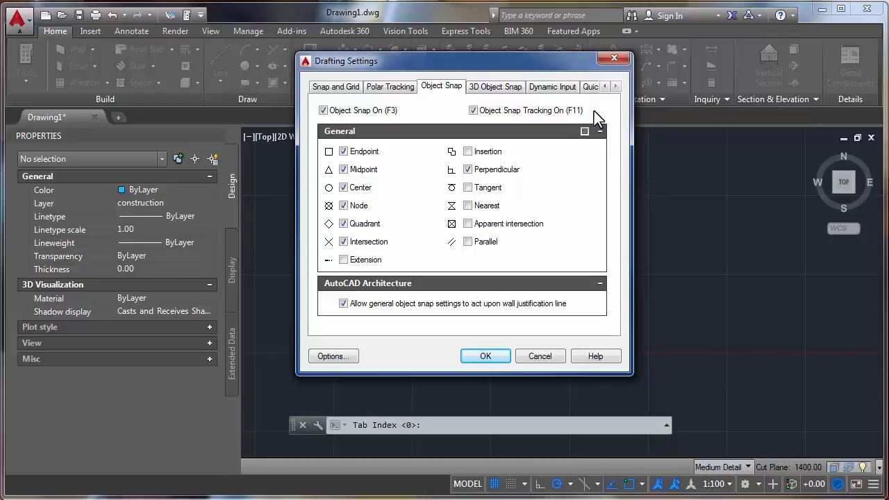
{"action": "left_click", "coordinate": [549, 91]}
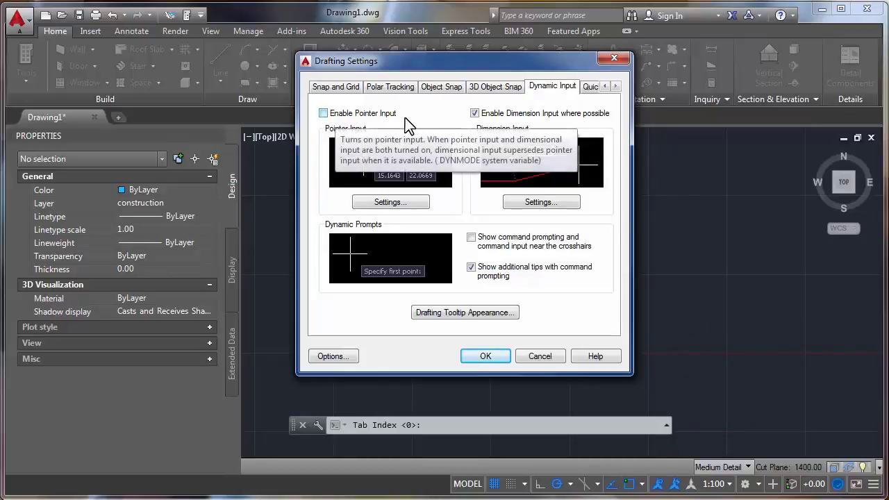
{"action": "left_click", "coordinate": [324, 113]}
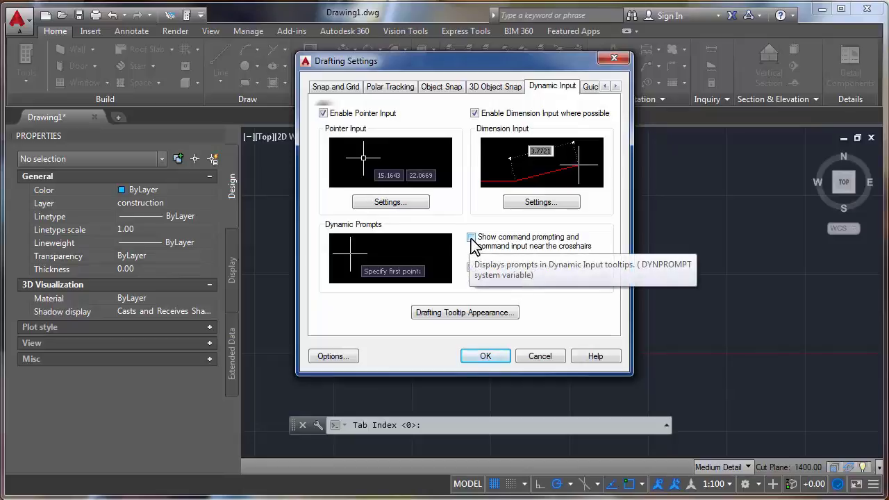
{"action": "left_click", "coordinate": [471, 238]}
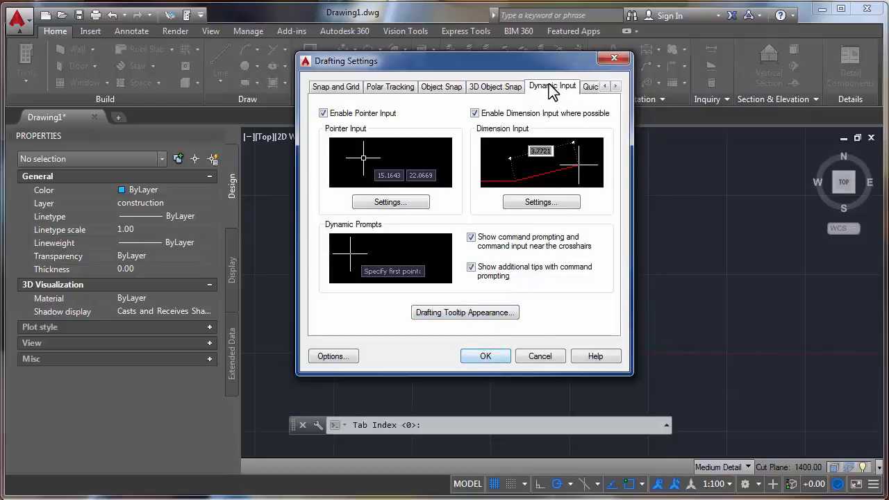
{"action": "left_click", "coordinate": [494, 355]}
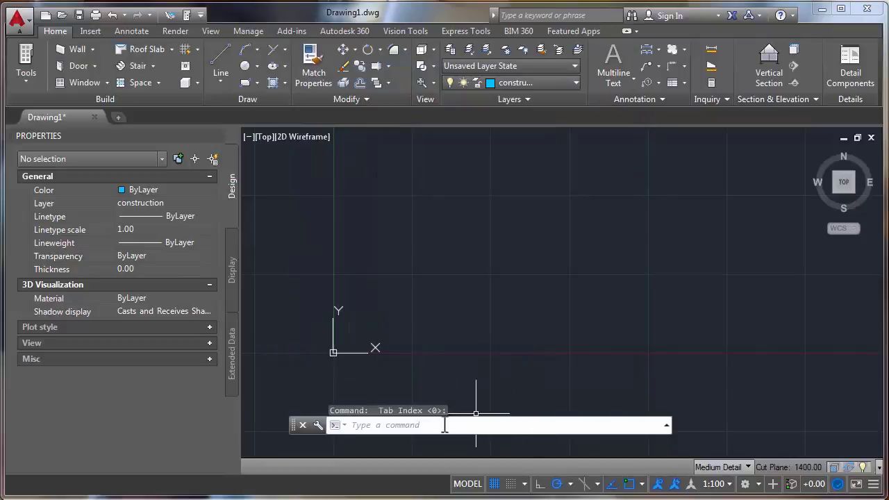
- Hide the command line and confirm closing it
{"action": "left_click", "coordinate": [303, 425]}
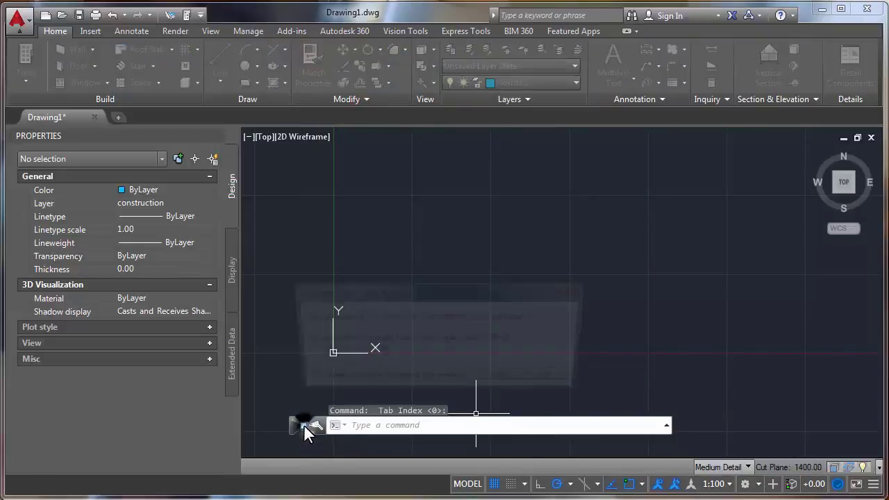
{"action": "left_click", "coordinate": [505, 380]}
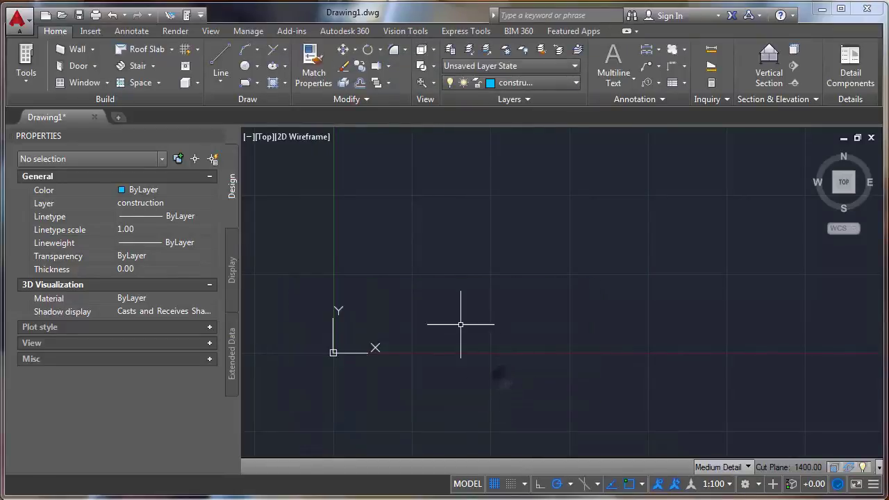
- Start a line at coordinates 0, 0, display the options for its next point, and cancel the command
{"action": "type", "text": "l"}
{"action": "key", "text": "Return"}
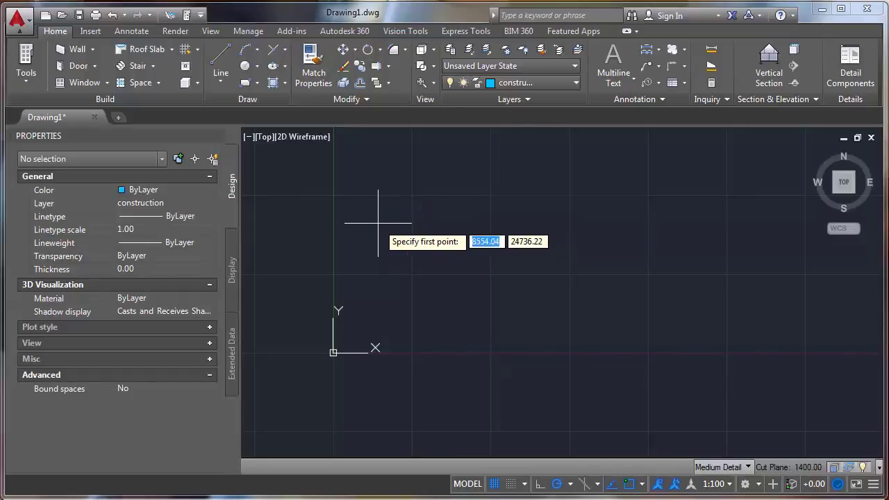
{"action": "type", "text": "0"}
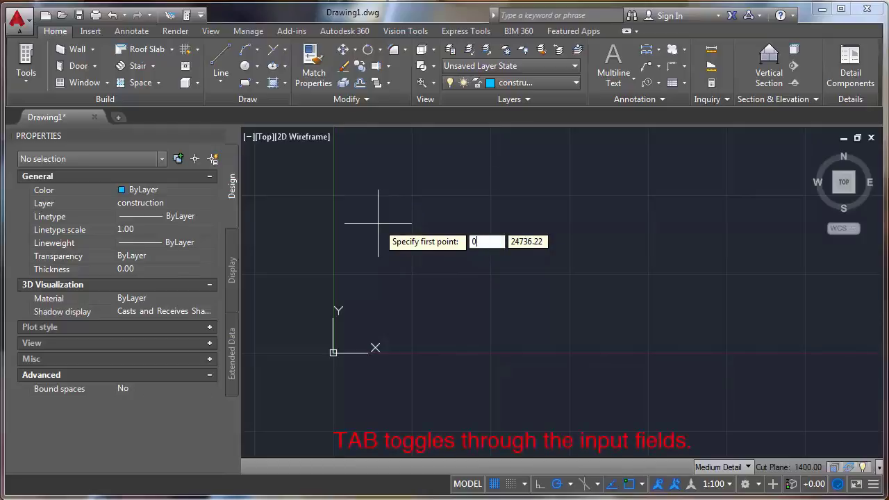
{"action": "key", "text": "Tab"}
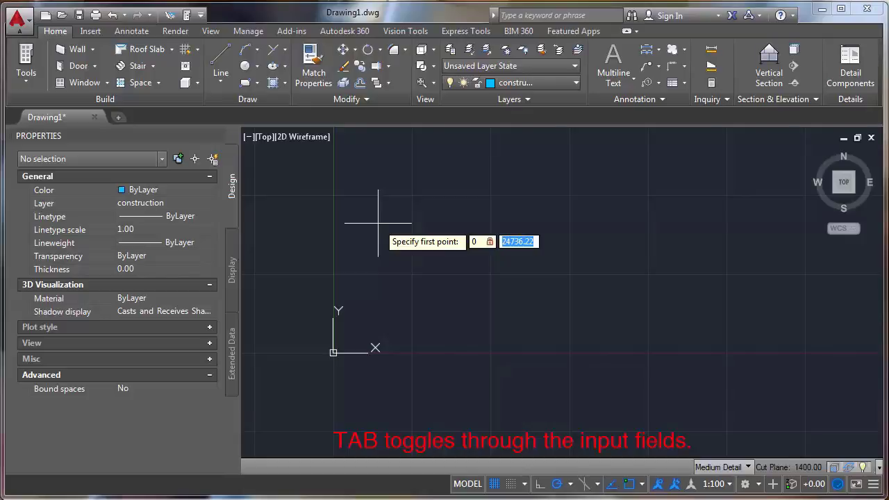
{"action": "type", "text": "0"}
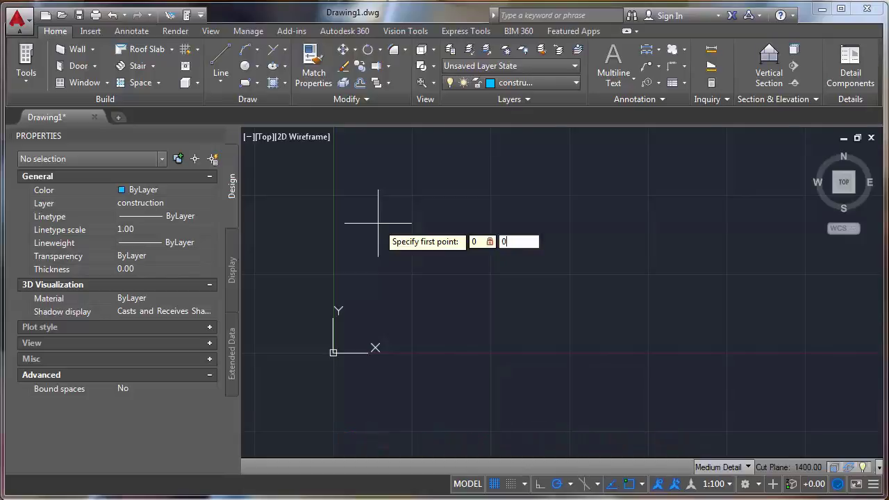
{"action": "key", "text": "Return"}
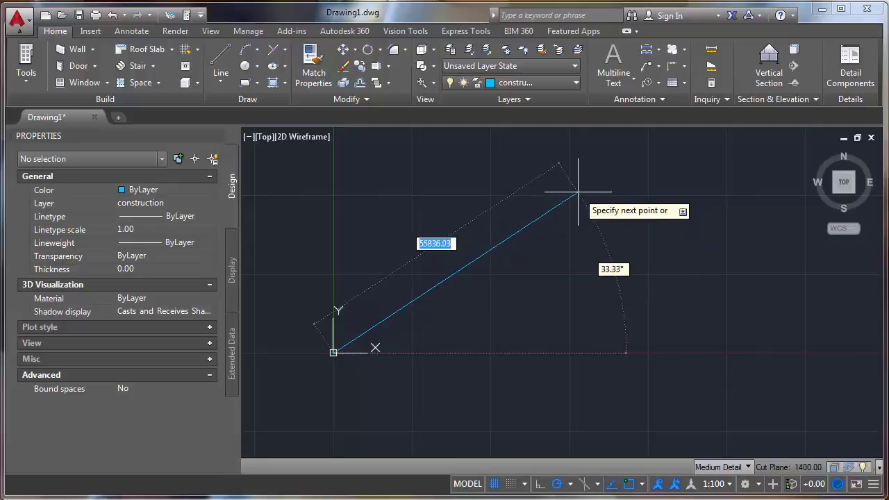
{"action": "key", "text": "Down"}
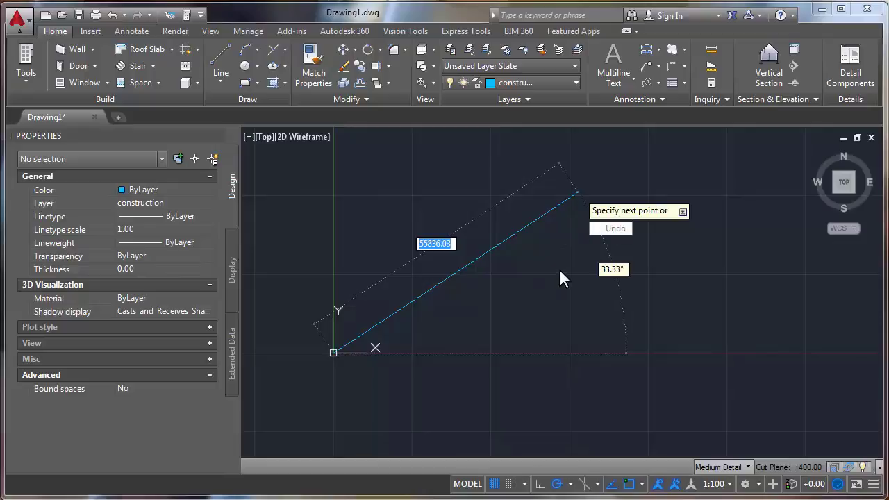
{"action": "key", "text": "Escape"}
{"action": "key", "text": "Escape"}
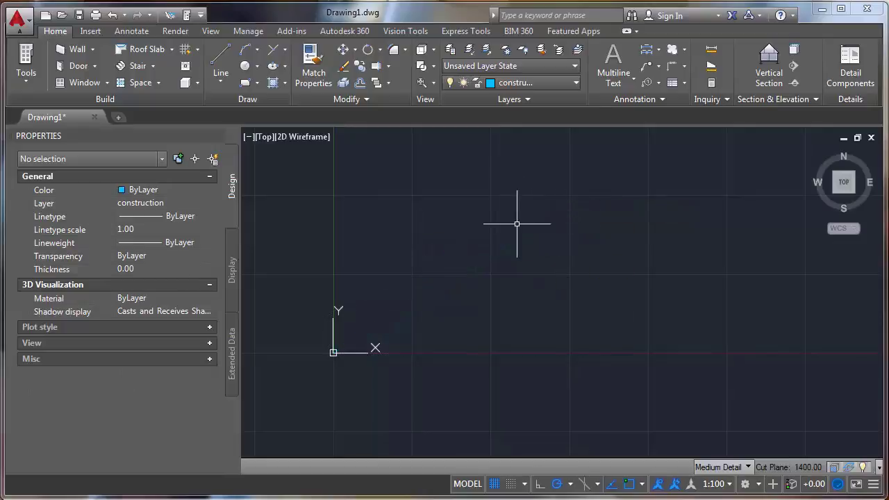
- Draw a horizontal construction line through two picked points, a short distance above the X axis
{"action": "left_click", "coordinate": [221, 80]}
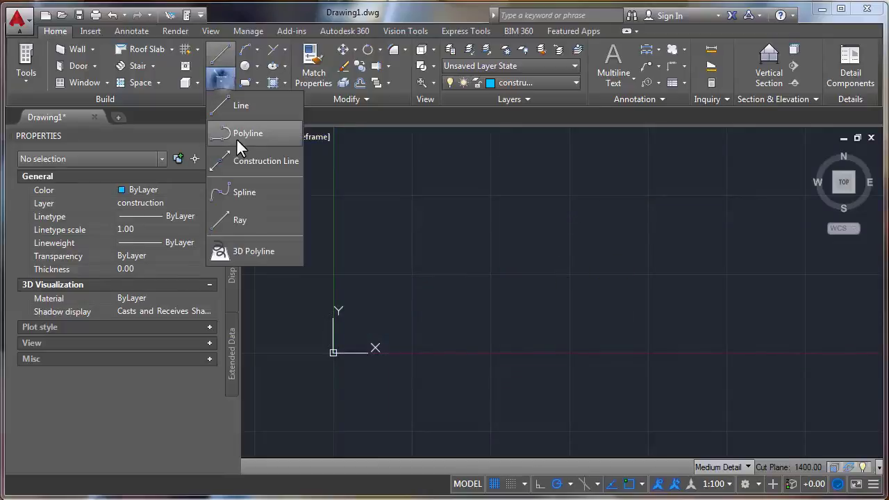
{"action": "left_click", "coordinate": [246, 161]}
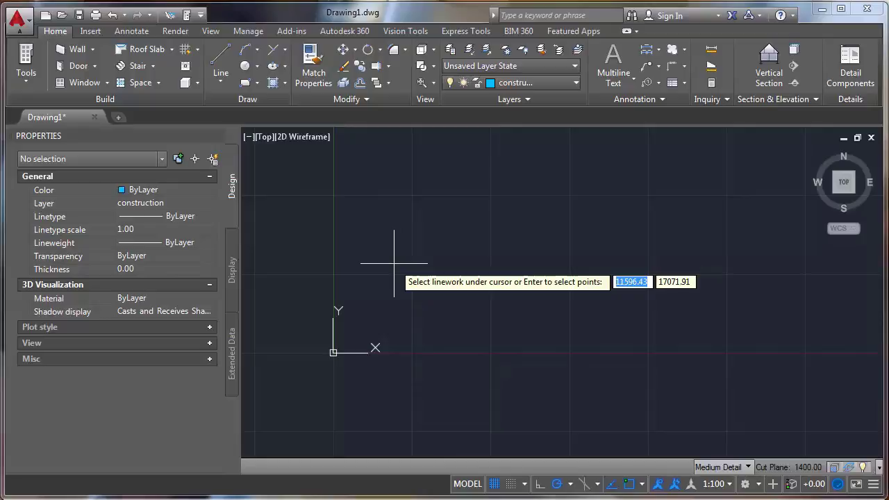
{"action": "key", "text": "Return"}
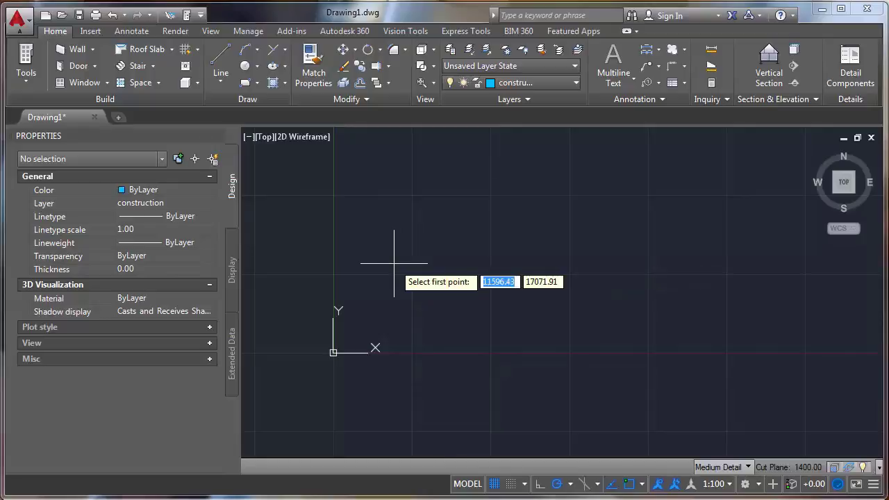
{"action": "left_click", "coordinate": [360, 277]}
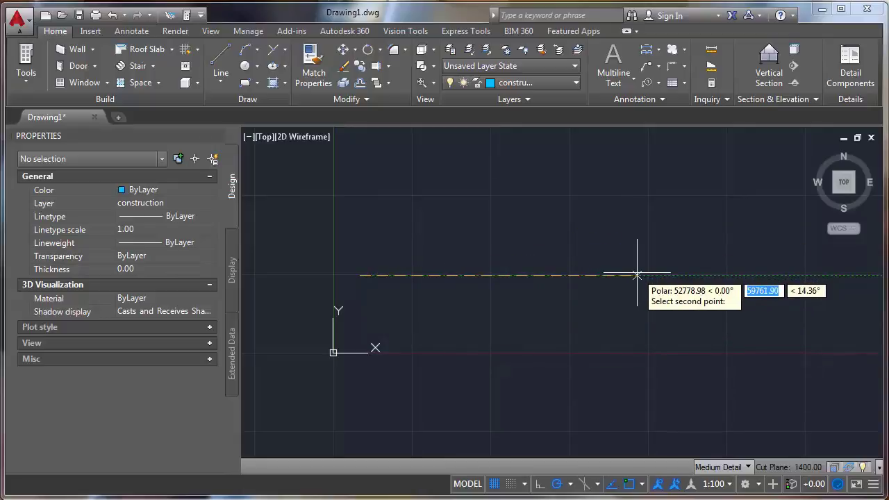
{"action": "left_click", "coordinate": [633, 275]}
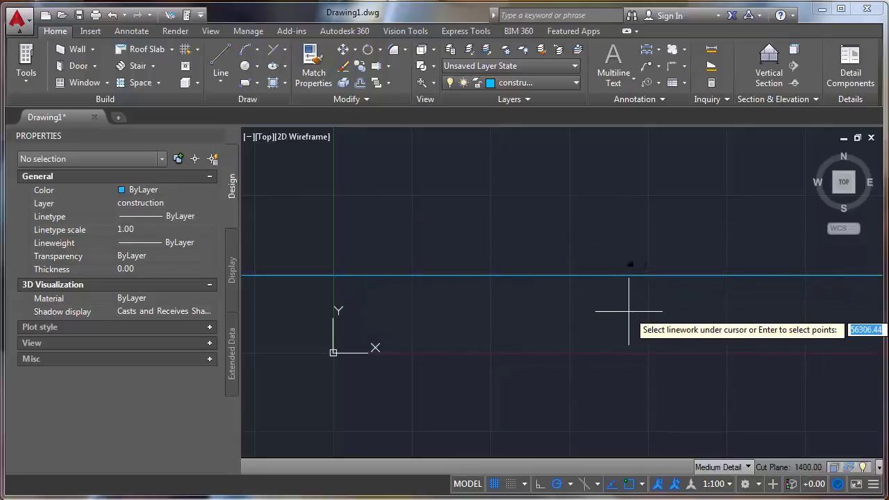
- Examine how far the construction line extends by viewing it at different zoom levels and positions
{"action": "scroll", "coordinate": [585, 302], "scroll_direction": "down", "scroll_amount": 5}
{"action": "scroll", "coordinate": [586, 300], "scroll_direction": "up", "scroll_amount": 13}
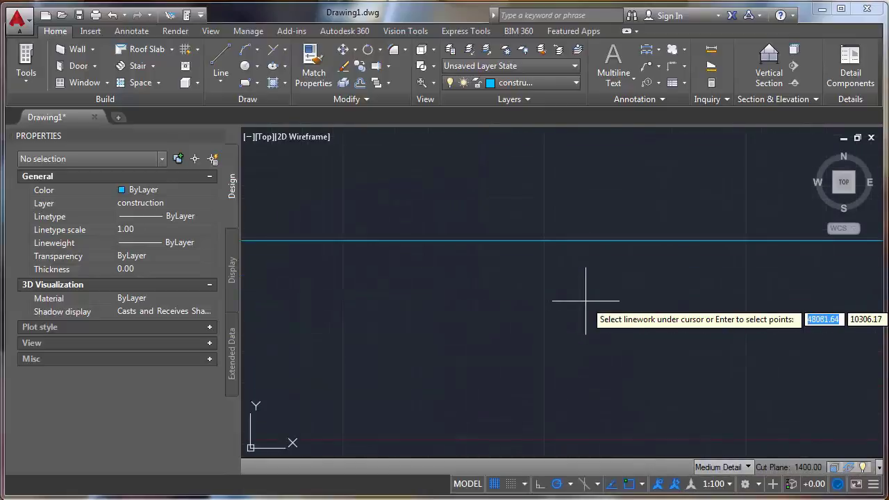
{"action": "scroll", "coordinate": [586, 300], "scroll_direction": "down", "scroll_amount": 11}
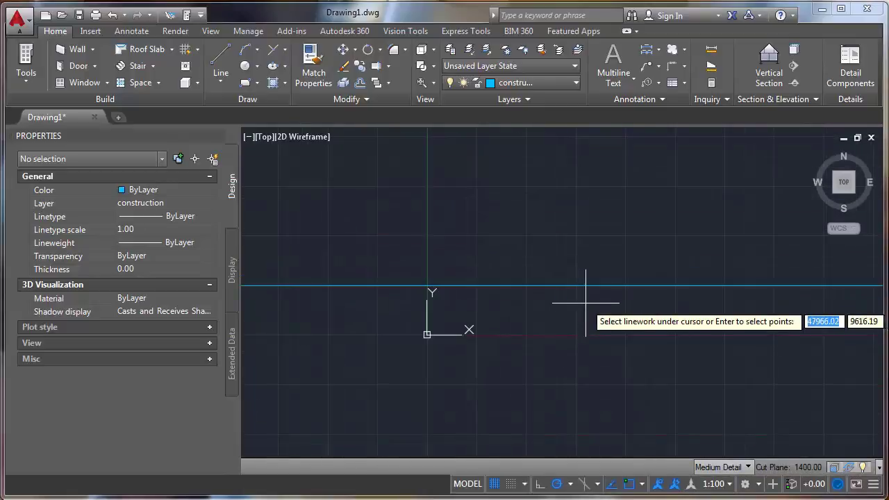
{"action": "mouse_move", "coordinate": [541, 342]}
{"action": "middle_mouse_down"}
{"action": "mouse_move", "coordinate": [566, 312]}
{"action": "mouse_move", "coordinate": [556, 328]}
{"action": "middle_mouse_up"}
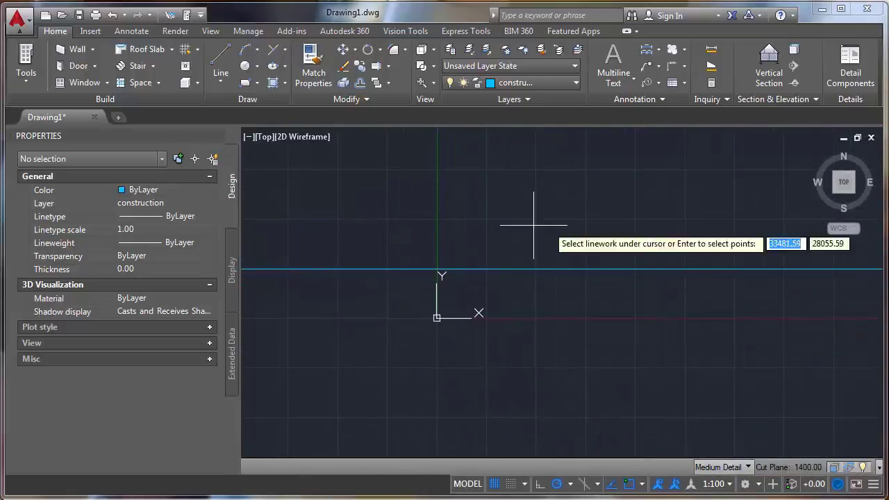
{"action": "scroll", "coordinate": [525, 264], "scroll_direction": "down", "scroll_amount": 2}
{"action": "scroll", "coordinate": [525, 256], "scroll_direction": "up", "scroll_amount": 6}
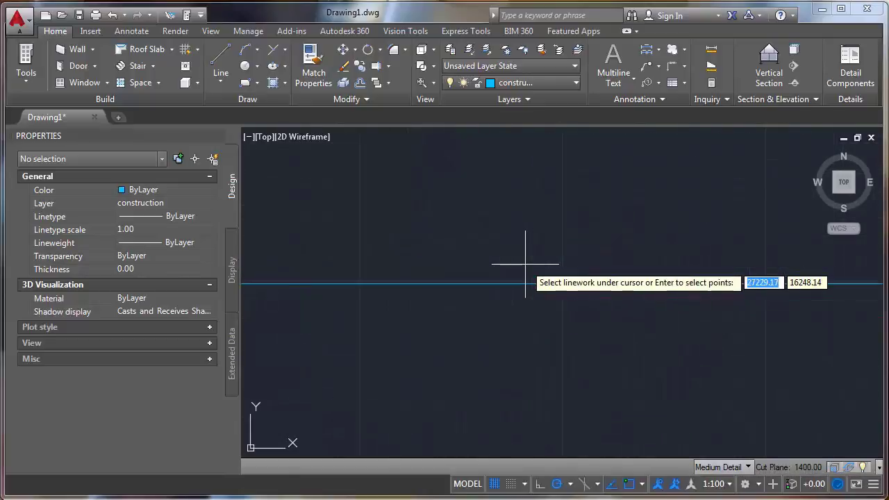
{"action": "scroll", "coordinate": [524, 255], "scroll_direction": "down", "scroll_amount": 7}
{"action": "mouse_move", "coordinate": [583, 254]}
{"action": "middle_mouse_down"}
{"action": "mouse_move", "coordinate": [518, 266]}
{"action": "mouse_move", "coordinate": [548, 278]}
{"action": "mouse_move", "coordinate": [447, 254]}
{"action": "mouse_move", "coordinate": [560, 342]}
{"action": "mouse_move", "coordinate": [484, 200]}
{"action": "mouse_move", "coordinate": [530, 363]}
{"action": "mouse_move", "coordinate": [470, 240]}
{"action": "mouse_move", "coordinate": [478, 279]}
{"action": "mouse_move", "coordinate": [452, 275]}
{"action": "middle_mouse_up"}
{"action": "scroll", "coordinate": [487, 271], "scroll_direction": "down", "scroll_amount": 2}
{"action": "scroll", "coordinate": [486, 258], "scroll_direction": "up", "scroll_amount": 5}
{"action": "scroll", "coordinate": [486, 272], "scroll_direction": "down", "scroll_amount": 5}
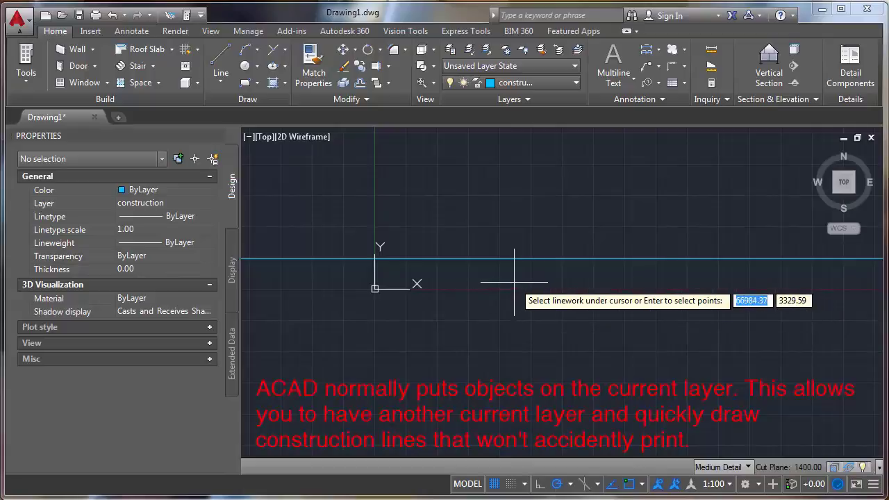
- End the construction line command and check which layer the new line is on, leaving nothing selected
{"action": "key", "text": "Return"}
{"action": "key", "text": "Escape"}
{"action": "left_click", "coordinate": [484, 260]}
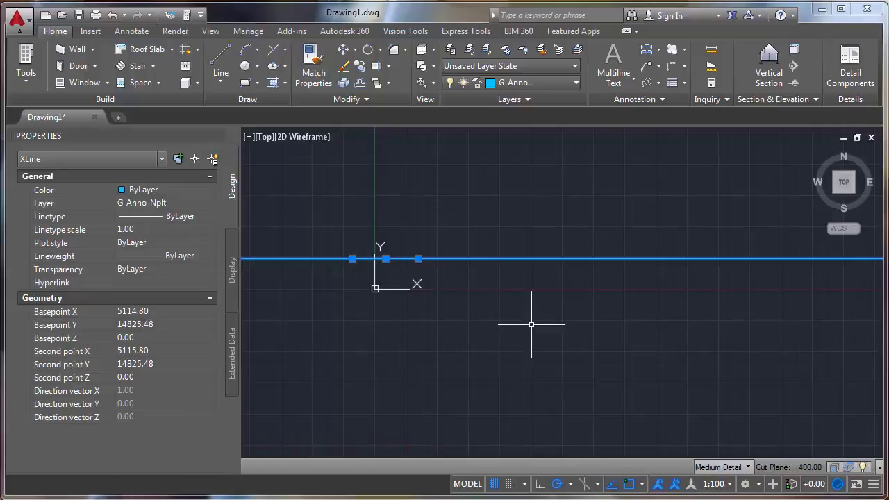
{"action": "key", "text": "Escape"}
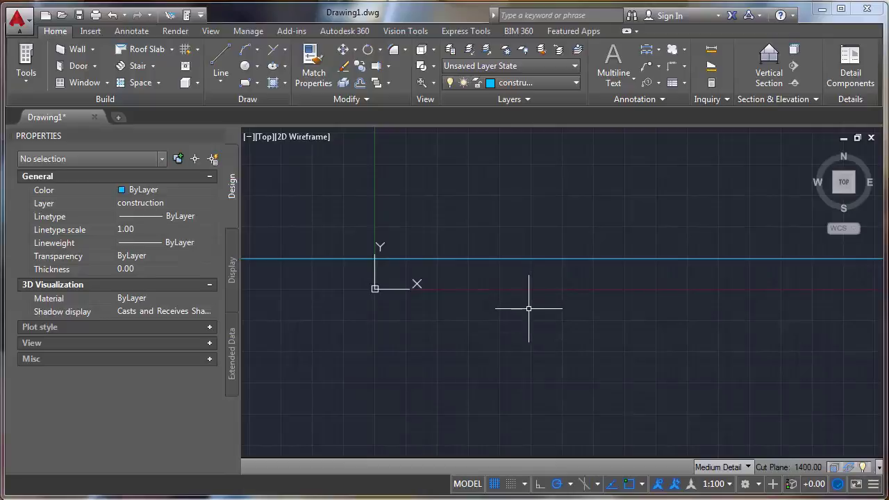
- Draw a vertical construction line with the Ver option, crossing the horizontal one a short distance to the right of the Y axis
{"action": "middle_click_drag", "start_coordinate": [528, 306], "coordinate": [491, 309]}
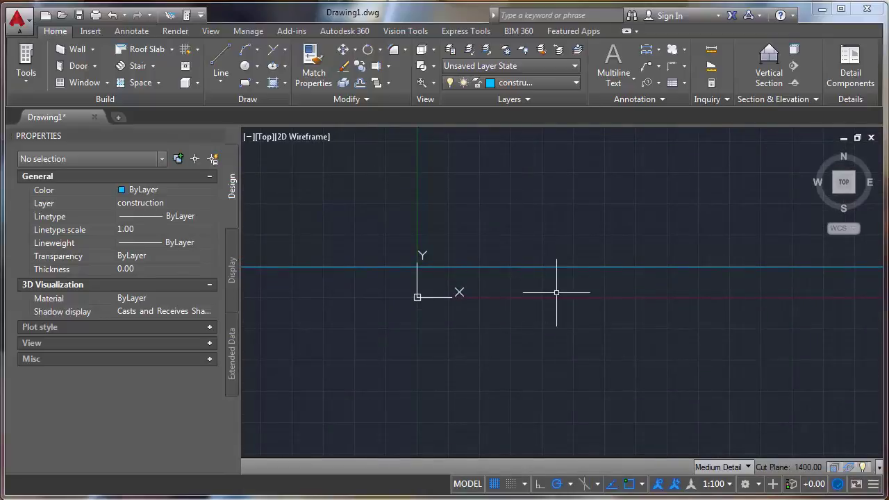
{"action": "middle_click_drag", "start_coordinate": [556, 292], "coordinate": [552, 327]}
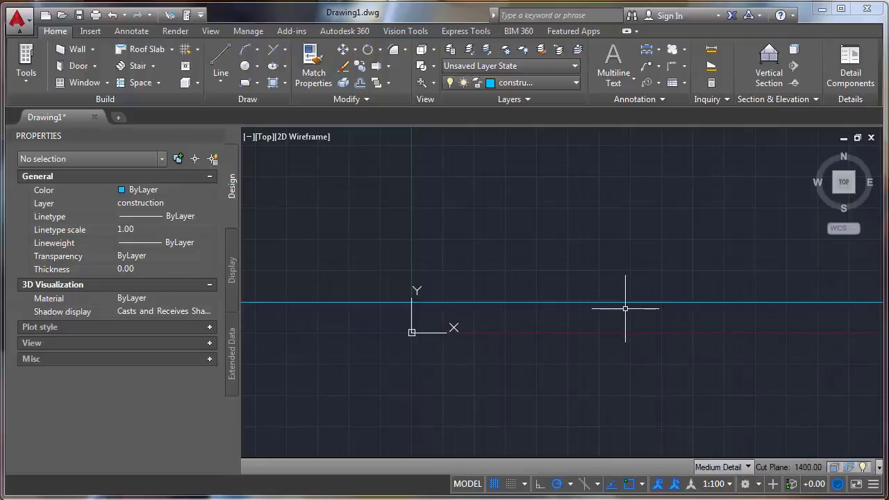
{"action": "type", "text": "x"}
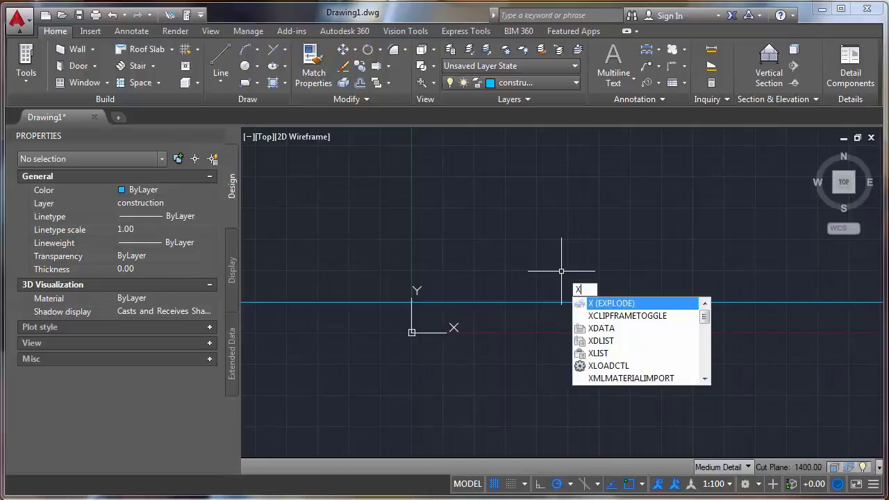
{"action": "type", "text": "l"}
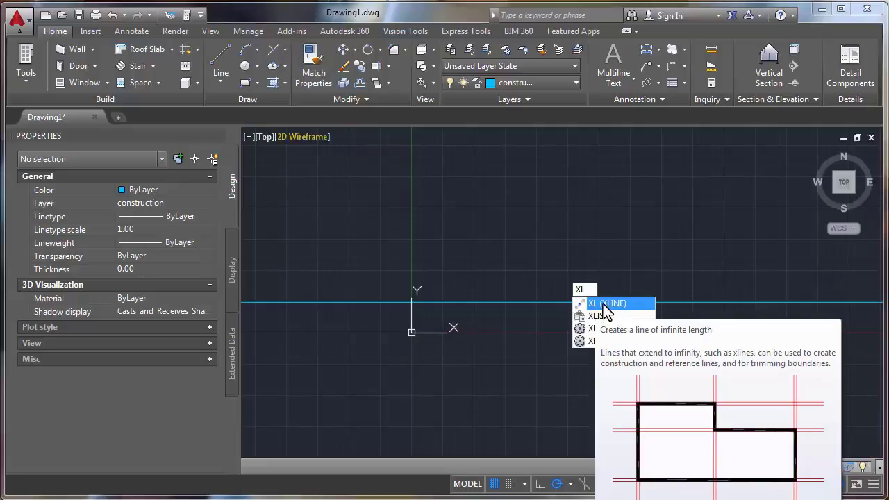
{"action": "left_click", "coordinate": [596, 306]}
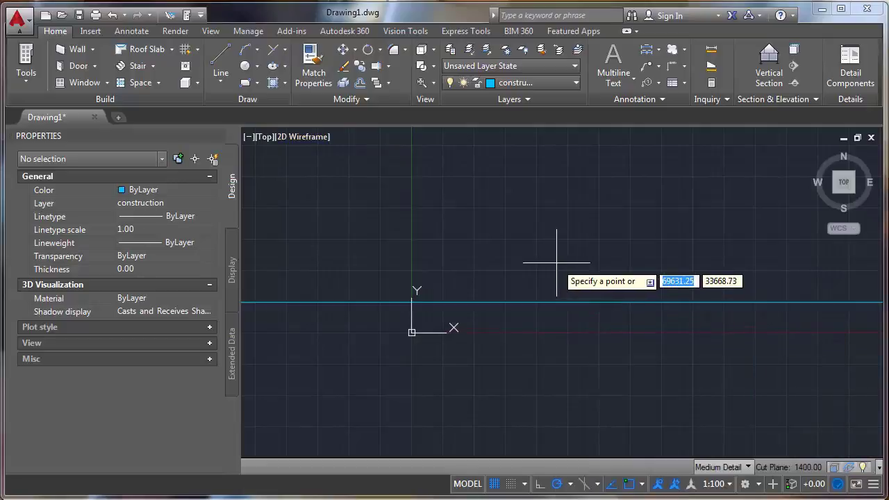
{"action": "key", "text": "Down"}
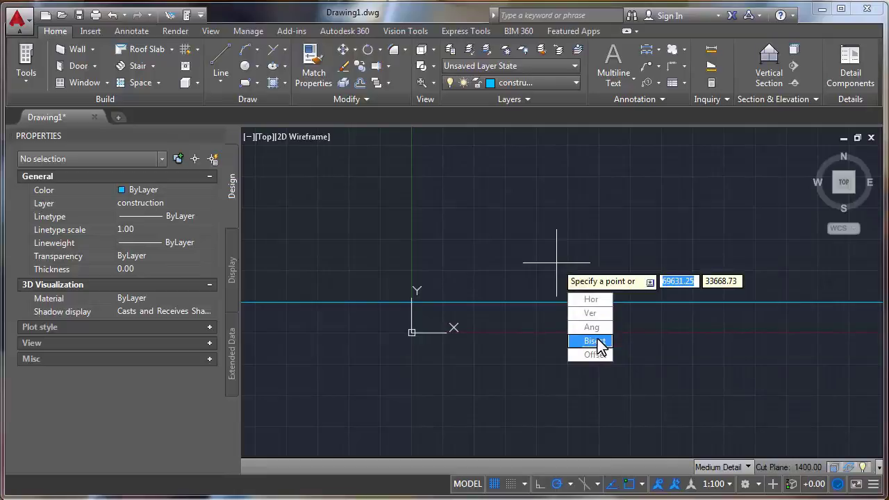
{"action": "key", "text": "Up"}
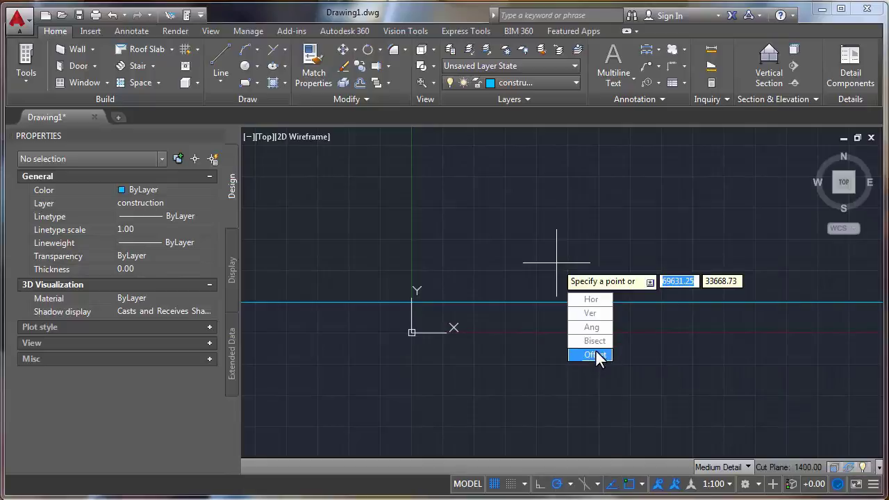
{"action": "left_click", "coordinate": [593, 313]}
{"action": "left_click", "coordinate": [463, 244]}
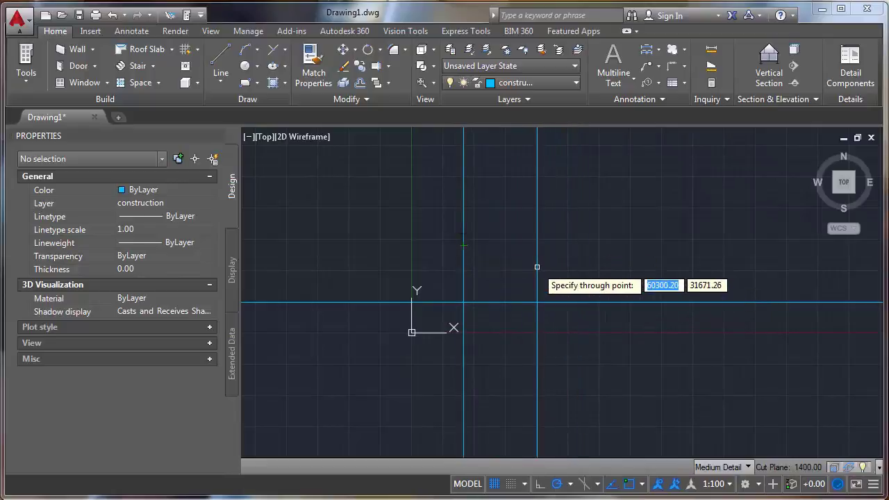
{"action": "key", "text": "Escape"}
{"action": "scroll", "coordinate": [528, 278], "scroll_direction": "down", "scroll_amount": 2}
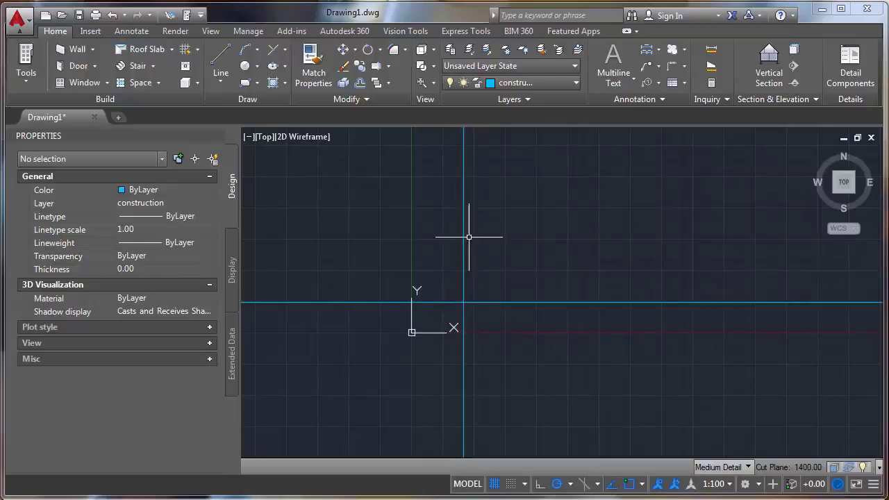
{"action": "scroll", "coordinate": [497, 255], "scroll_direction": "up", "scroll_amount": 2}
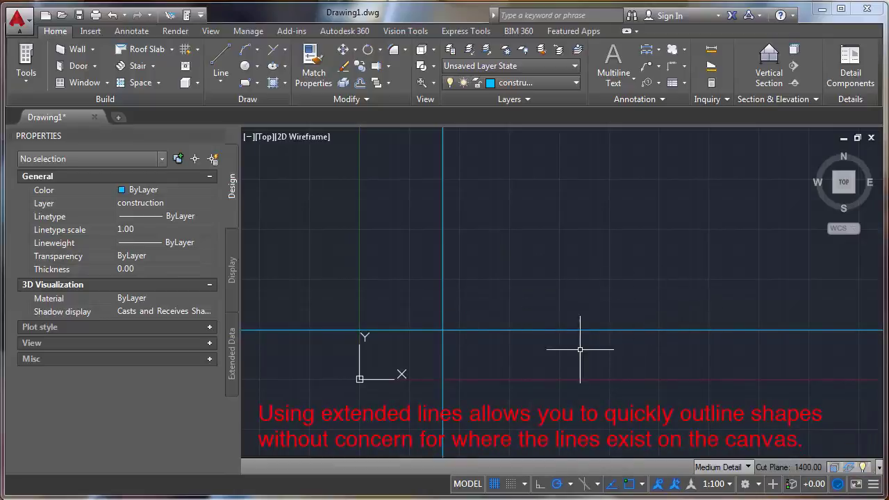
{"action": "scroll", "coordinate": [479, 344], "scroll_direction": "down", "scroll_amount": 3}
{"action": "scroll", "coordinate": [470, 341], "scroll_direction": "up", "scroll_amount": 4}
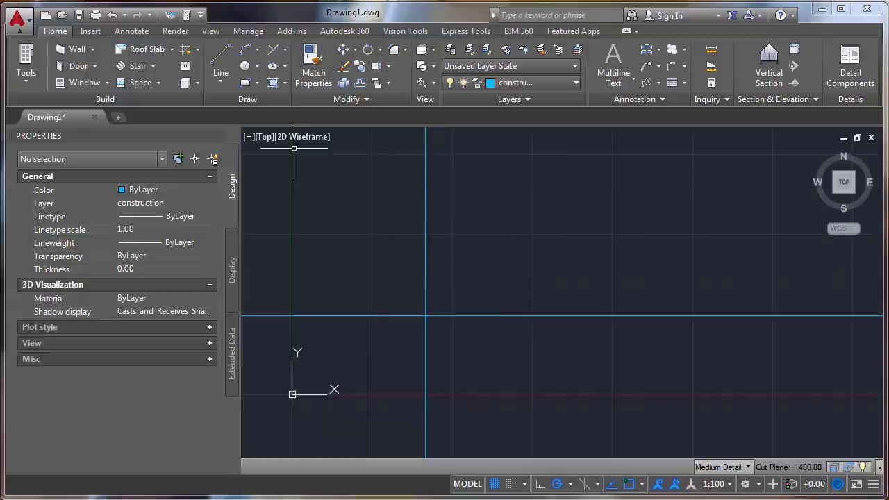
{"action": "left_click", "coordinate": [359, 83]}
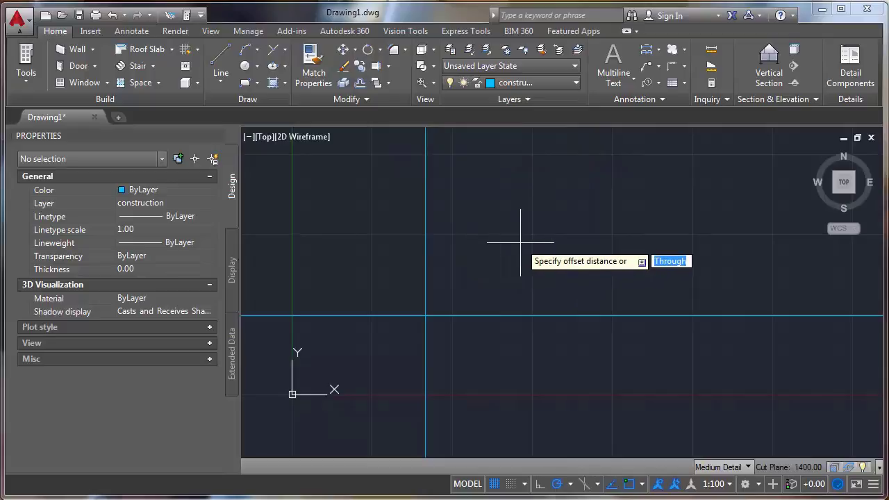
{"action": "key", "text": "Down"}
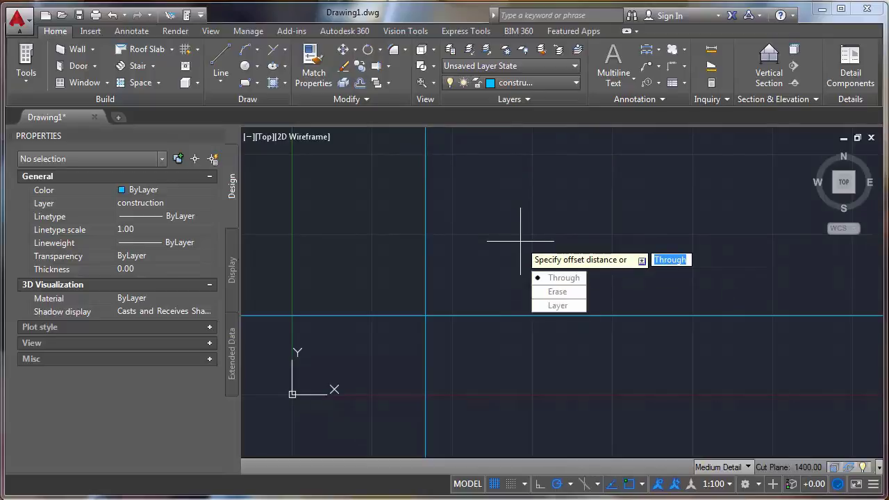
{"action": "left_click", "coordinate": [564, 278]}
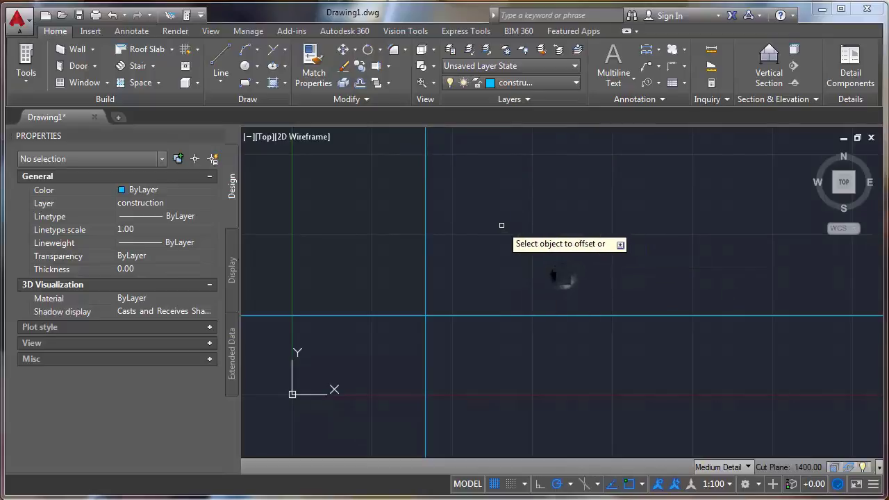
{"action": "key", "text": "Escape"}
- Offset the vertical construction line by 7000 to its right
{"action": "key", "text": "Return"}
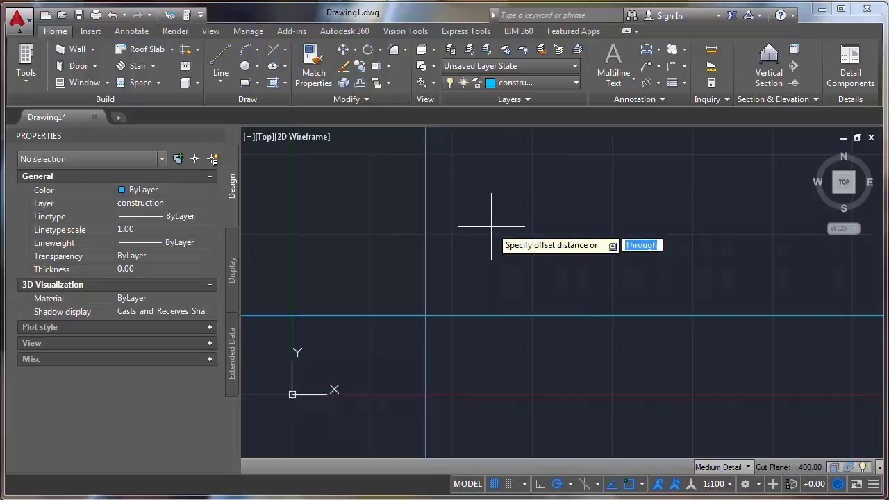
{"action": "type", "text": "7000"}
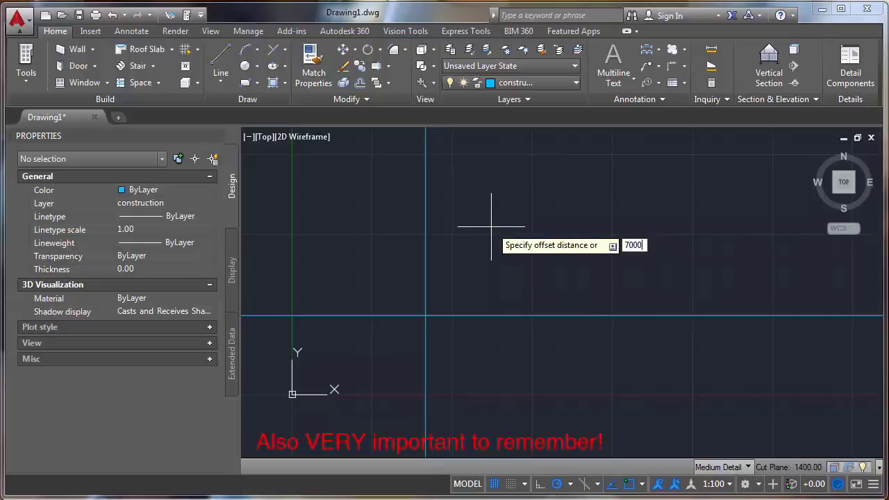
{"action": "key", "text": "Return"}
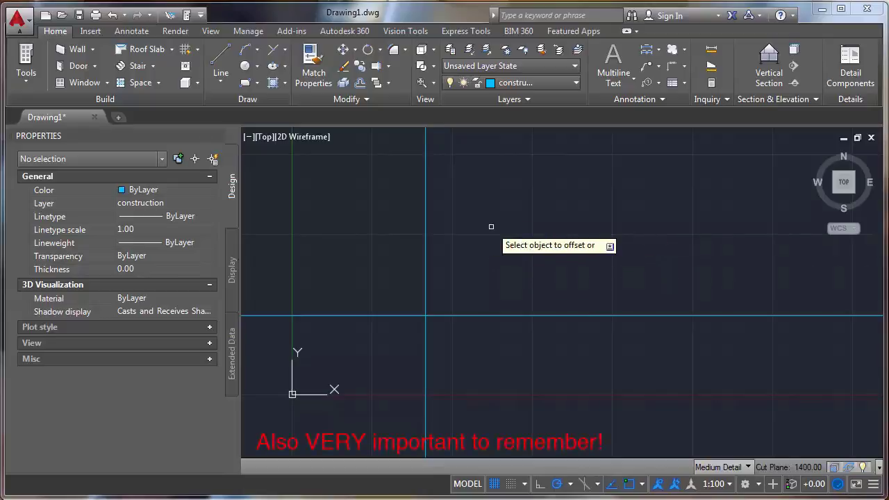
{"action": "left_click", "coordinate": [426, 239]}
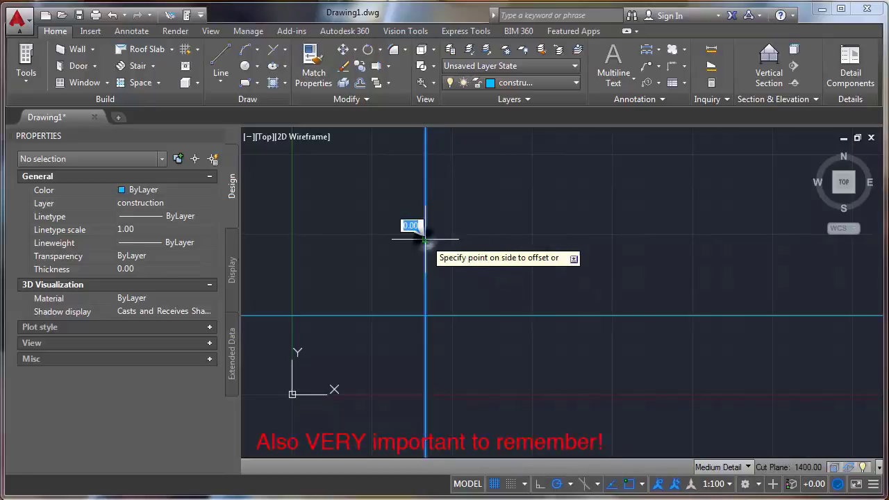
{"action": "left_click", "coordinate": [525, 248]}
{"action": "scroll", "coordinate": [446, 320], "scroll_direction": "up", "scroll_amount": 6}
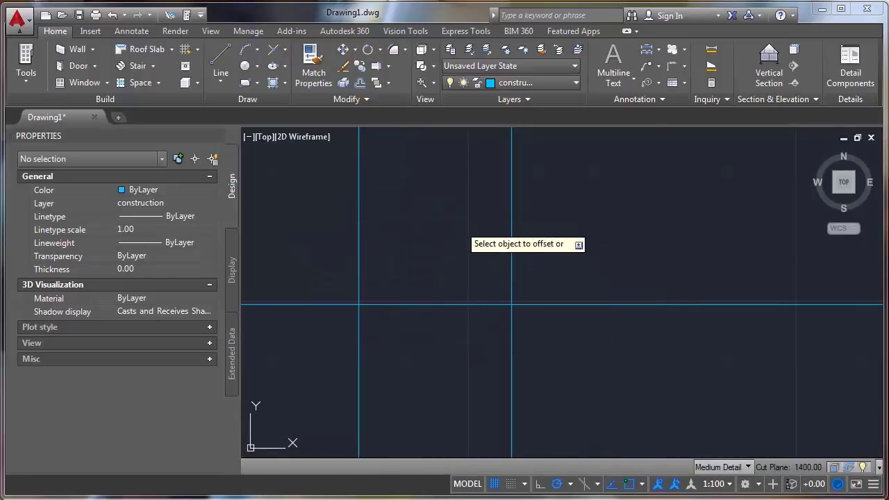
- Offset the horizontal construction line upward by 3000 and end the command
{"action": "key", "text": "Escape"}
{"action": "key", "text": "Return"}
{"action": "type", "text": "300"}
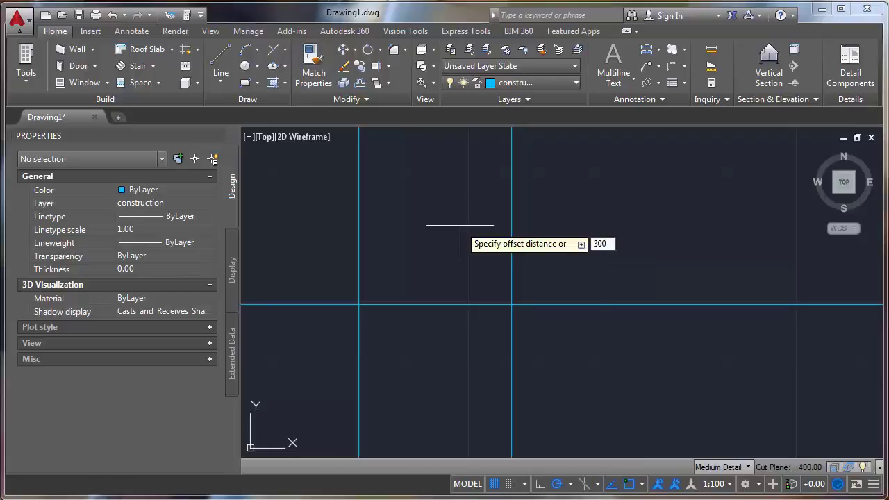
{"action": "key", "text": "Return"}
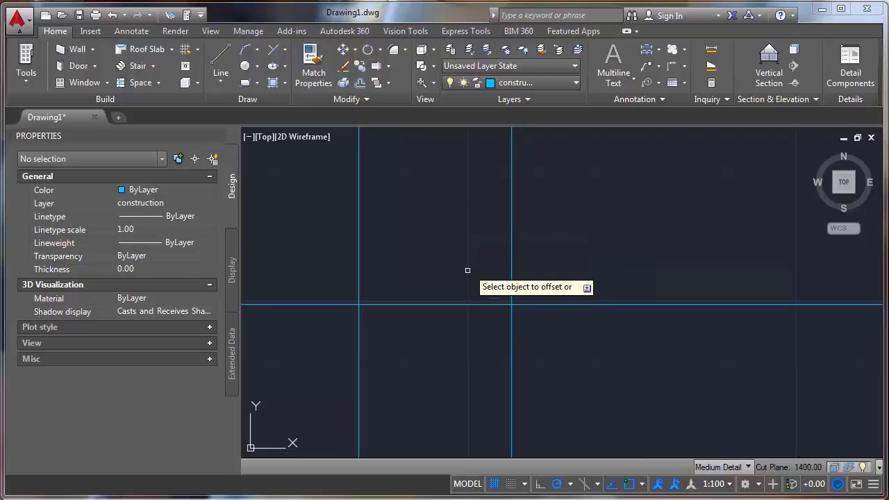
{"action": "left_click", "coordinate": [468, 304]}
{"action": "left_click", "coordinate": [462, 243]}
{"action": "key", "text": "Escape"}
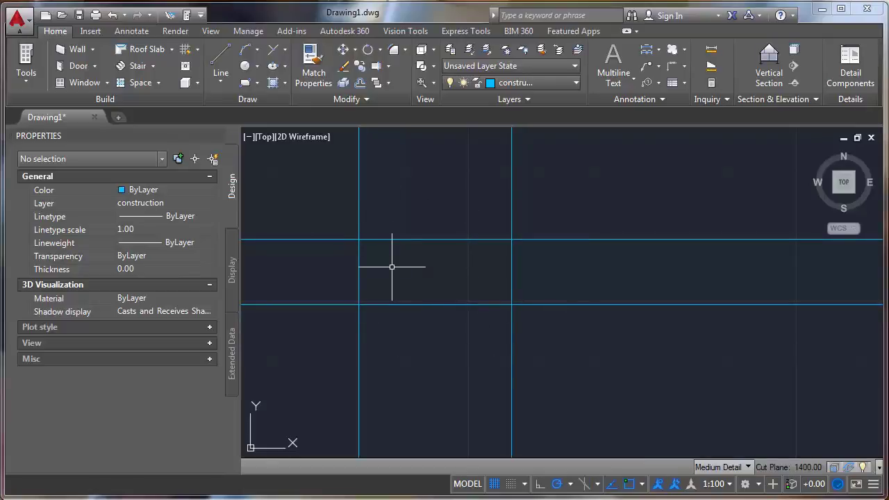
{"action": "mouse_move", "coordinate": [413, 272]}
{"action": "middle_mouse_down"}
{"action": "mouse_move", "coordinate": [473, 292]}
{"action": "mouse_move", "coordinate": [458, 307]}
{"action": "middle_mouse_up"}
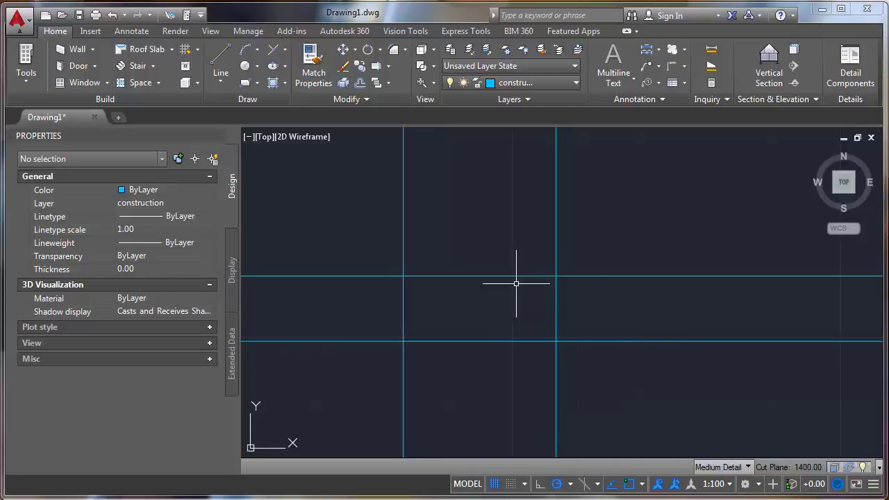
{"action": "mouse_move", "coordinate": [516, 284]}
{"action": "middle_mouse_down"}
{"action": "mouse_move", "coordinate": [524, 264]}
{"action": "mouse_move", "coordinate": [516, 269]}
{"action": "middle_mouse_up"}
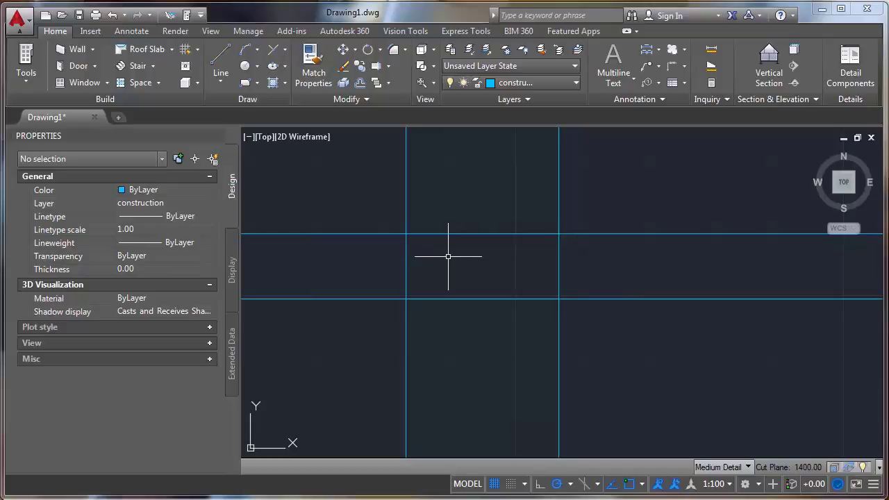
{"action": "left_click", "coordinate": [389, 65]}
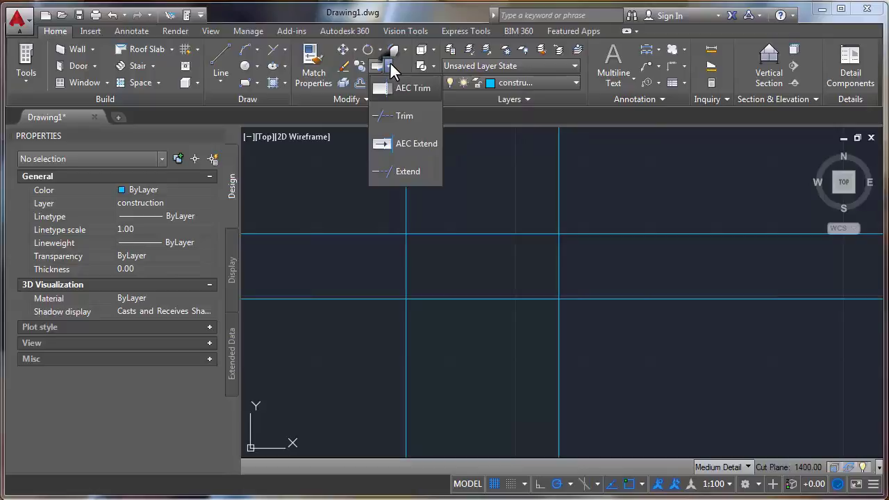
{"action": "left_click", "coordinate": [398, 120]}
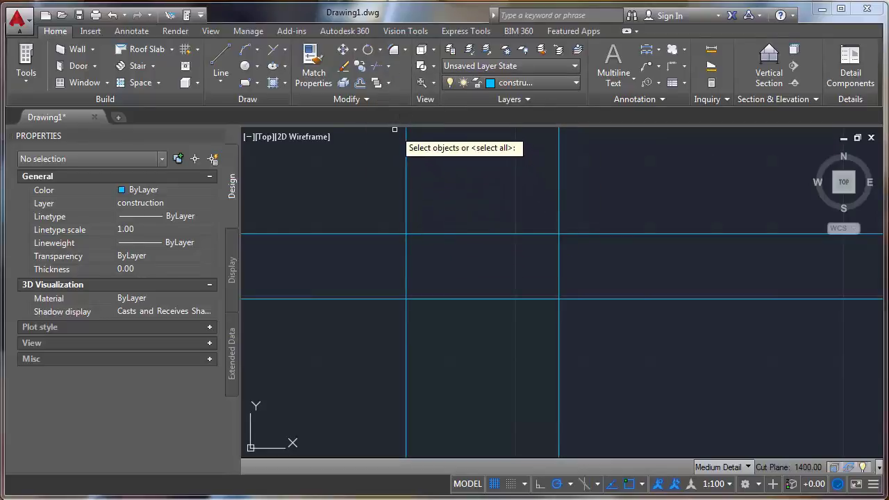
{"action": "left_click", "coordinate": [388, 66]}
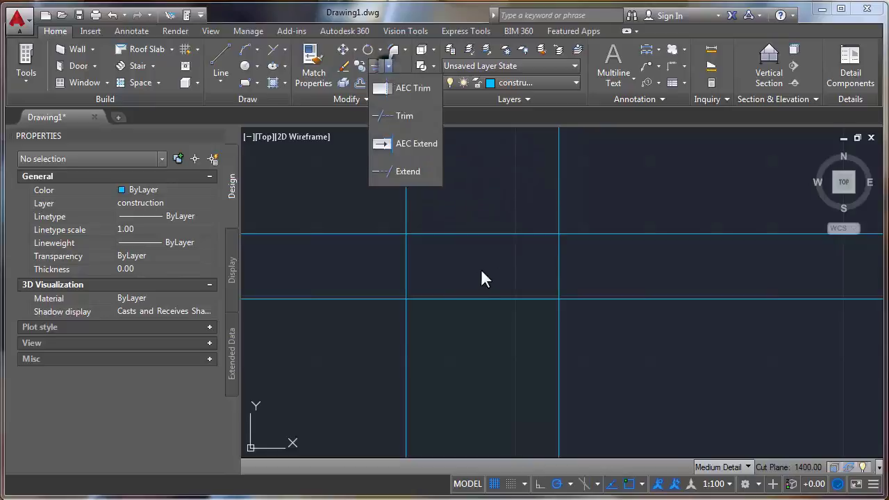
- Trim the upper horizontal line outside the two verticals and both verticals above it, using all objects as cutting edges
{"action": "type", "text": "t"}
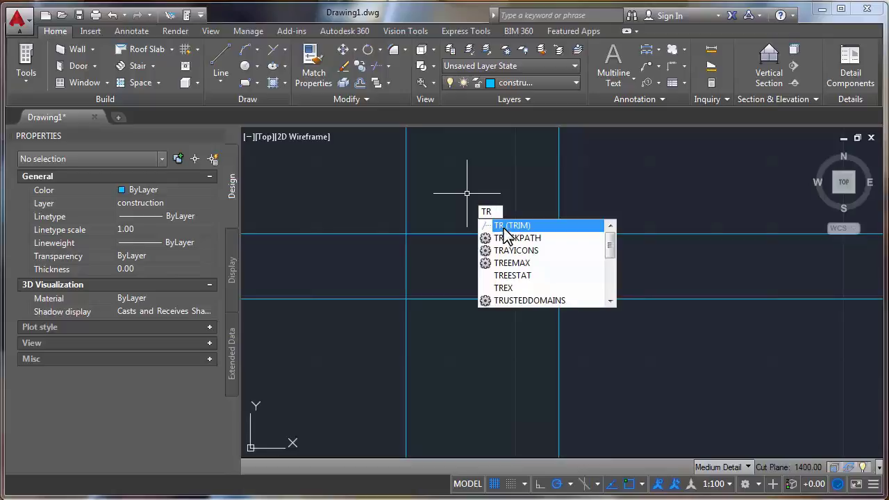
{"action": "key", "text": "Return"}
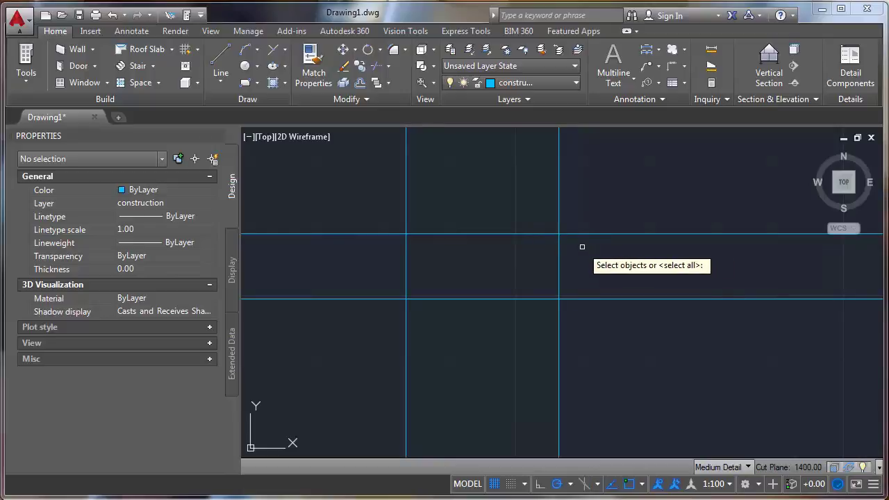
{"action": "key", "text": "Return"}
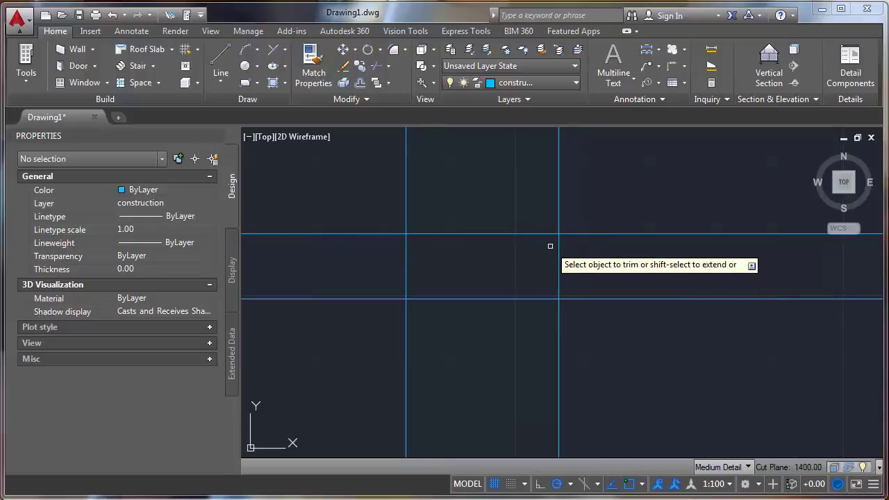
{"action": "left_click", "coordinate": [583, 234]}
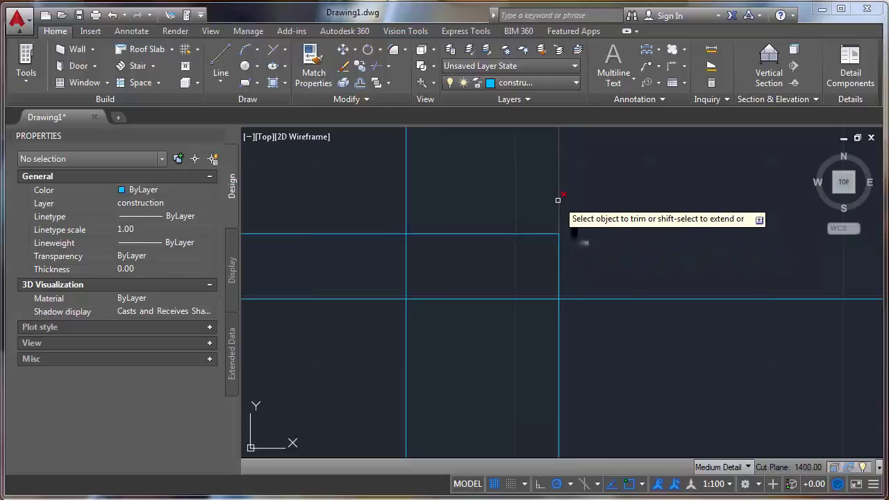
{"action": "left_click", "coordinate": [557, 200]}
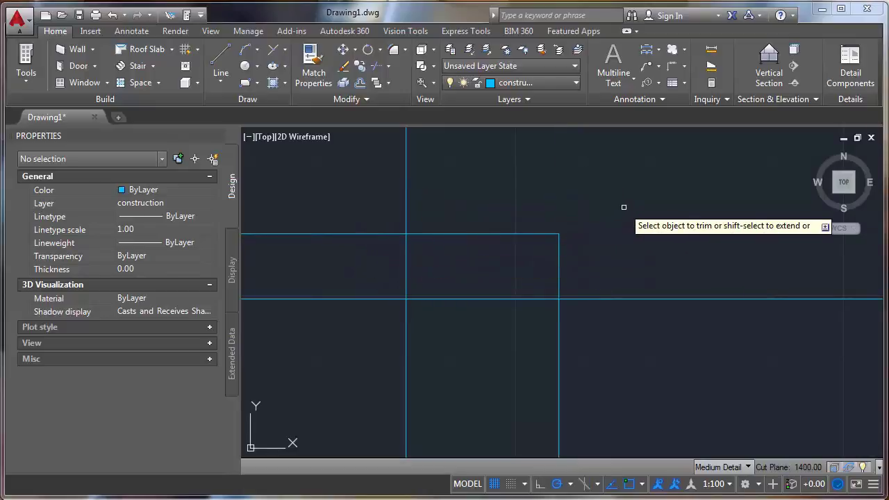
{"action": "left_click", "coordinate": [452, 199]}
{"action": "left_click", "coordinate": [377, 192]}
{"action": "left_click", "coordinate": [374, 277]}
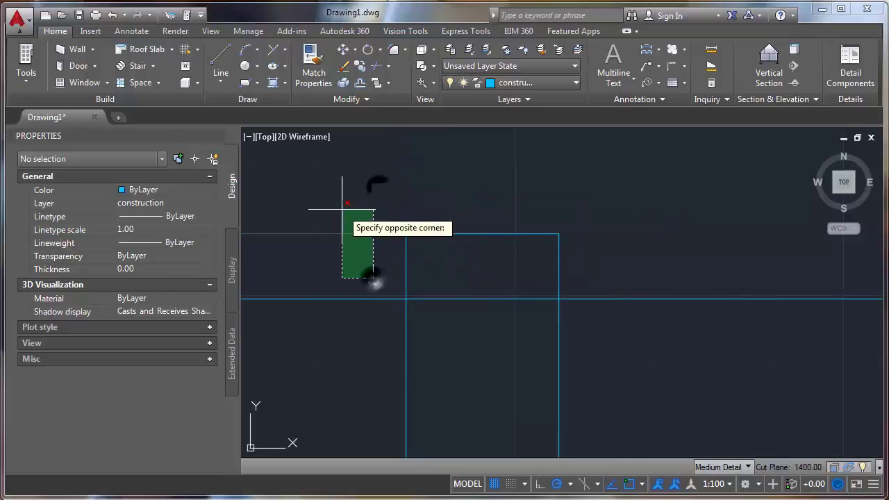
{"action": "left_click", "coordinate": [342, 208]}
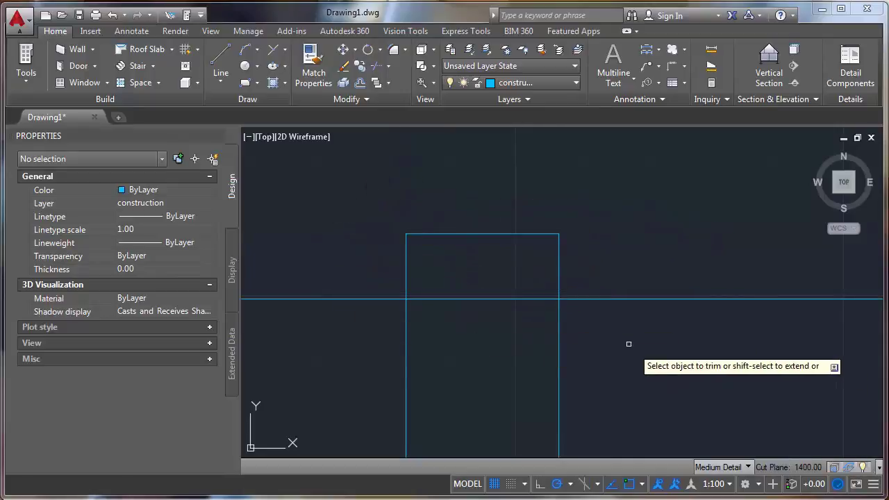
- Trim away the parts of both vertical lines below the lower horizontal line and end the command
{"action": "left_click", "coordinate": [629, 342]}
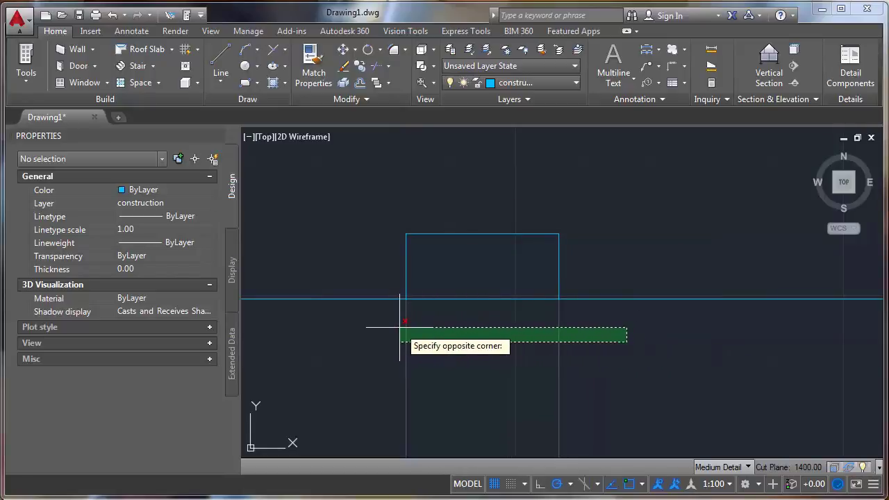
{"action": "left_click", "coordinate": [351, 321]}
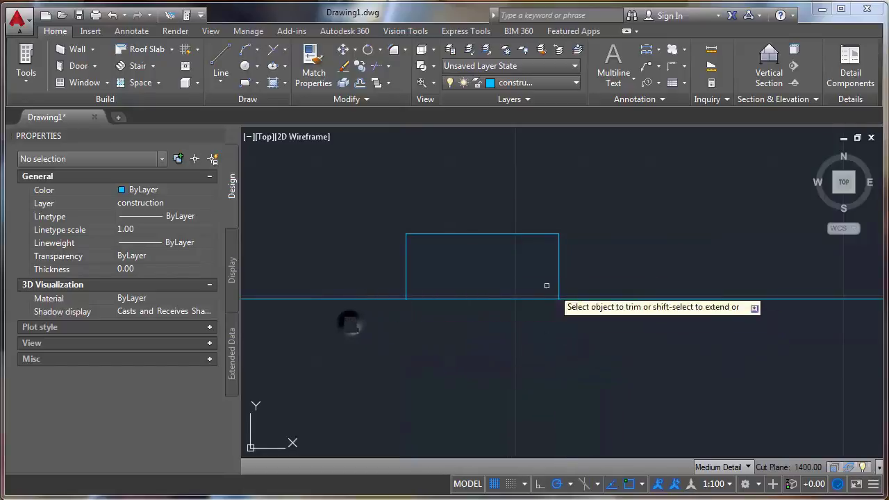
{"action": "key", "text": "Escape"}
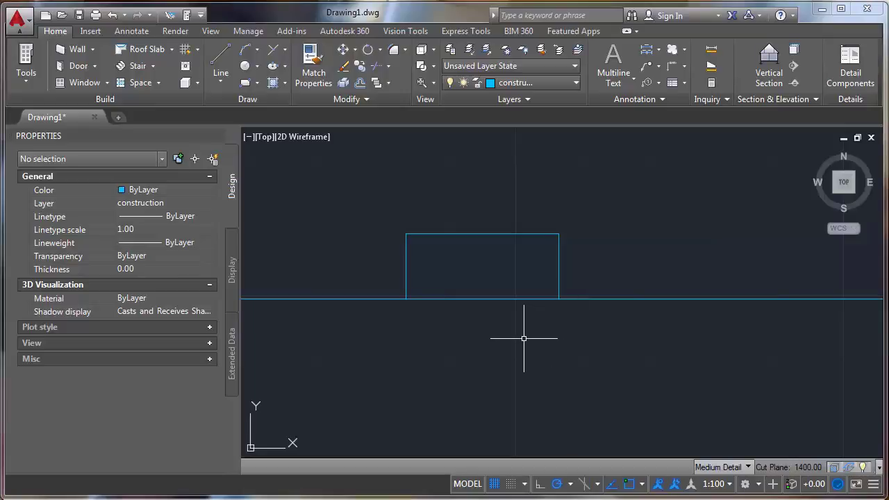
- Move the three trimmed lines forming the sides and top of the rectangle to the outline layer and deselect them
{"action": "left_click", "coordinate": [606, 271]}
{"action": "left_click", "coordinate": [362, 200]}
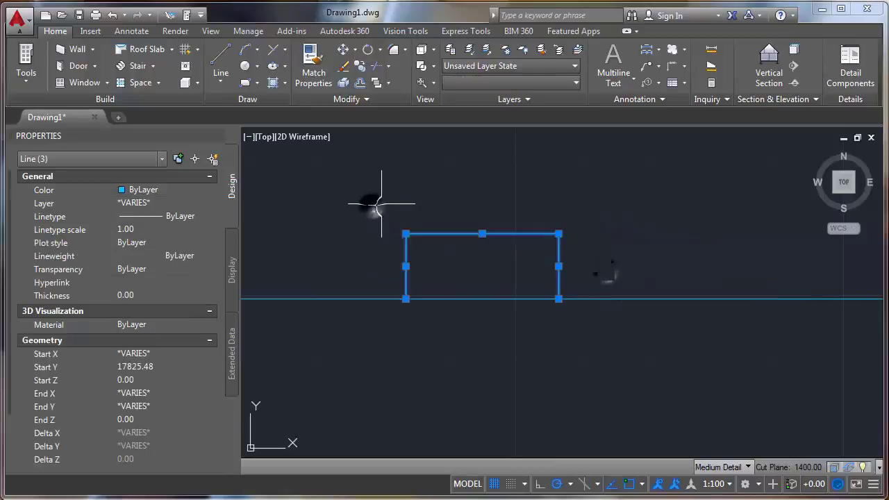
{"action": "left_click", "coordinate": [203, 202]}
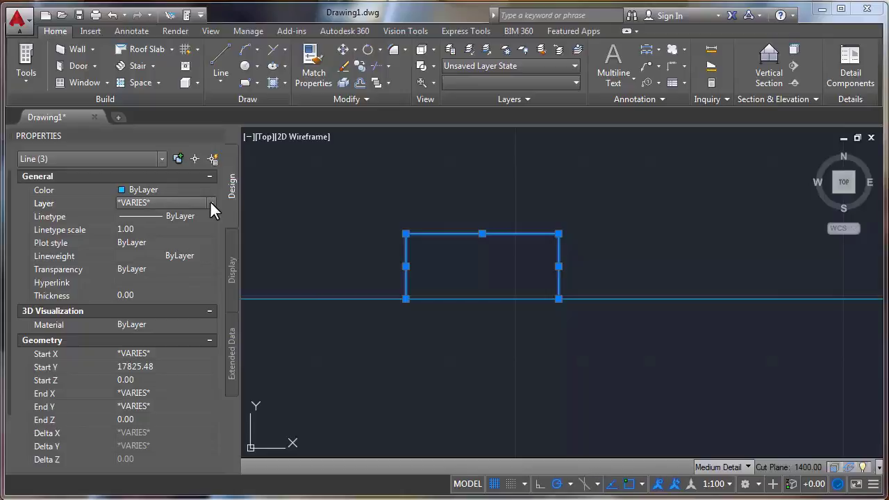
{"action": "left_click", "coordinate": [210, 203]}
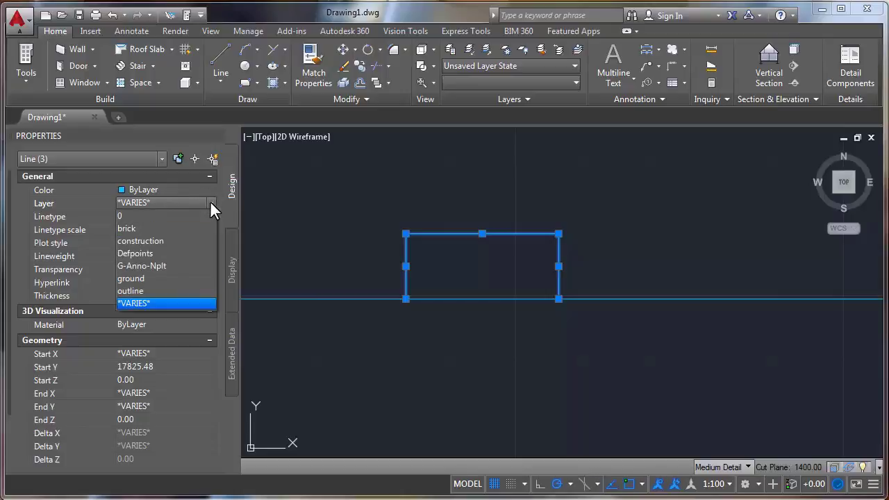
{"action": "left_click", "coordinate": [139, 286]}
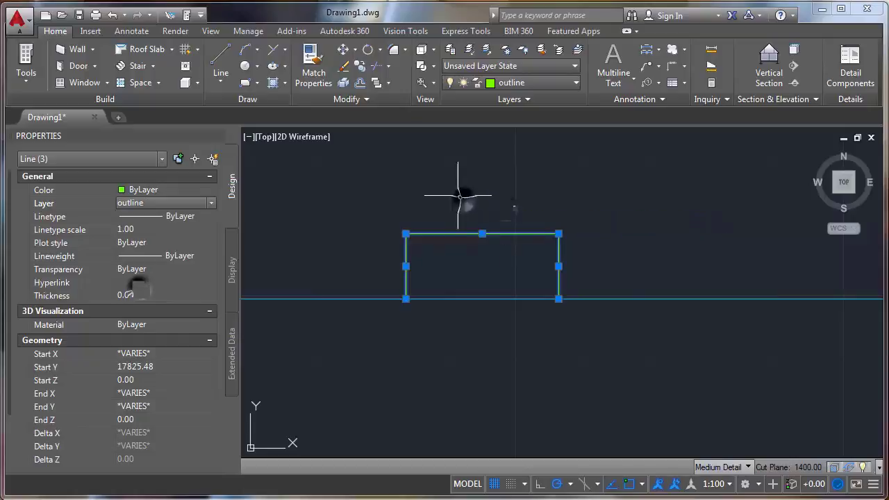
{"action": "key", "text": "Escape"}
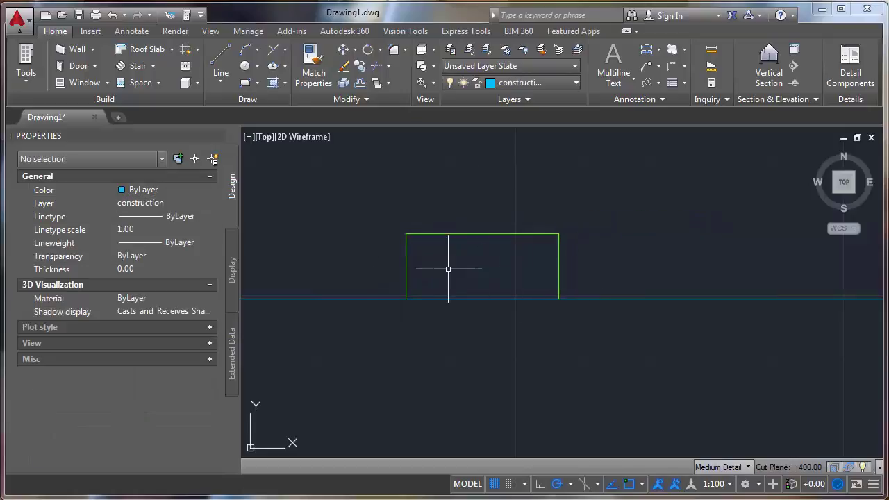
- Trim the lower horizontal line beyond both vertical sides so it closes the rectangle, and end the command
{"action": "scroll", "coordinate": [448, 269], "scroll_direction": "up", "scroll_amount": 4}
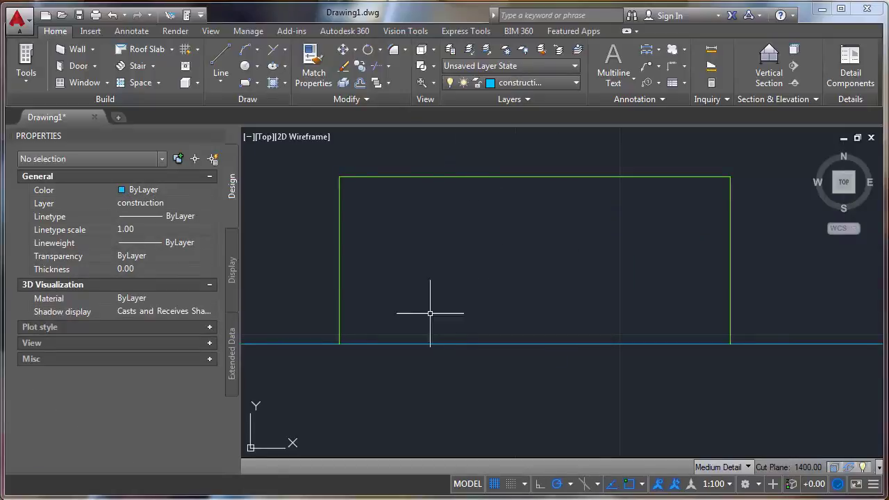
{"action": "scroll", "coordinate": [428, 321], "scroll_direction": "down", "scroll_amount": 2}
{"action": "scroll", "coordinate": [420, 325], "scroll_direction": "up", "scroll_amount": 2}
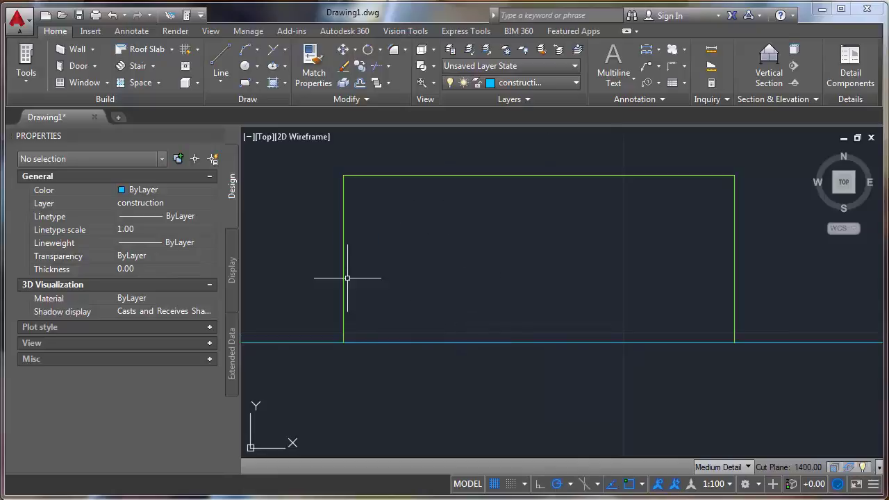
{"action": "scroll", "coordinate": [405, 197], "scroll_direction": "down", "scroll_amount": 2}
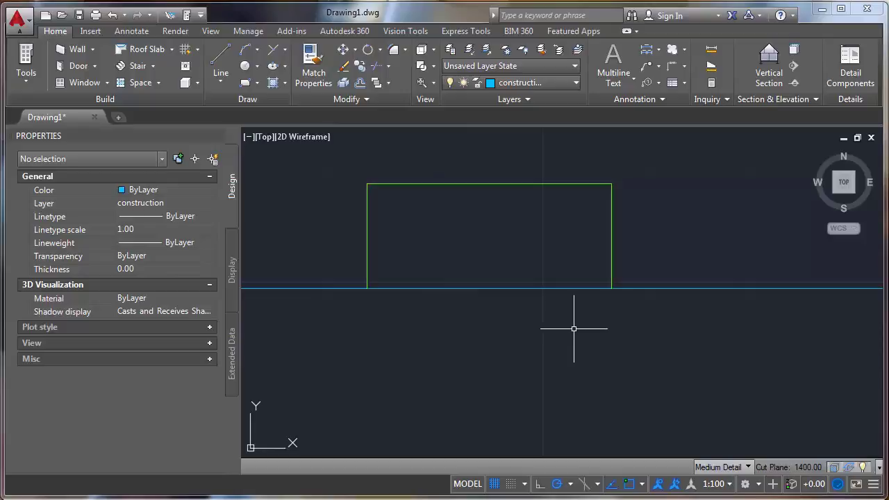
{"action": "key", "text": "Return"}
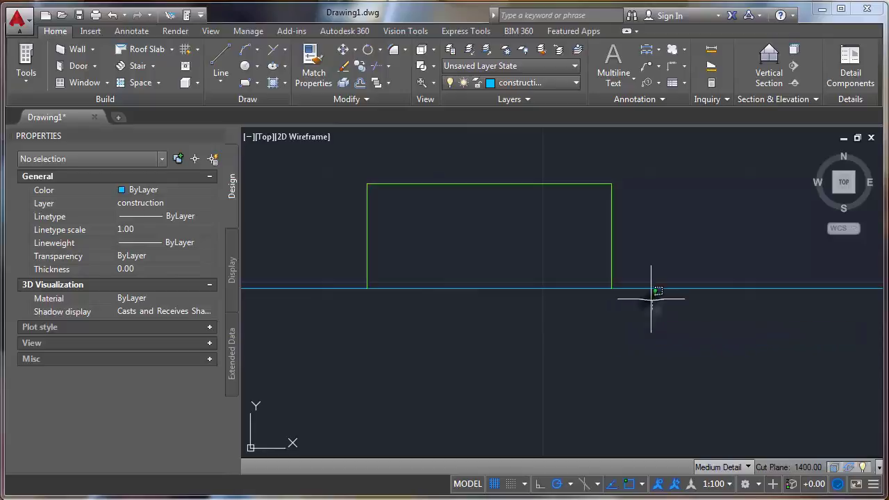
{"action": "key", "text": "Return"}
{"action": "left_click", "coordinate": [655, 288]}
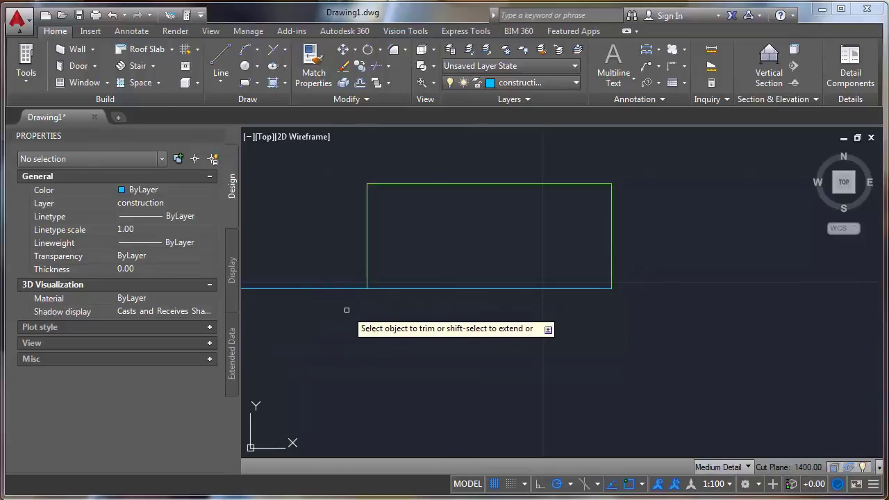
{"action": "left_click", "coordinate": [348, 308]}
{"action": "left_click", "coordinate": [302, 250]}
{"action": "key", "text": "Return"}
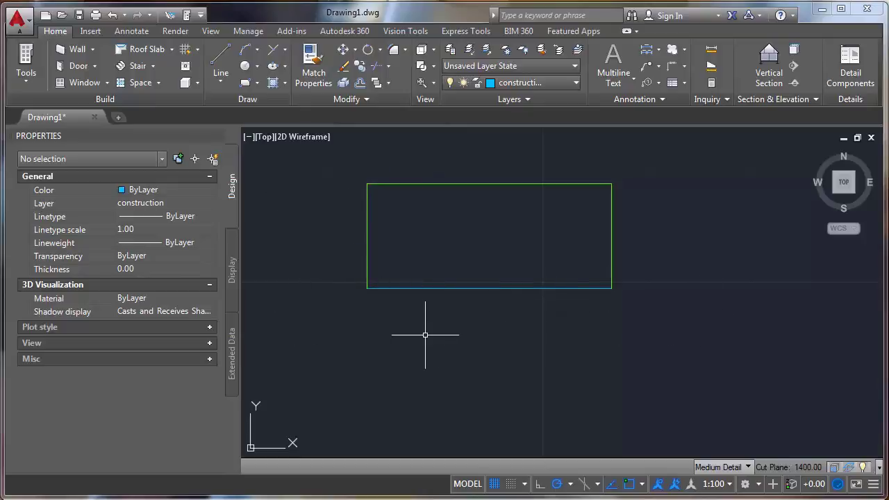
- Assign the rectangle's base line to the brick layer and clear the selection
{"action": "scroll", "coordinate": [427, 308], "scroll_direction": "up", "scroll_amount": 2}
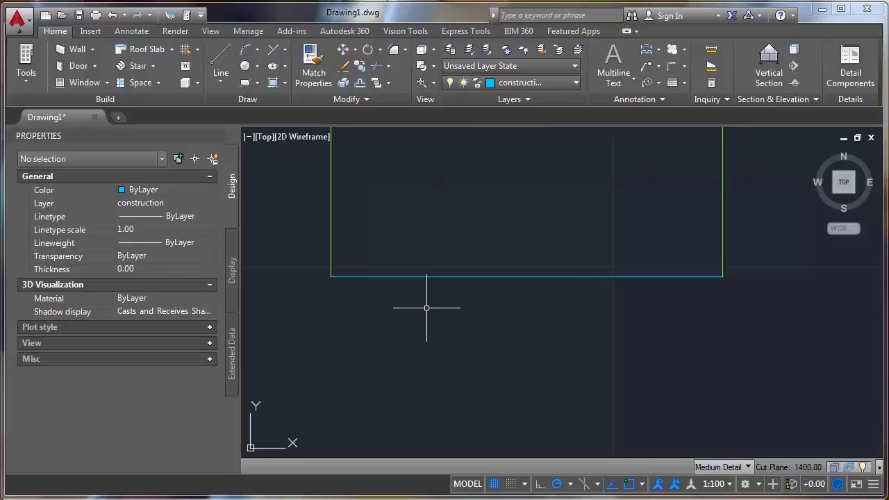
{"action": "middle_click_drag", "start_coordinate": [427, 307], "coordinate": [432, 387]}
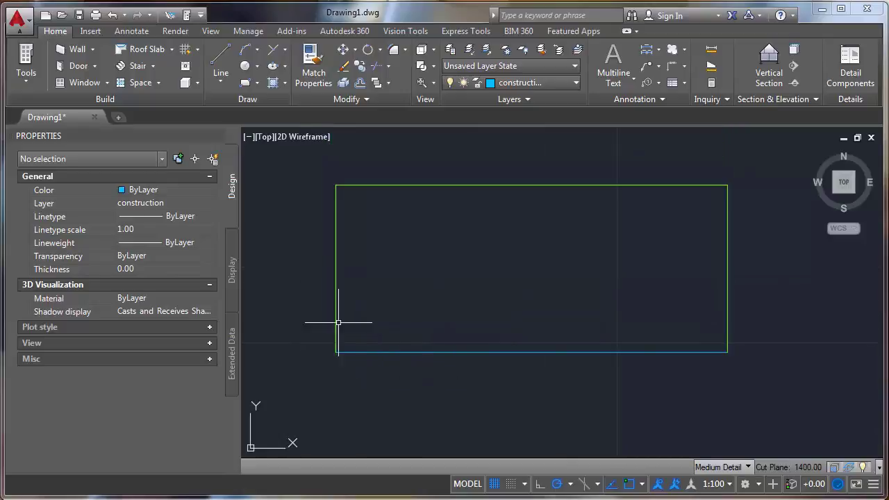
{"action": "left_click", "coordinate": [361, 353]}
{"action": "left_click", "coordinate": [194, 201]}
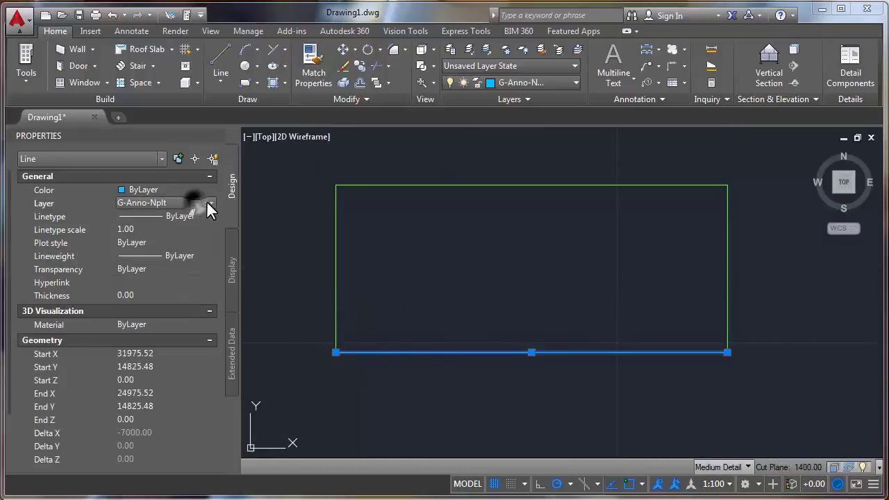
{"action": "left_click", "coordinate": [210, 203]}
{"action": "left_click", "coordinate": [166, 227]}
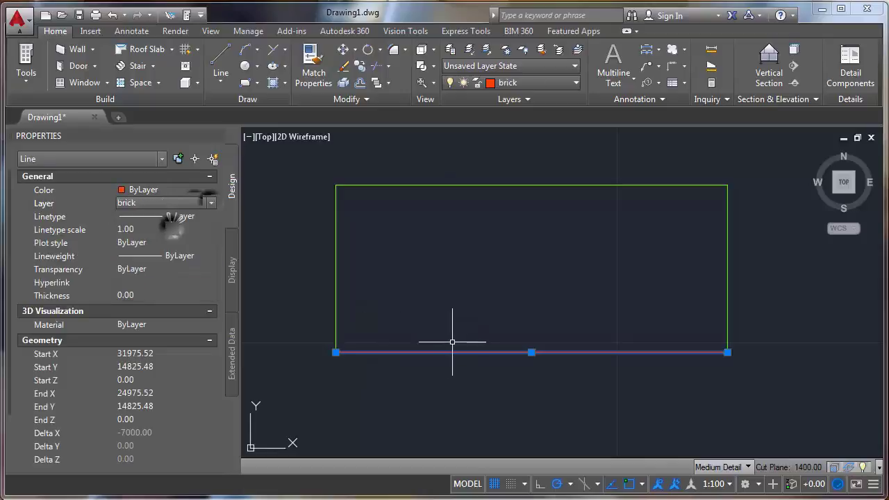
{"action": "key", "text": "Escape"}
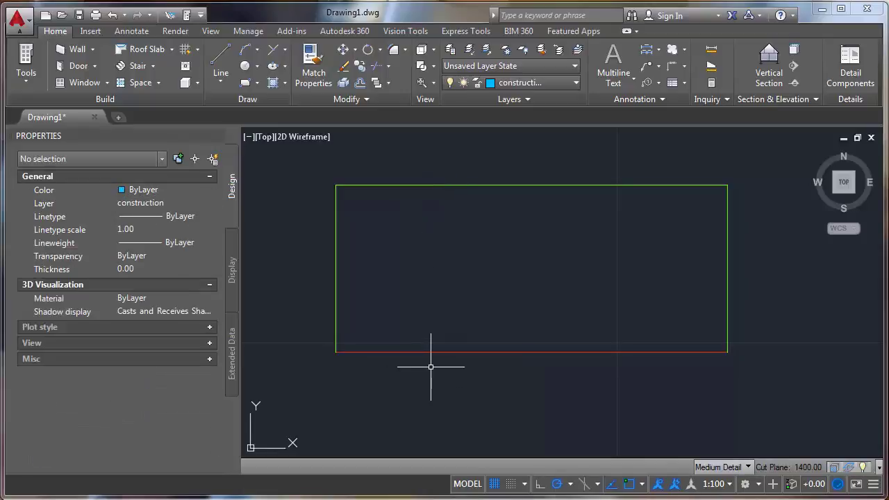
- Offset the rectangle's base line upward by 76 to create the top edge of the first brick course
{"action": "middle_click_drag", "start_coordinate": [438, 367], "coordinate": [446, 335]}
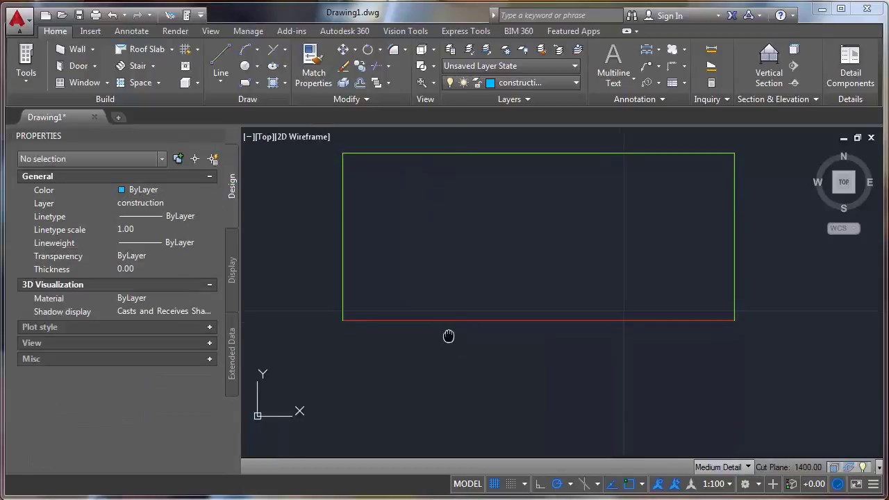
{"action": "scroll", "coordinate": [452, 347], "scroll_direction": "up", "scroll_amount": 2}
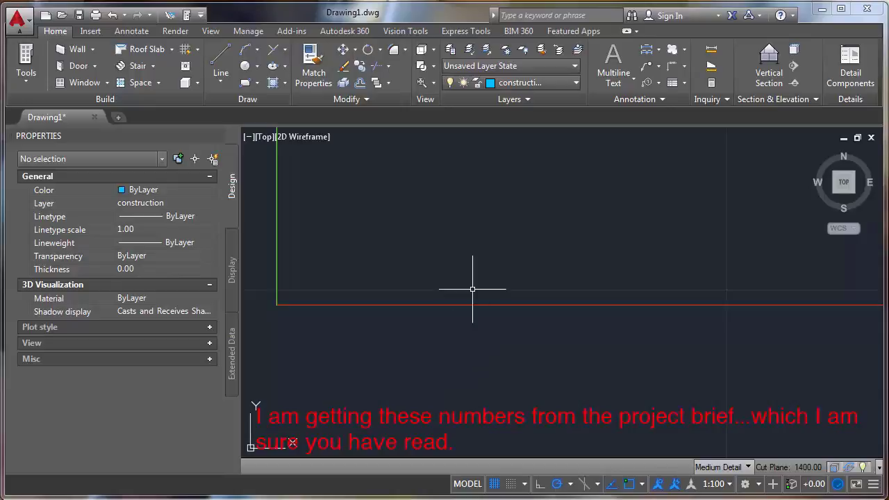
{"action": "left_click", "coordinate": [360, 83]}
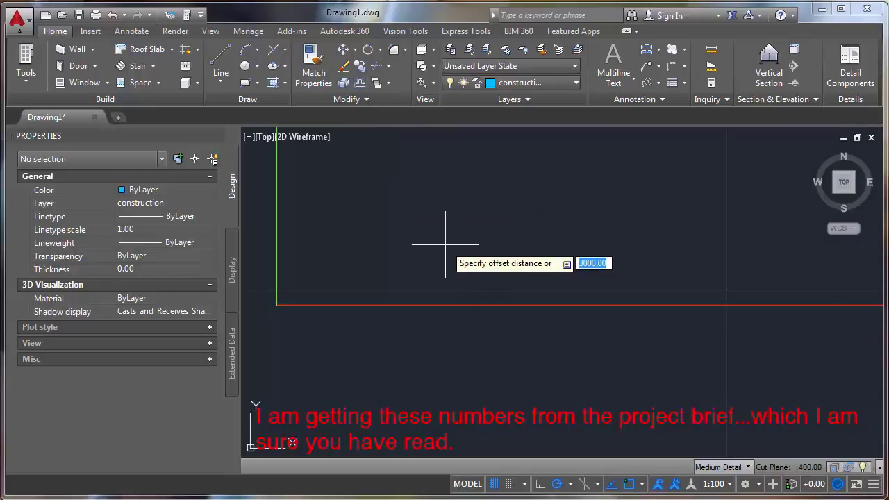
{"action": "type", "text": "75"}
{"action": "key", "text": "Return"}
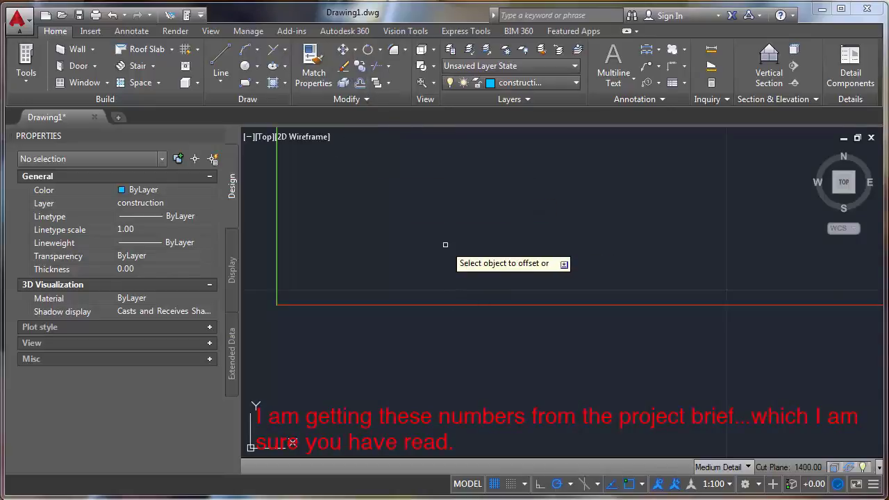
{"action": "left_click", "coordinate": [415, 304]}
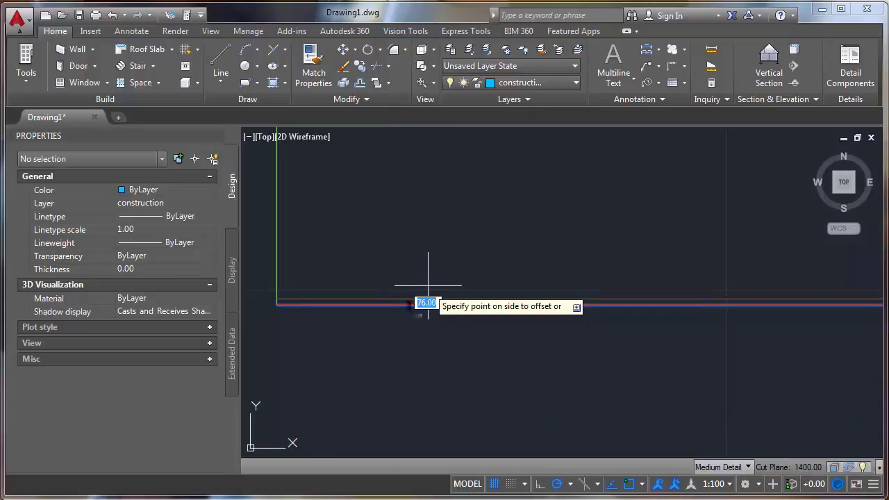
{"action": "left_click", "coordinate": [428, 285]}
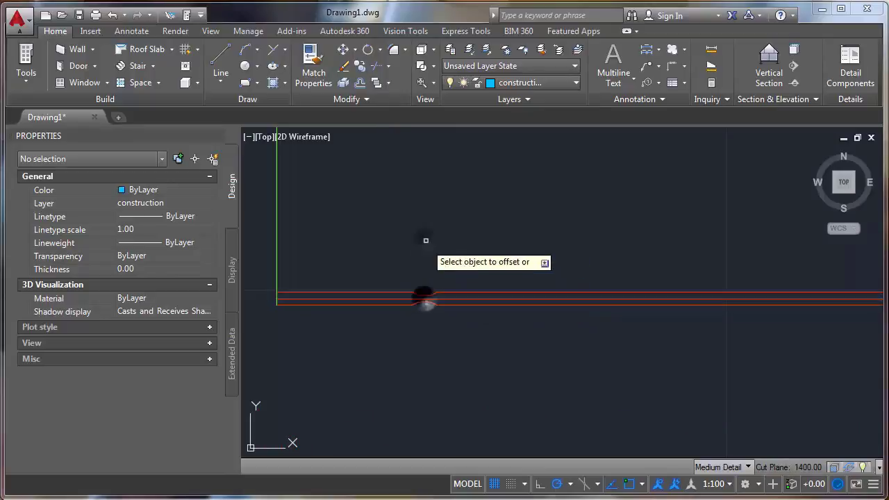
- Repeat the 76 offset upward from each newest brick line to stack five more lines above the first course
{"action": "left_click", "coordinate": [419, 292]}
{"action": "left_click", "coordinate": [422, 245]}
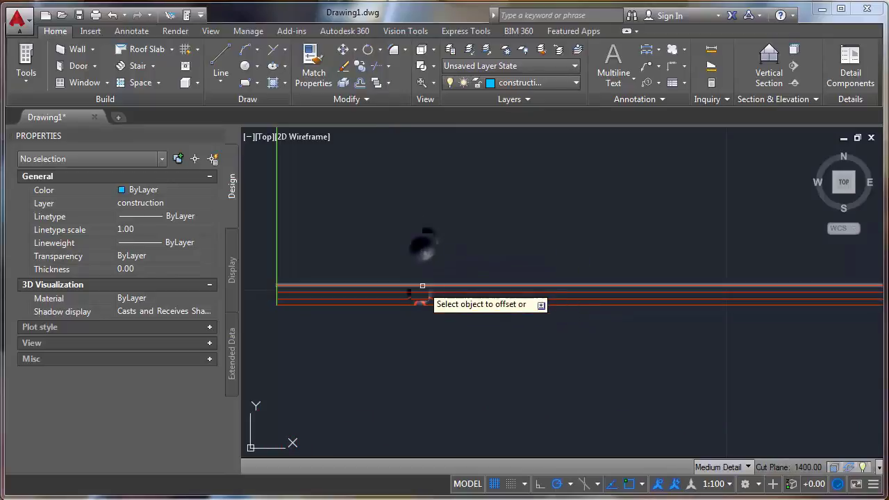
{"action": "left_click", "coordinate": [423, 285]}
{"action": "left_click", "coordinate": [420, 252]}
{"action": "left_click", "coordinate": [424, 278]}
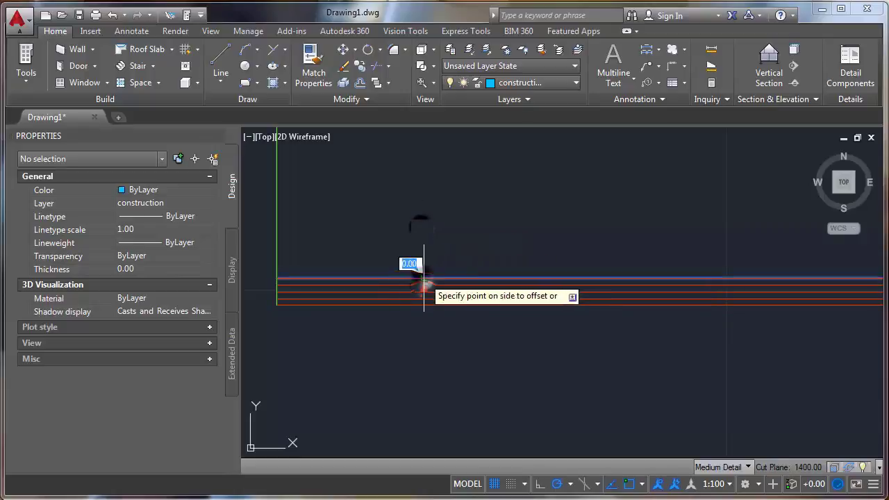
{"action": "left_click", "coordinate": [423, 259]}
{"action": "left_click", "coordinate": [423, 272]}
{"action": "left_click", "coordinate": [428, 249]}
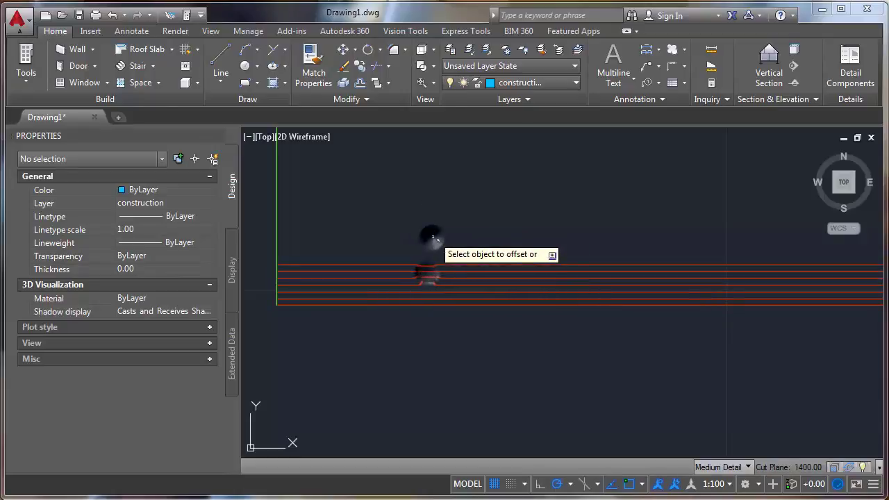
- Erase the five upper brick lines, keeping only the base line and the first offset line
{"action": "scroll", "coordinate": [446, 264], "scroll_direction": "down", "scroll_amount": 5}
{"action": "scroll", "coordinate": [513, 274], "scroll_direction": "up", "scroll_amount": 7}
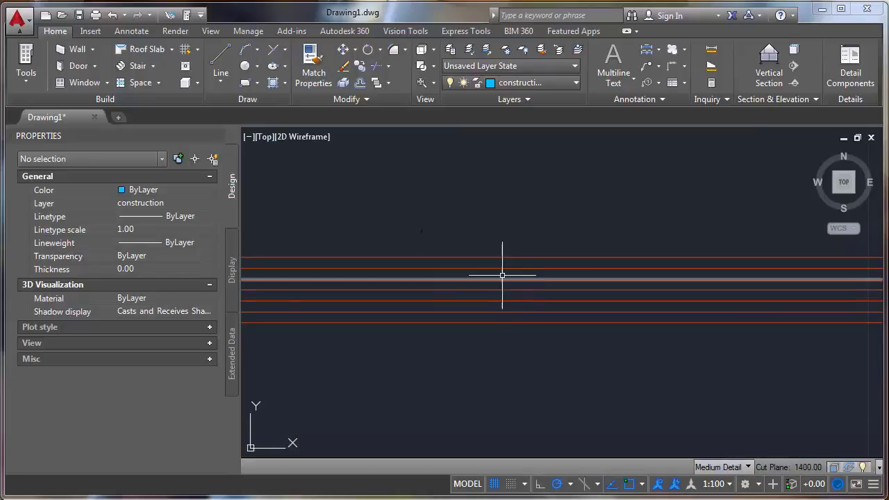
{"action": "scroll", "coordinate": [417, 278], "scroll_direction": "down", "scroll_amount": 4}
{"action": "scroll", "coordinate": [395, 272], "scroll_direction": "up", "scroll_amount": 8}
{"action": "scroll", "coordinate": [394, 272], "scroll_direction": "down", "scroll_amount": 3}
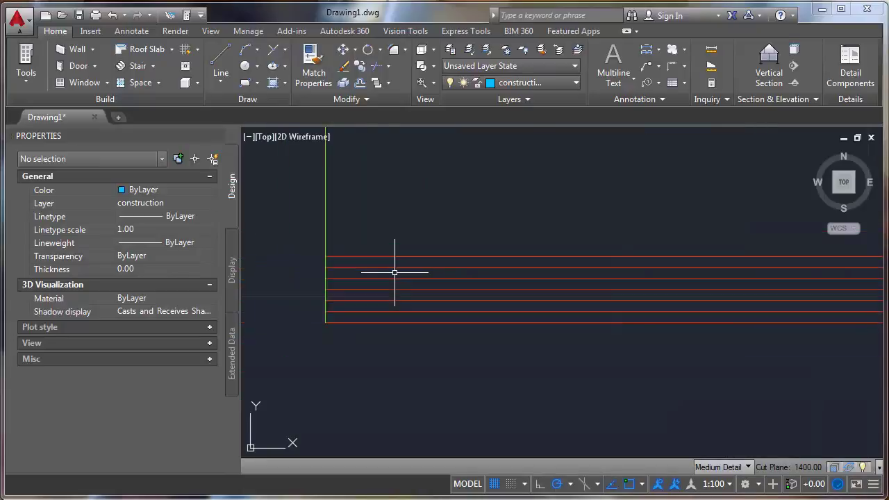
{"action": "scroll", "coordinate": [395, 272], "scroll_direction": "up", "scroll_amount": 4}
{"action": "scroll", "coordinate": [395, 272], "scroll_direction": "down", "scroll_amount": 4}
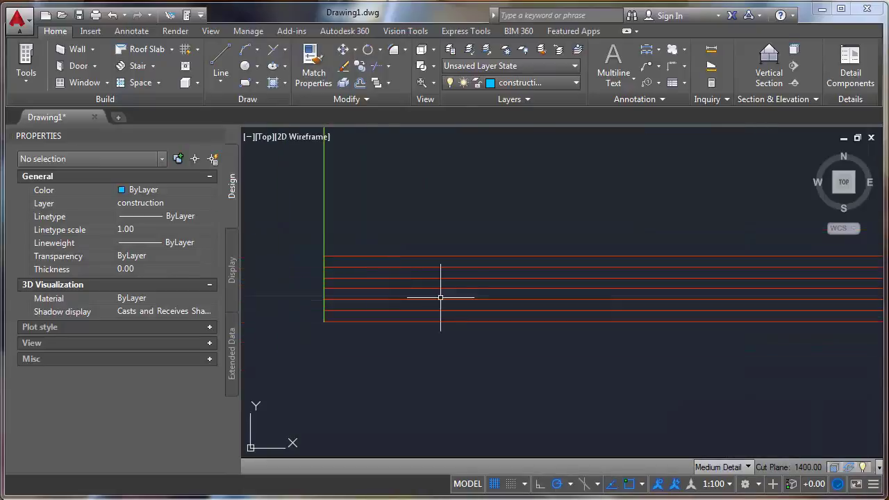
{"action": "mouse_move", "coordinate": [417, 287]}
{"action": "scroll", "coordinate": [412, 303], "scroll_direction": "up", "scroll_amount": 2}
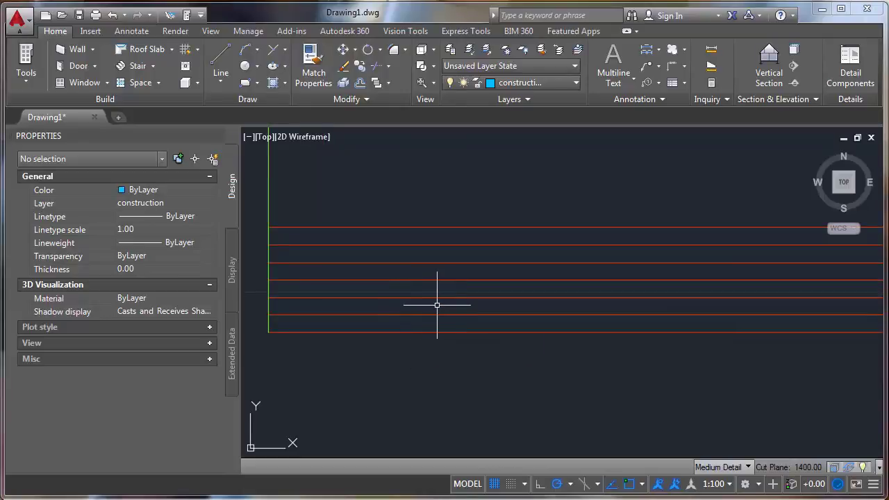
{"action": "left_click", "coordinate": [437, 305]}
{"action": "left_click", "coordinate": [384, 201]}
{"action": "type", "text": "e"}
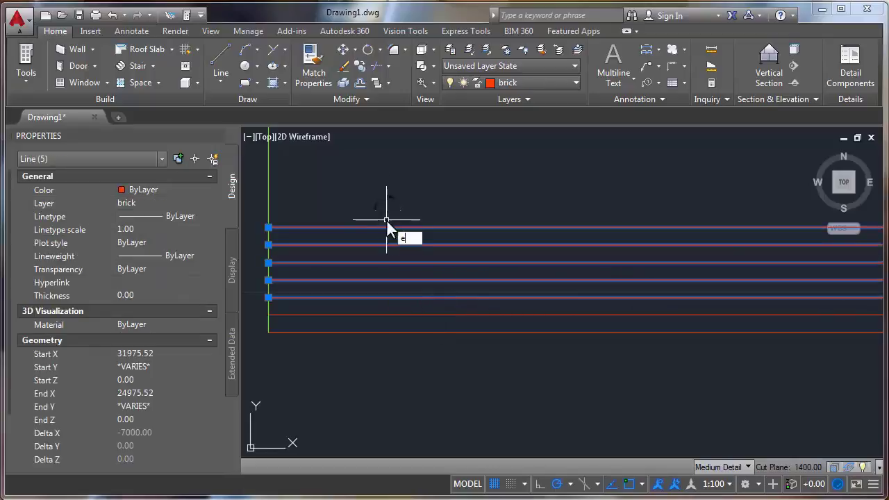
{"action": "key", "text": "Return"}
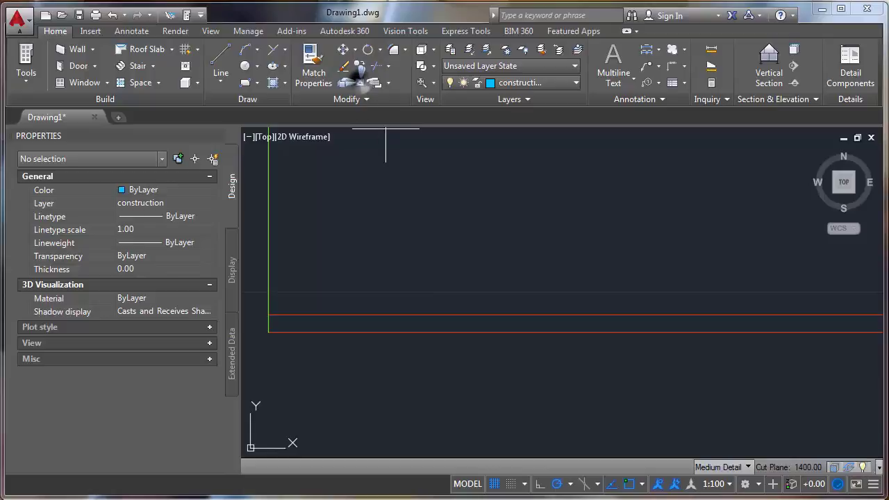
- Offset the first course's top line upward by 10 to form the mortar joint, and end the command
{"action": "left_click", "coordinate": [360, 83]}
{"action": "type", "text": "300"}
{"action": "key", "text": "Return"}
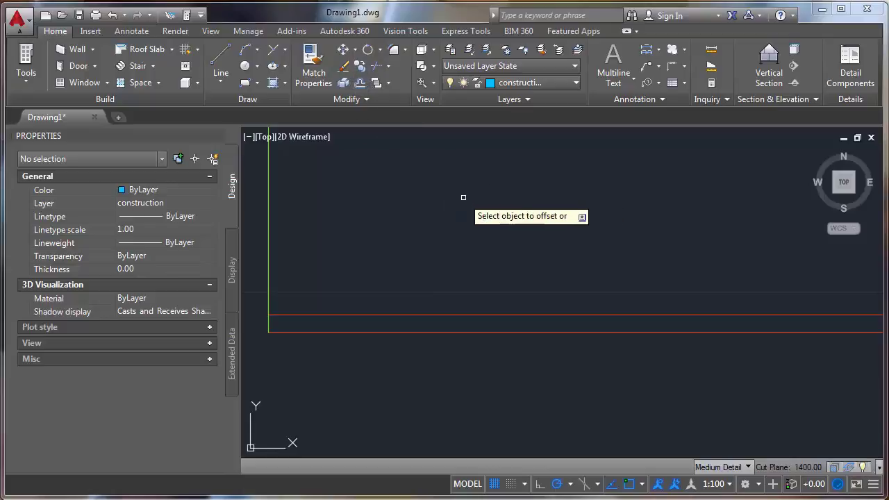
{"action": "left_click", "coordinate": [481, 314]}
{"action": "left_click", "coordinate": [481, 277]}
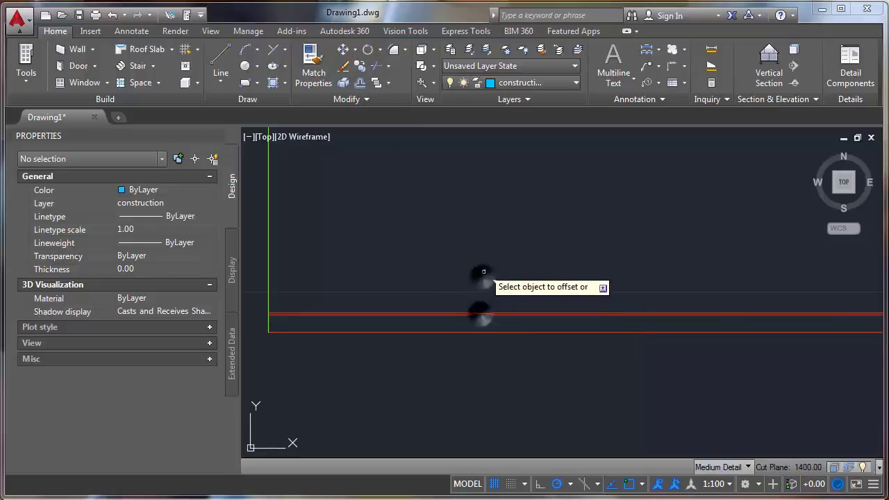
{"action": "scroll", "coordinate": [404, 300], "scroll_direction": "up", "scroll_amount": 4}
{"action": "key", "text": "Escape"}
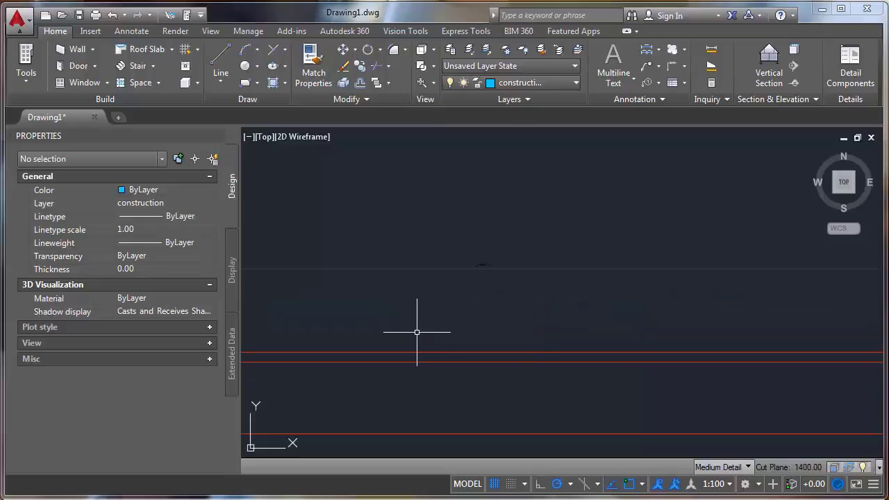
- Offset the mortar joint's upper line upward by one brick height to form a second course, and end the command
{"action": "key", "text": "Return"}
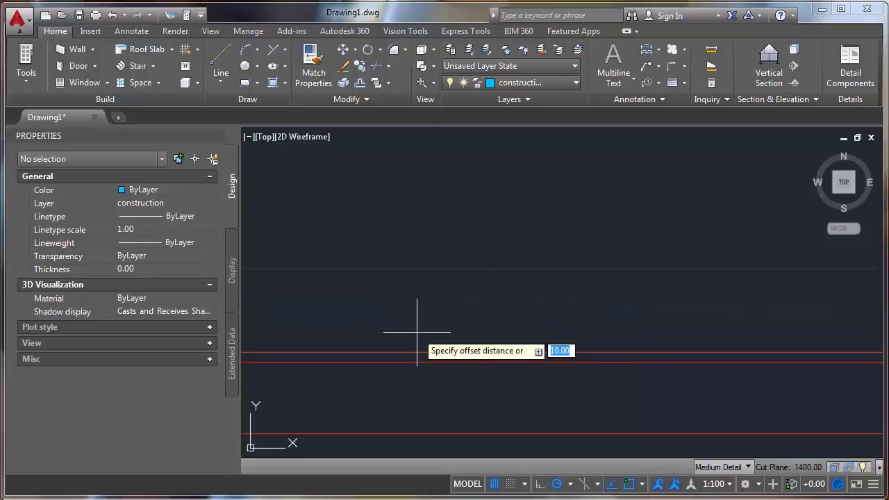
{"action": "type", "text": "1"}
{"action": "key", "text": "Return"}
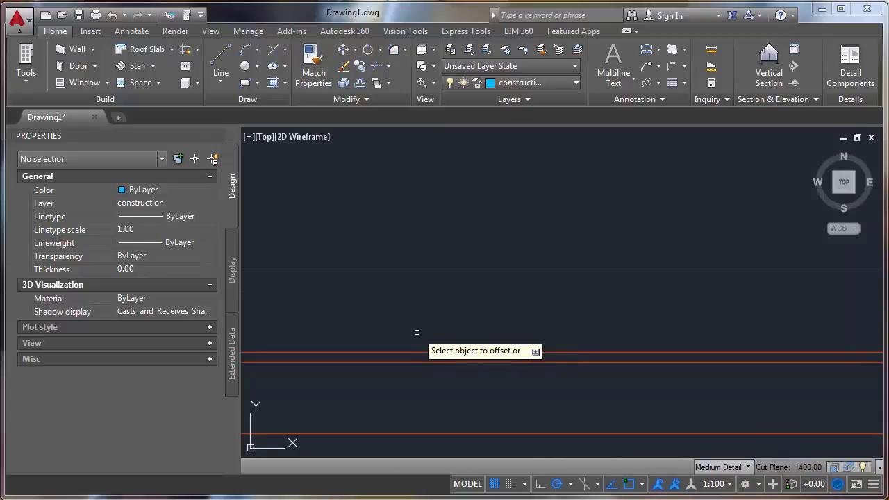
{"action": "left_click", "coordinate": [417, 352]}
{"action": "left_click", "coordinate": [417, 308]}
{"action": "scroll", "coordinate": [462, 307], "scroll_direction": "down", "scroll_amount": 2}
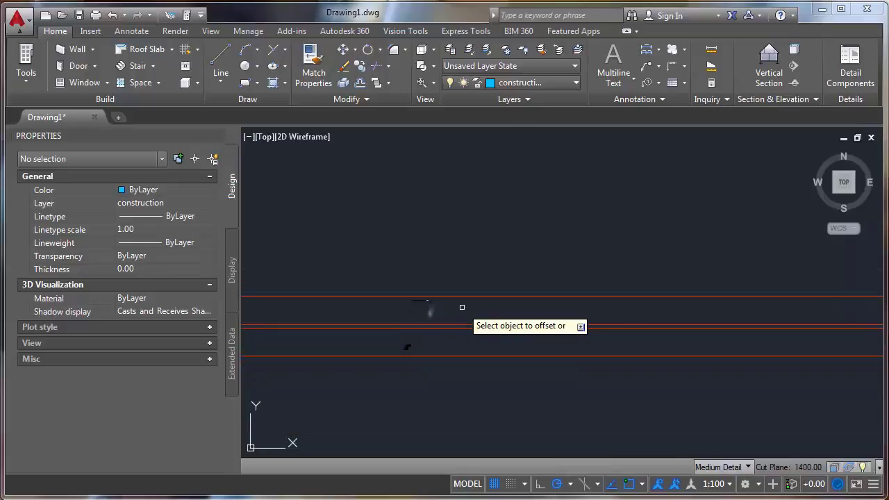
{"action": "key", "text": "Return"}
- Delete the topmost brick line, keeping the mortar joint's pair of lines
{"action": "middle_click_drag", "start_coordinate": [456, 348], "coordinate": [660, 331]}
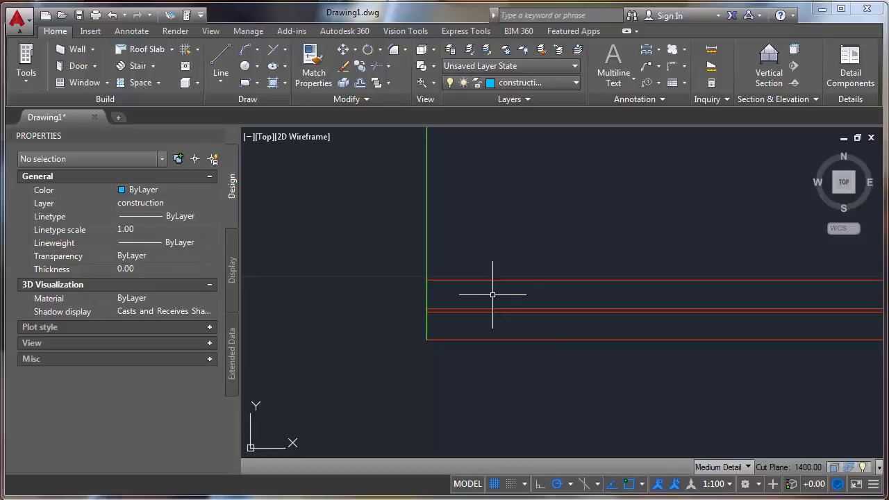
{"action": "left_click", "coordinate": [493, 295]}
{"action": "left_click", "coordinate": [466, 259]}
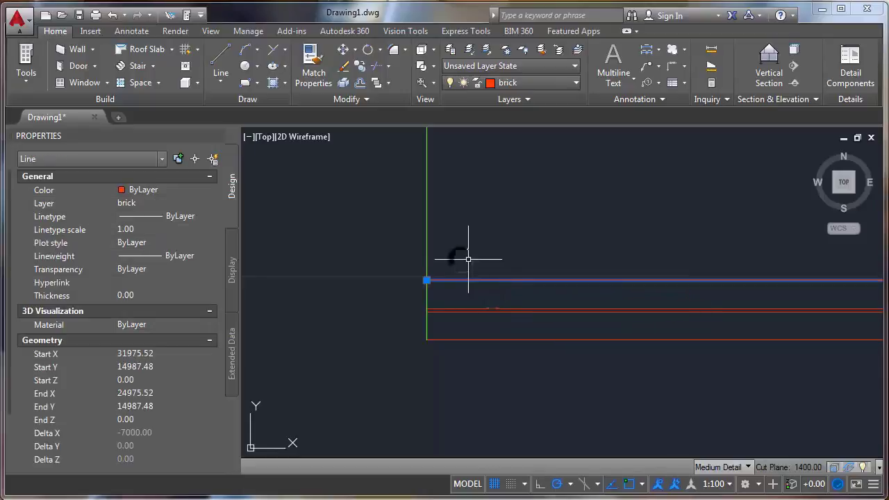
{"action": "key", "text": "Delete"}
- Copy the mortar joint's two lines upward four times, using the base line's left endpoint as base point and stacking each copy on the previous joint
{"action": "scroll", "coordinate": [458, 285], "scroll_direction": "up", "scroll_amount": 4}
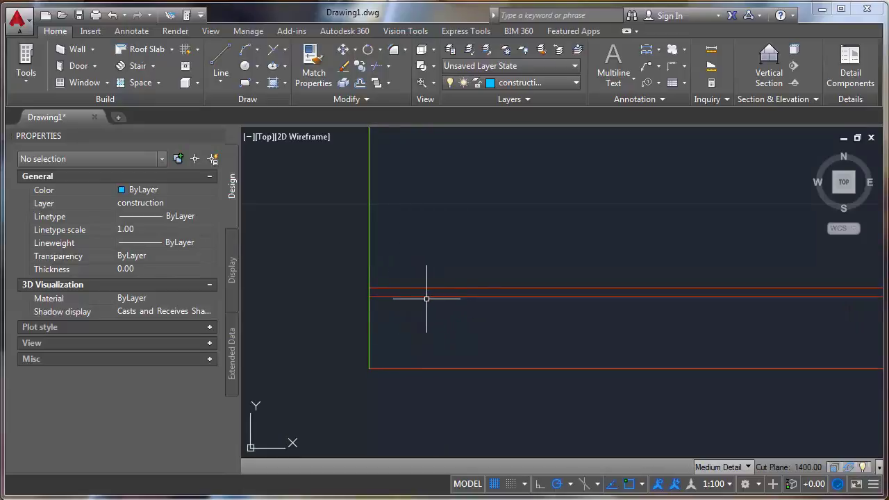
{"action": "left_click", "coordinate": [493, 331]}
{"action": "left_click", "coordinate": [439, 259]}
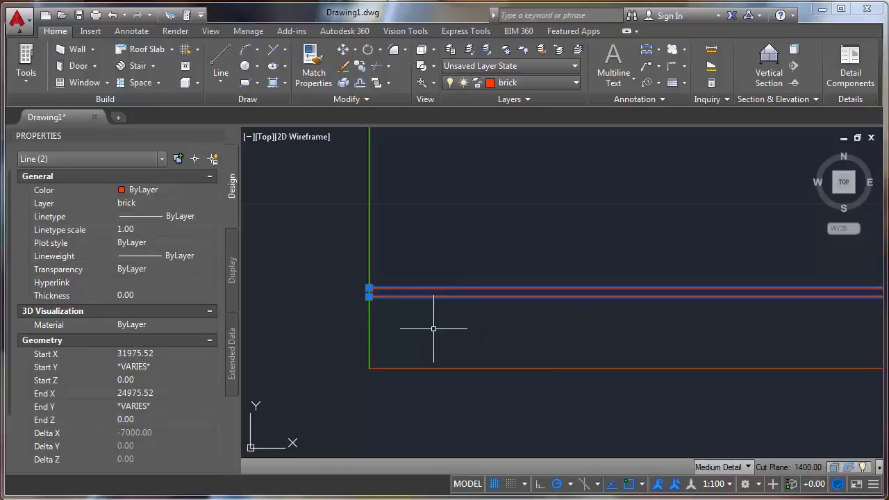
{"action": "left_click", "coordinate": [361, 70]}
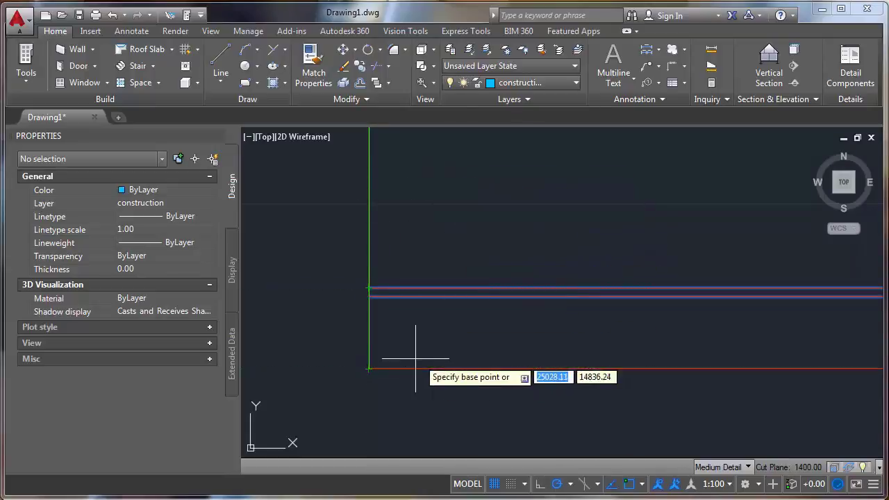
{"action": "left_click", "coordinate": [369, 368]}
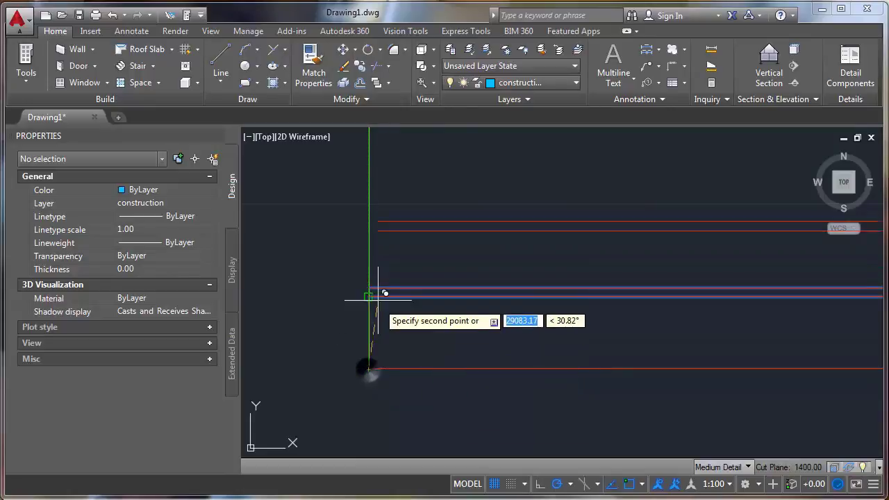
{"action": "middle_click_drag", "start_coordinate": [418, 287], "coordinate": [416, 352]}
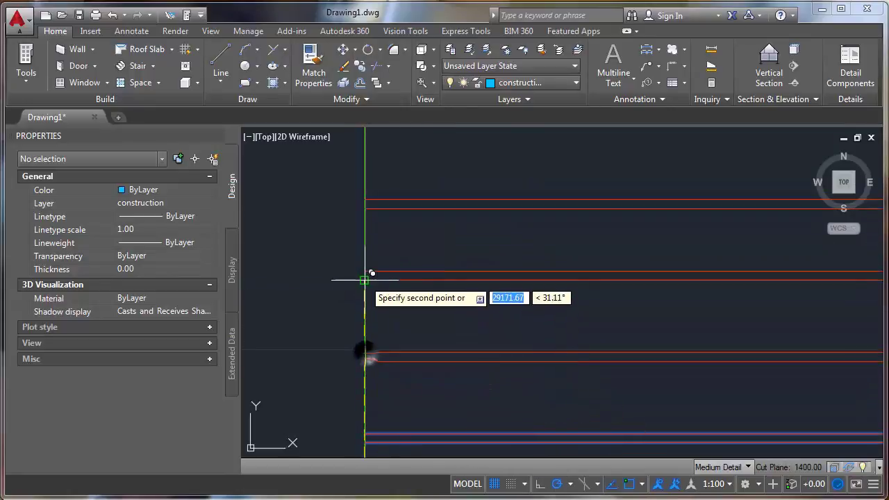
{"action": "middle_click_drag", "start_coordinate": [397, 318], "coordinate": [408, 351]}
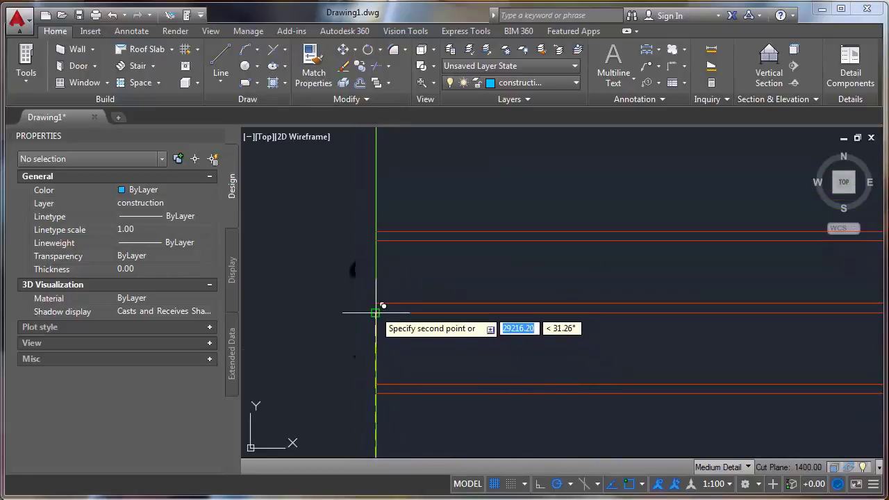
{"action": "left_click", "coordinate": [376, 304]}
{"action": "scroll", "coordinate": [442, 329], "scroll_direction": "down", "scroll_amount": 3}
{"action": "key", "text": "Escape"}
- Draw a vertical line on the construction layer along the wall's left side, from the first course's top line down to the base line
{"action": "scroll", "coordinate": [417, 296], "scroll_direction": "up", "scroll_amount": 4}
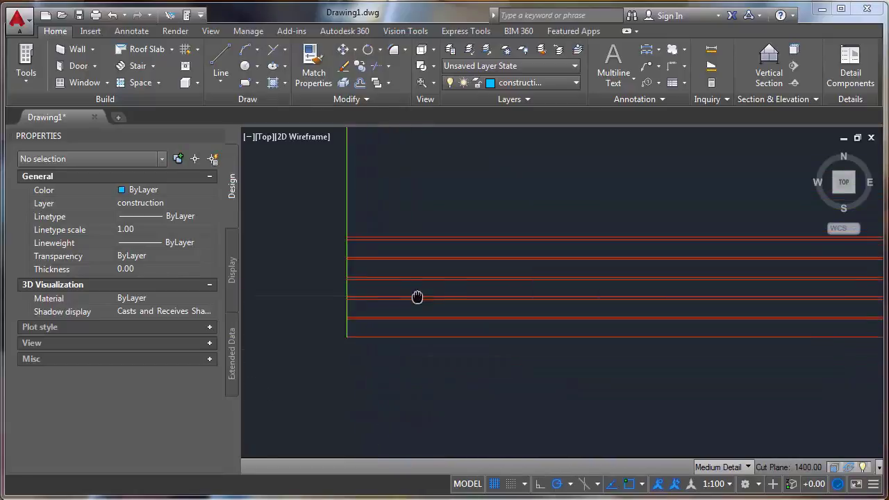
{"action": "scroll", "coordinate": [385, 302], "scroll_direction": "up", "scroll_amount": 2}
{"action": "middle_click_drag", "start_coordinate": [385, 302], "coordinate": [554, 282]}
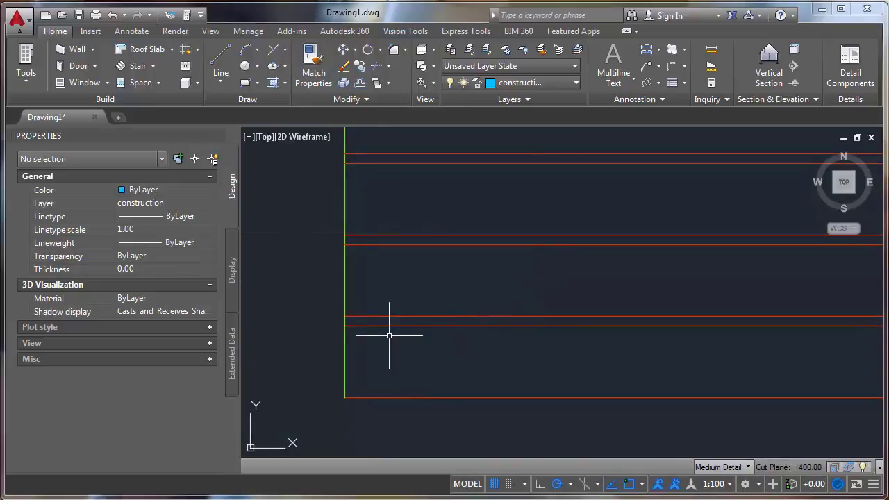
{"action": "middle_click_drag", "start_coordinate": [389, 337], "coordinate": [433, 278]}
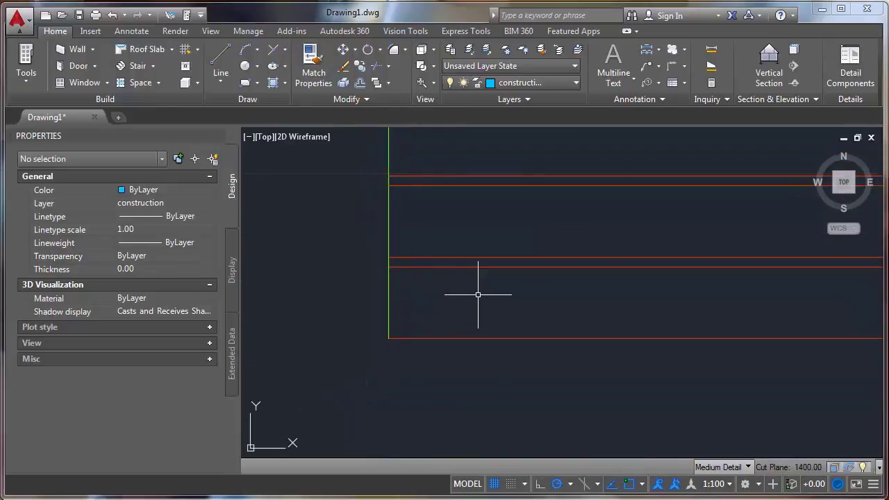
{"action": "key", "text": "Return"}
{"action": "left_click", "coordinate": [389, 262]}
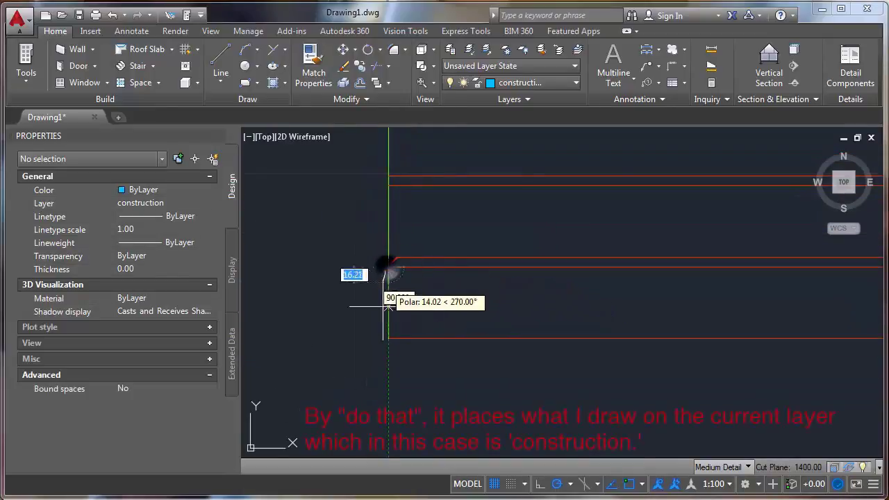
{"action": "left_click", "coordinate": [388, 340]}
{"action": "key", "text": "Return"}
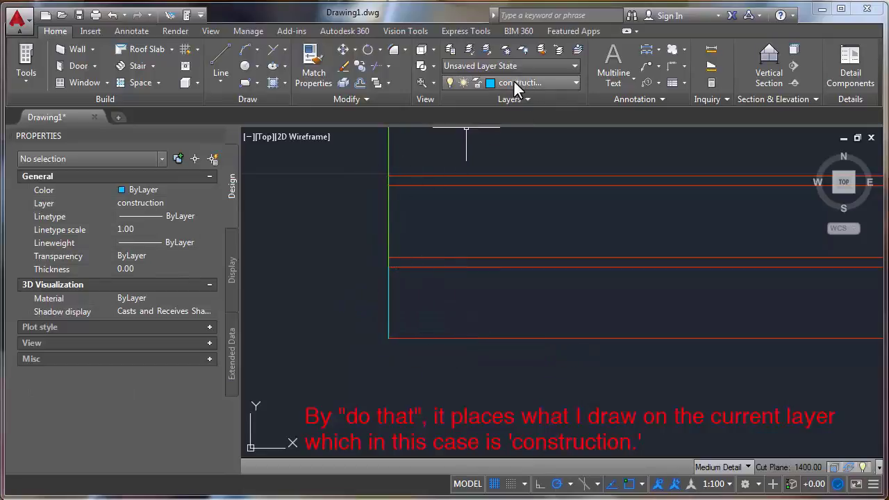
- Move the vertical line at the first course's left end to the brick layer, and clear the selection
{"action": "left_click", "coordinate": [368, 258]}
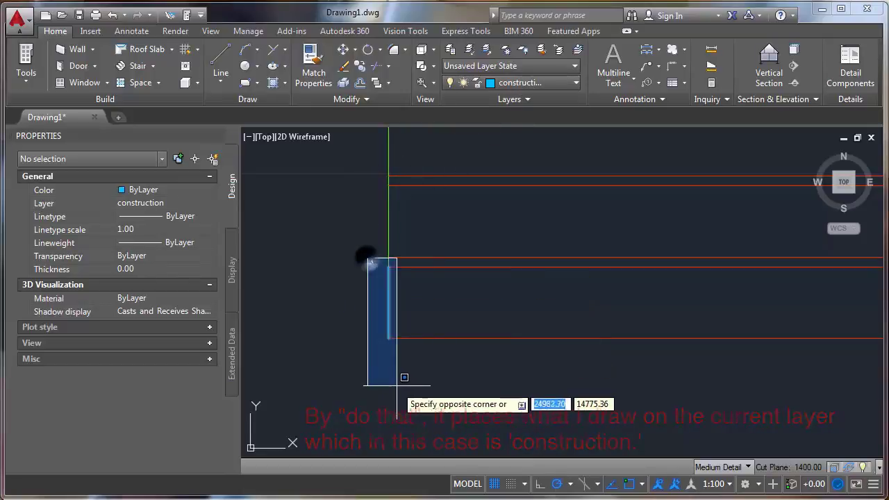
{"action": "left_click", "coordinate": [409, 372]}
{"action": "left_click", "coordinate": [196, 202]}
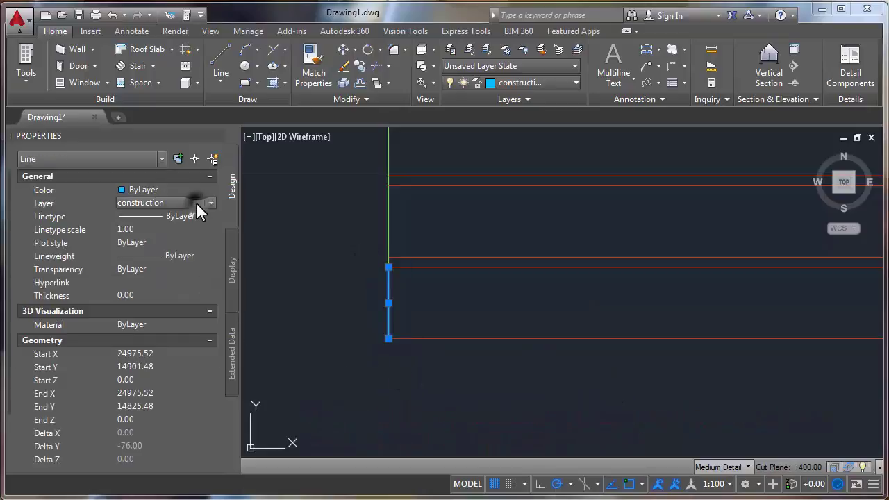
{"action": "left_click", "coordinate": [212, 203]}
{"action": "left_click", "coordinate": [139, 229]}
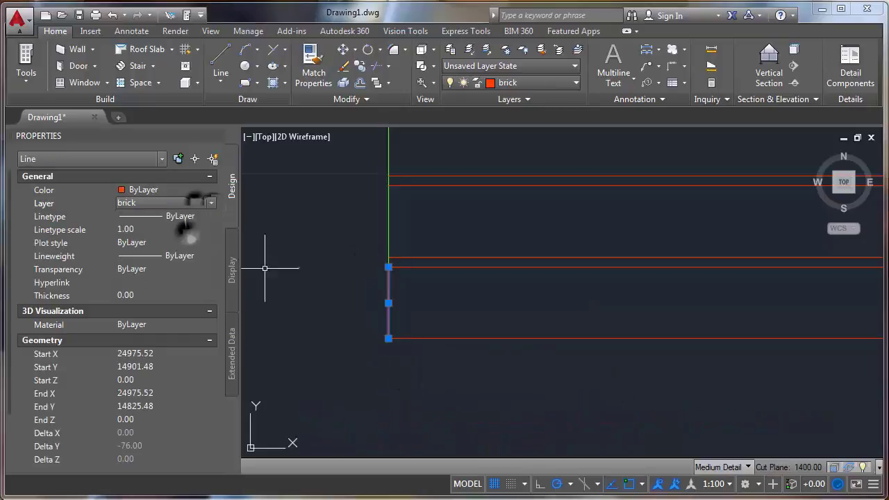
{"action": "key", "text": "Escape"}
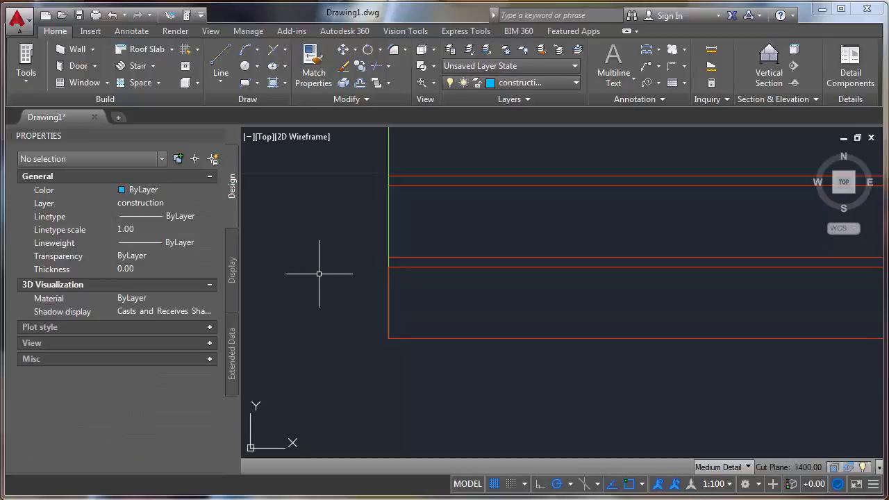
- Offset the first course's left vertical line 230 to the right, and end the command
{"action": "left_click", "coordinate": [360, 82]}
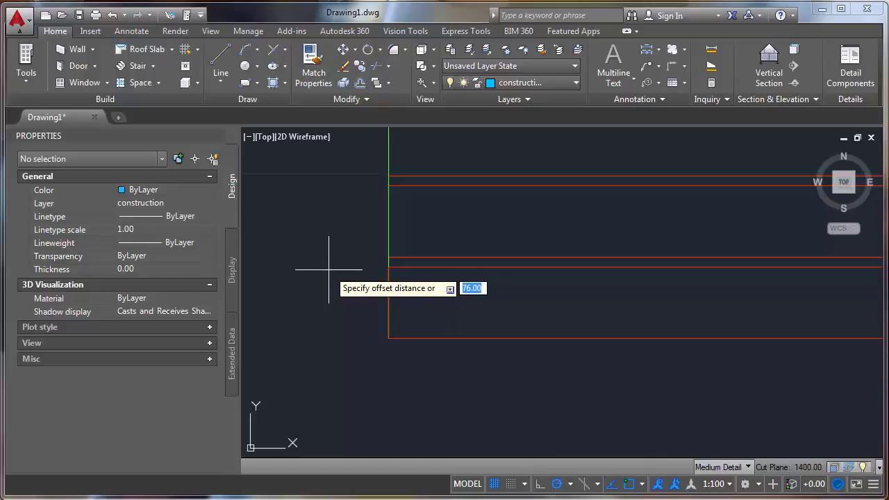
{"action": "type", "text": "23"}
{"action": "key", "text": "Return"}
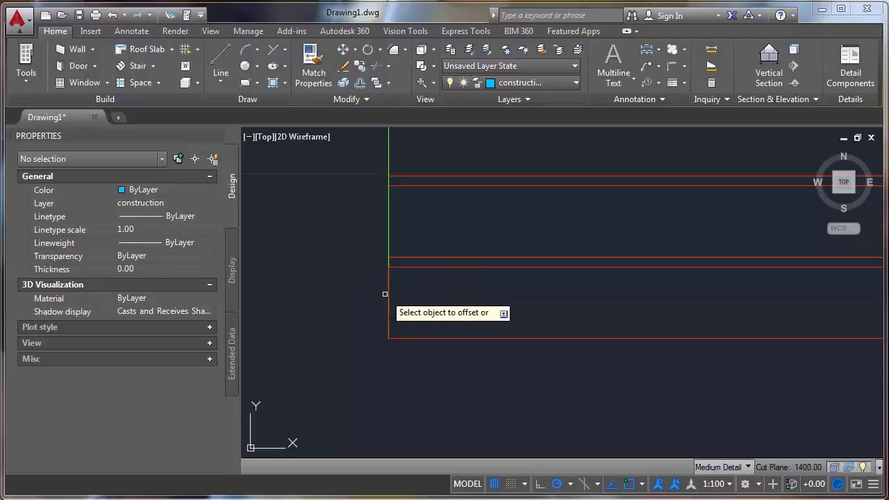
{"action": "left_click", "coordinate": [389, 292]}
{"action": "left_click", "coordinate": [516, 304]}
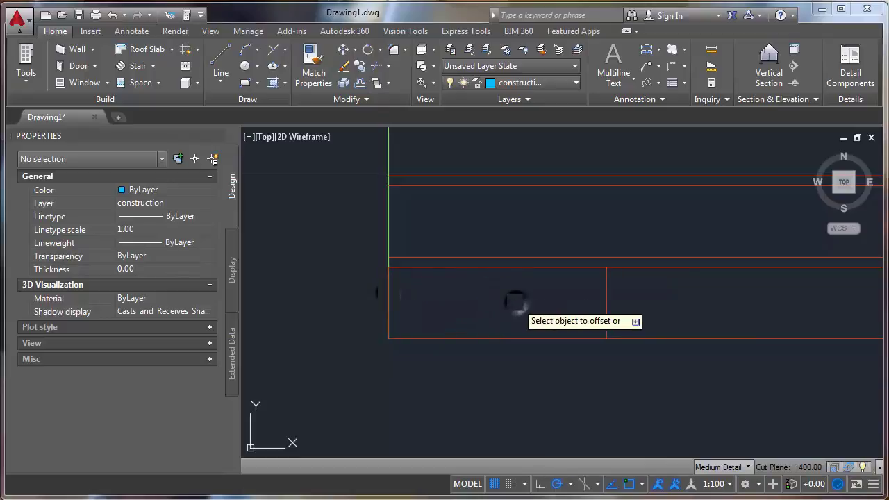
{"action": "key", "text": "Escape"}
- Delete the original short vertical brick line at the first course's left end
{"action": "left_click", "coordinate": [369, 257]}
{"action": "left_click", "coordinate": [407, 352]}
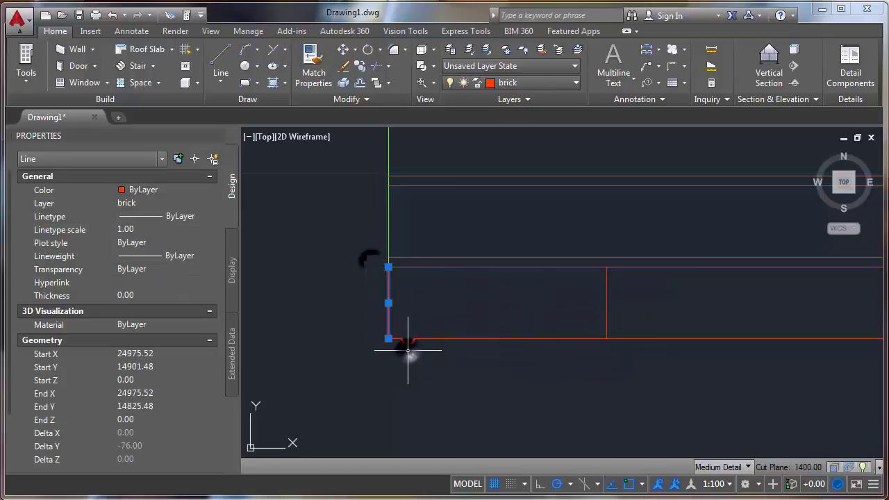
{"action": "key", "text": "Return"}
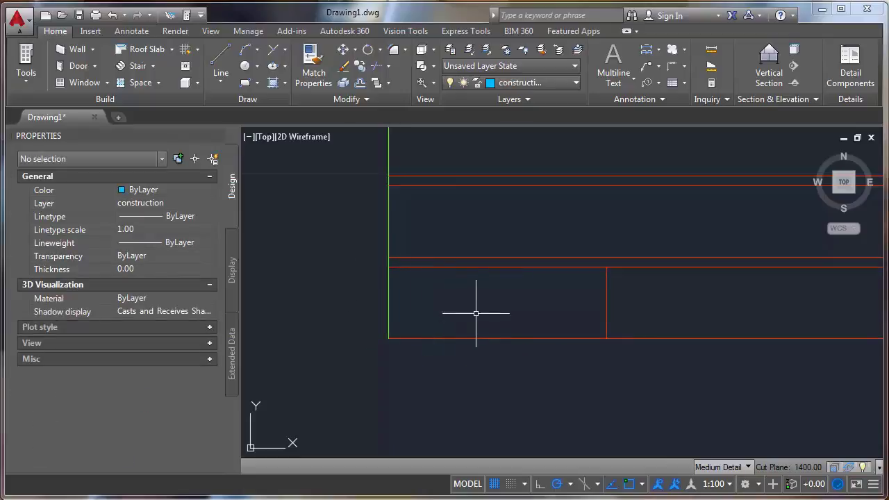
- Try to copy the vertical joint line twice along the first course, using the course's upper-left corner as base point, and undo the copies
{"action": "middle_click_drag", "start_coordinate": [475, 312], "coordinate": [400, 308]}
{"action": "scroll", "coordinate": [511, 314], "scroll_direction": "down", "scroll_amount": 2}
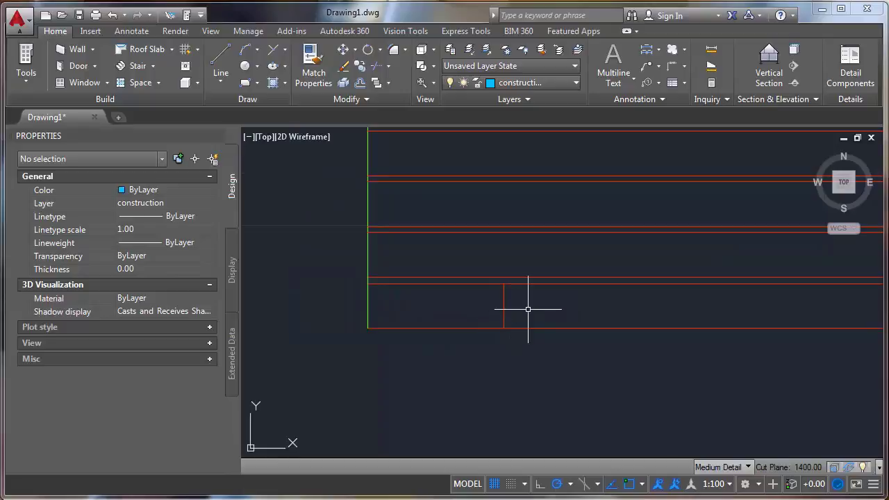
{"action": "left_click", "coordinate": [504, 306]}
{"action": "type", "text": "m"}
{"action": "key", "text": "Return"}
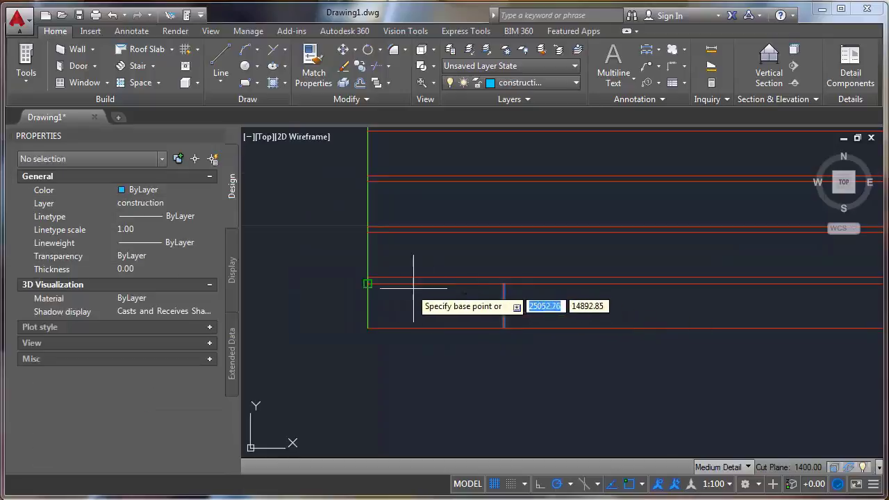
{"action": "left_click", "coordinate": [368, 284]}
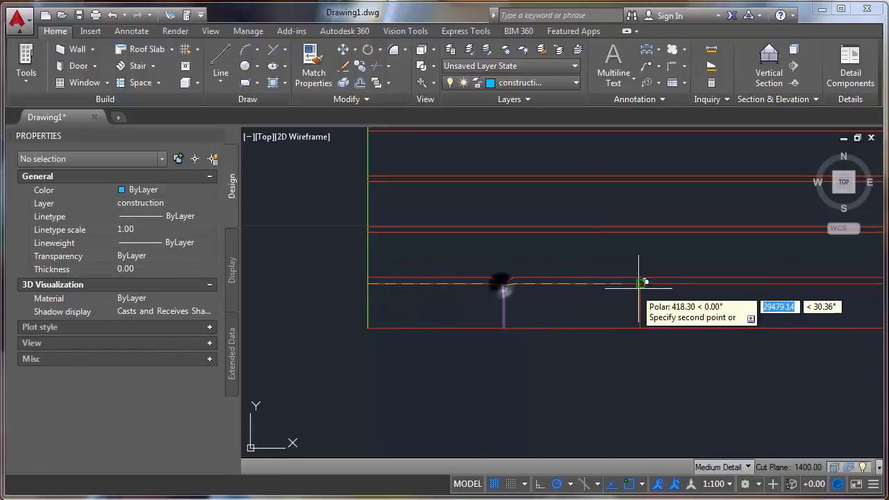
{"action": "left_click", "coordinate": [640, 282]}
{"action": "left_click", "coordinate": [776, 283]}
{"action": "key", "text": "Return"}
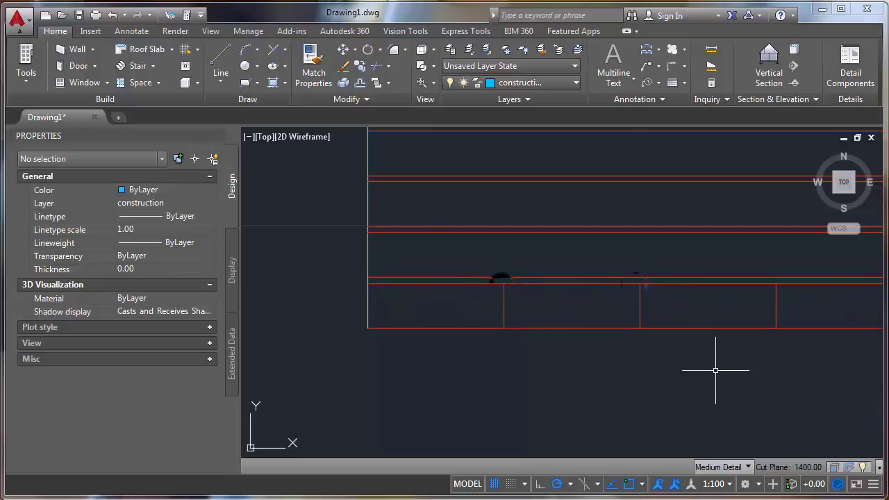
{"action": "key", "text": "ctrl+z"}
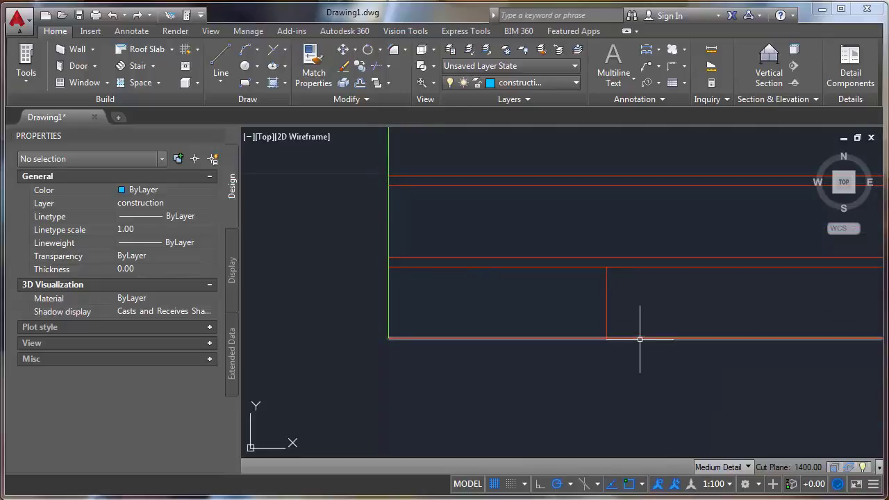
{"action": "middle_click_drag", "start_coordinate": [623, 319], "coordinate": [538, 320]}
{"action": "left_click", "coordinate": [546, 302]}
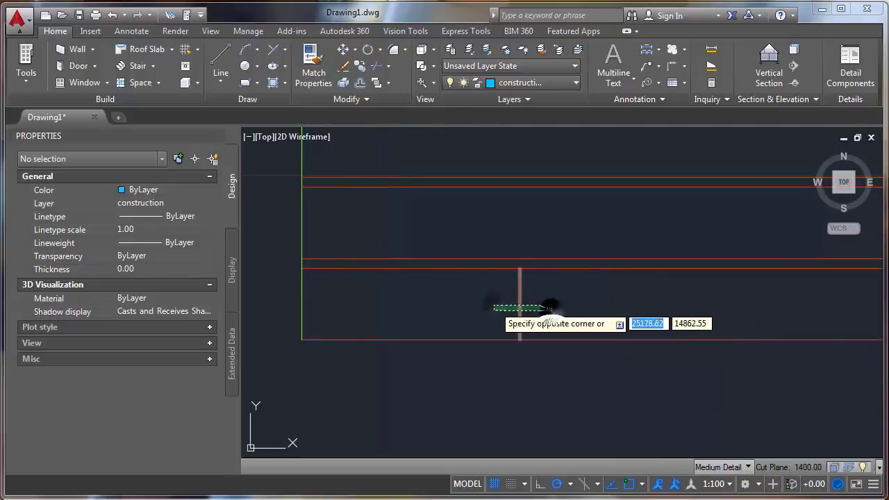
{"action": "left_click", "coordinate": [490, 306]}
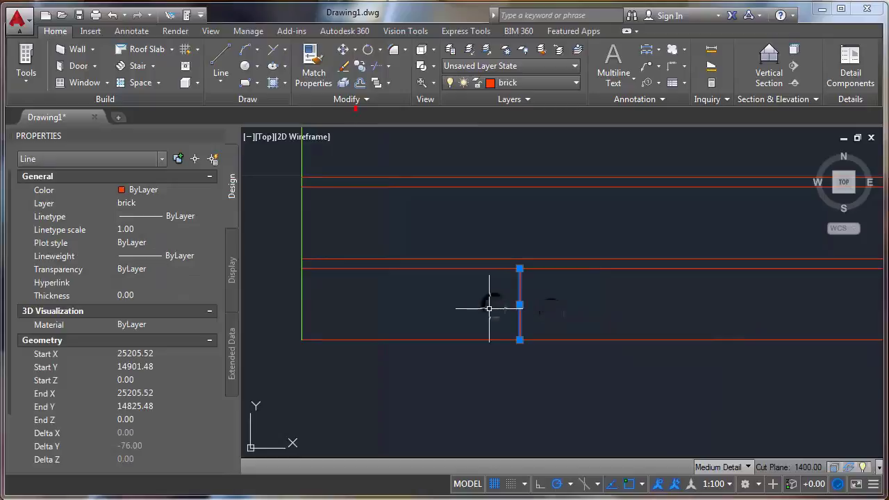
{"action": "left_click", "coordinate": [372, 97]}
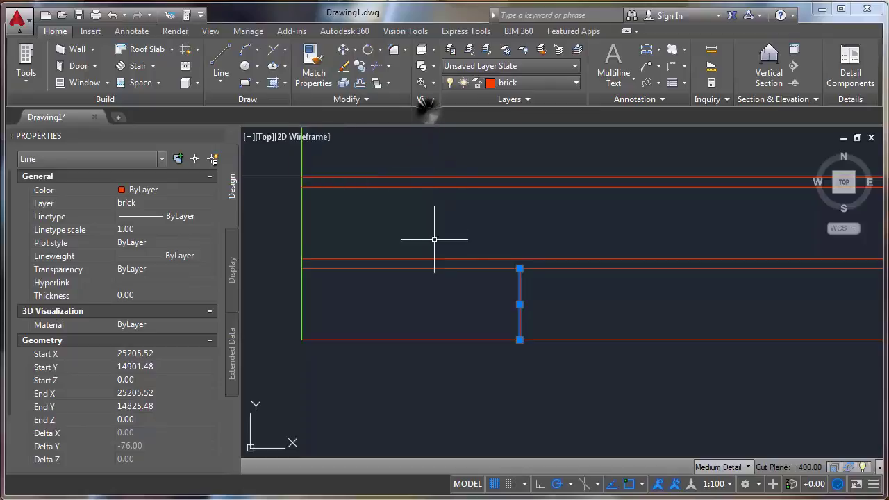
{"action": "type", "text": "r"}
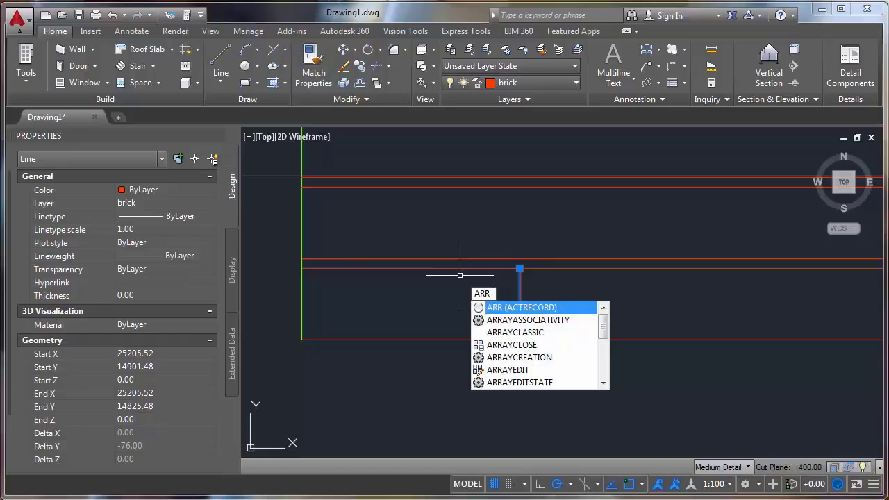
{"action": "left_click", "coordinate": [511, 359]}
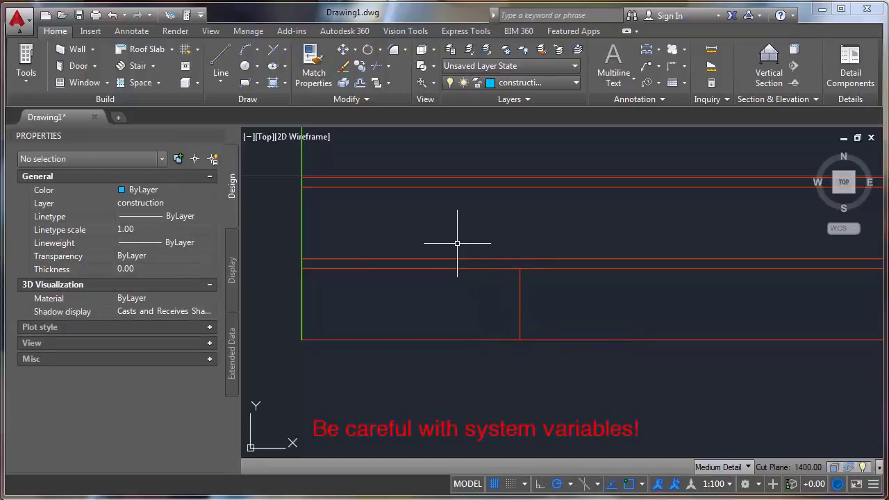
- Create a rectangular array of the vertical joint line in the first course
{"action": "type", "text": "array"}
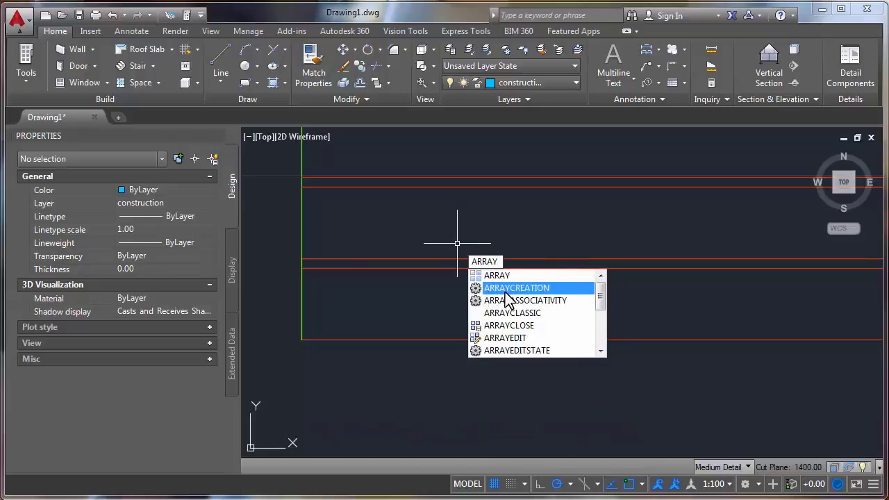
{"action": "left_click", "coordinate": [490, 275]}
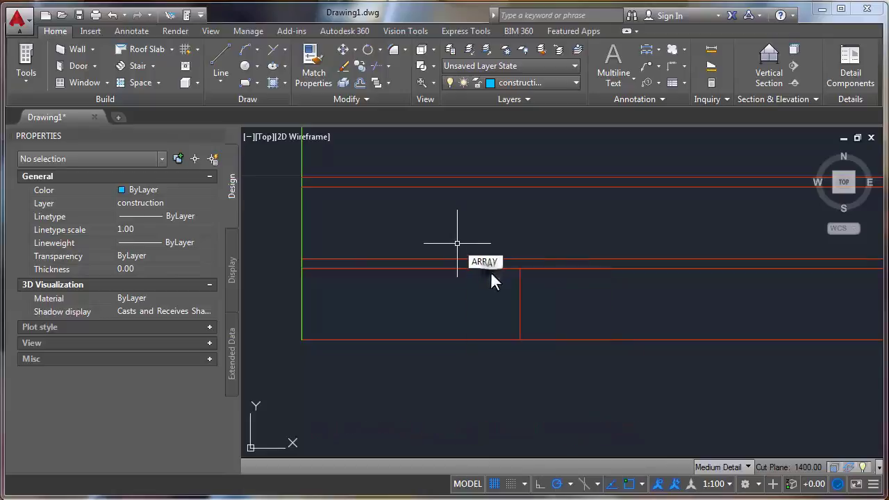
{"action": "left_click", "coordinate": [523, 292]}
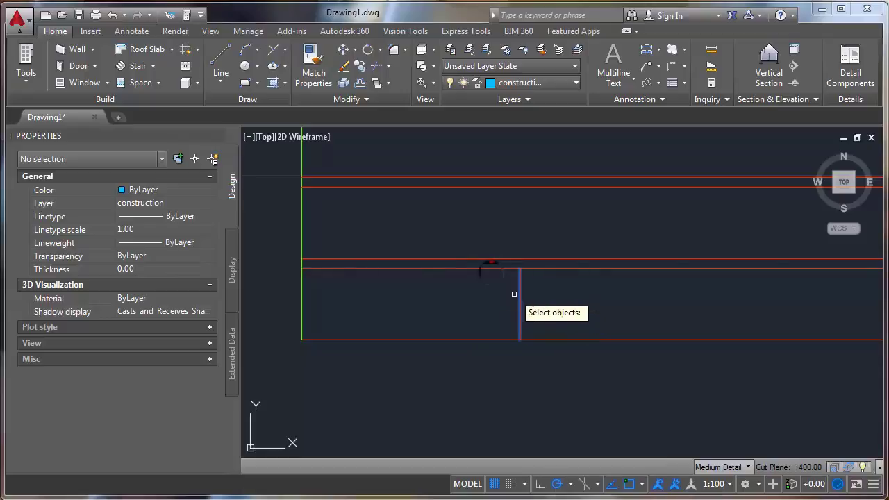
{"action": "key", "text": "Return"}
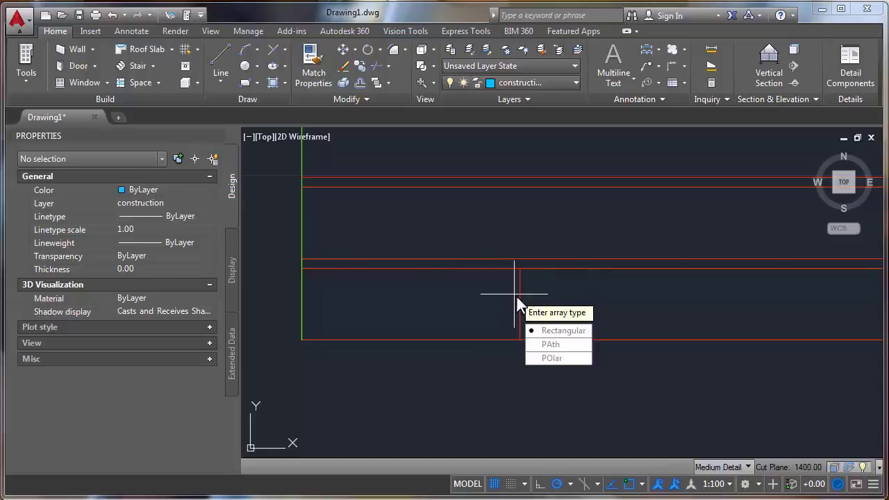
{"action": "left_click", "coordinate": [548, 330]}
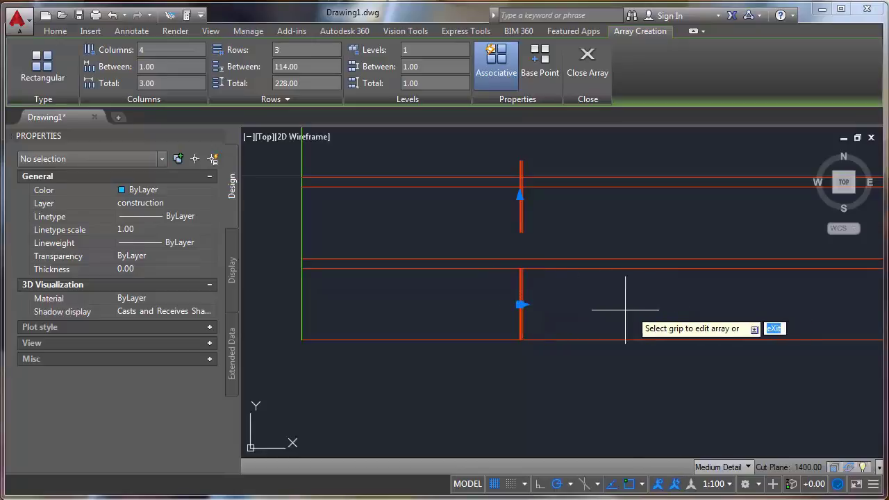
- Stretch the array's column count to the right using its grip, and set the number of columns to 230
{"action": "left_click", "coordinate": [522, 304]}
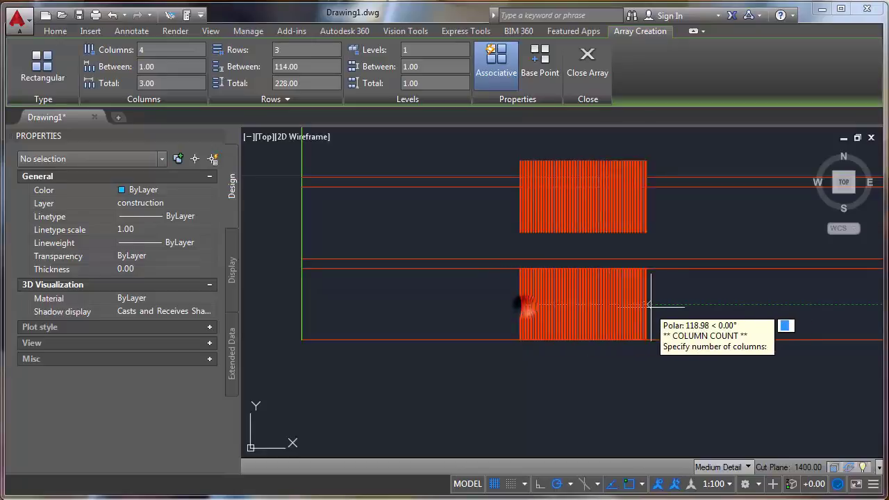
{"action": "left_click", "coordinate": [695, 304]}
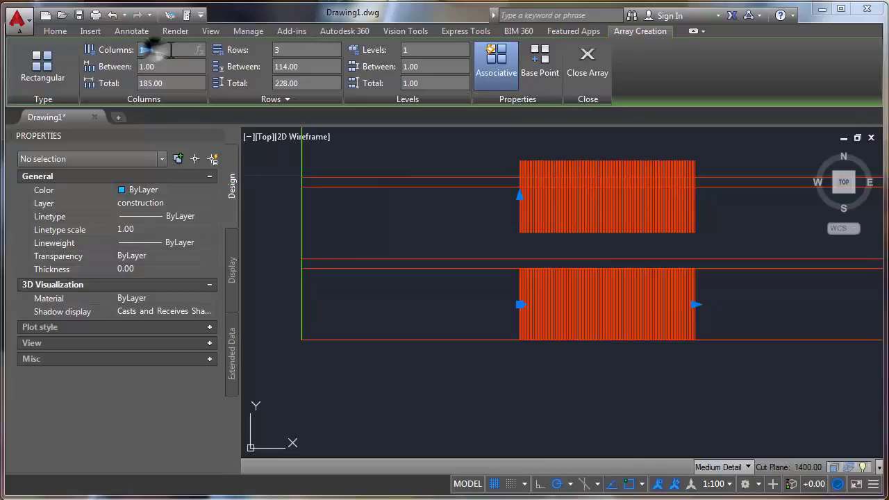
{"action": "left_click", "coordinate": [138, 50]}
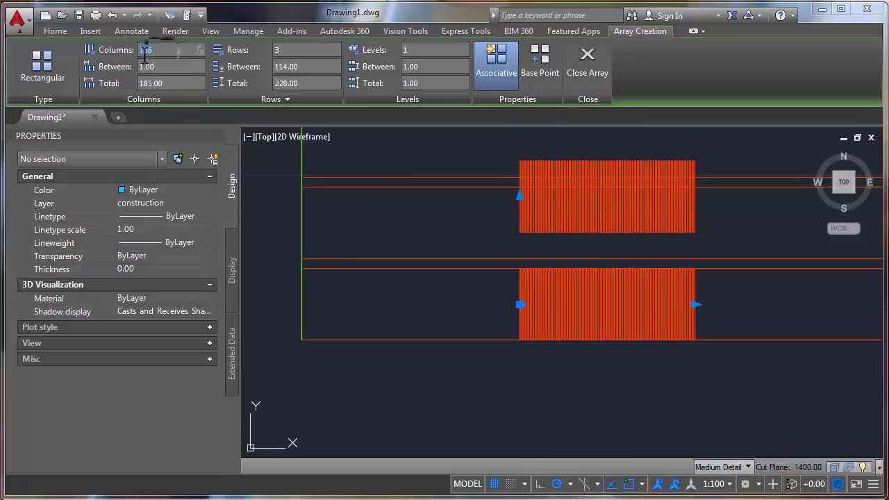
{"action": "type", "text": "25"}
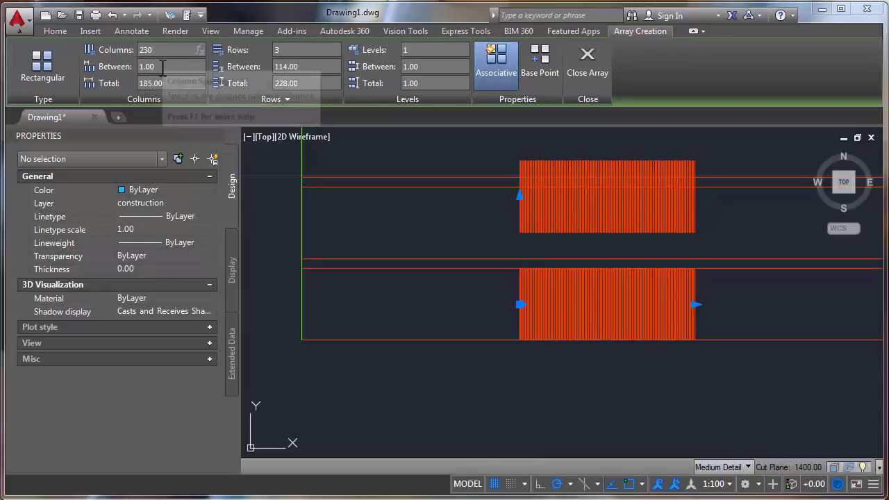
{"action": "key", "text": "Return"}
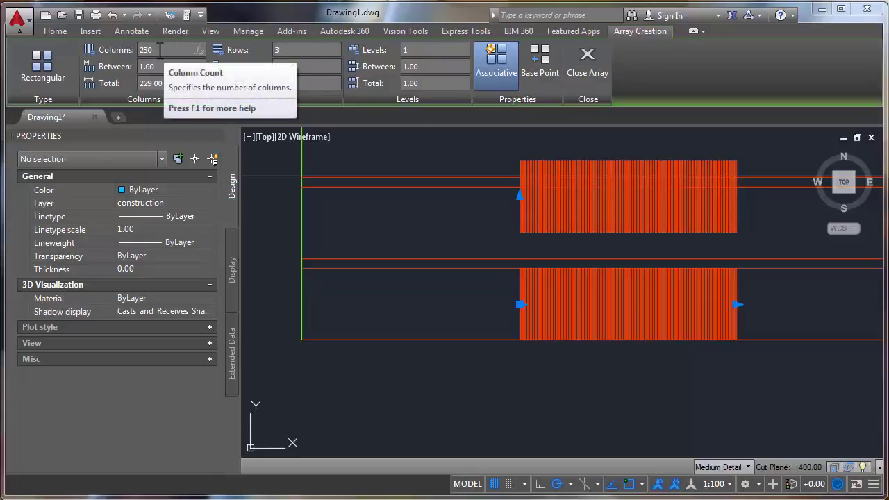
- Set the array to 50 columns spaced 230 apart in a single row
{"action": "left_click", "coordinate": [126, 47]}
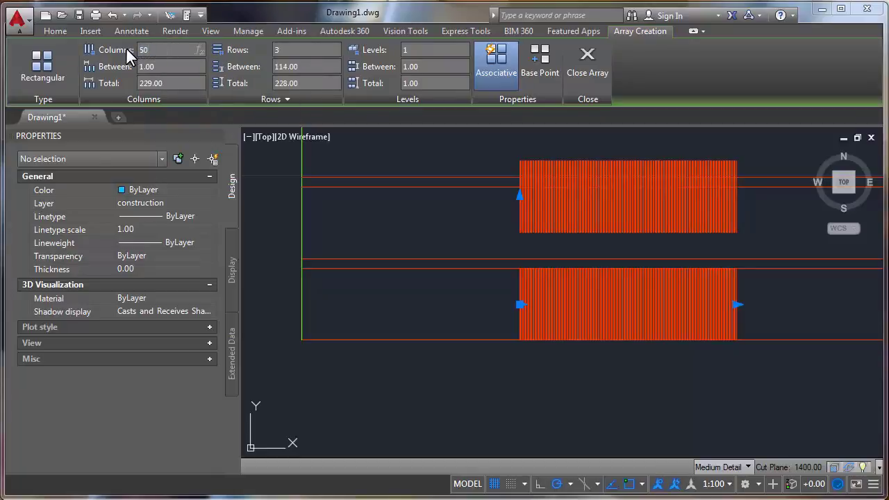
{"action": "left_click", "coordinate": [137, 66]}
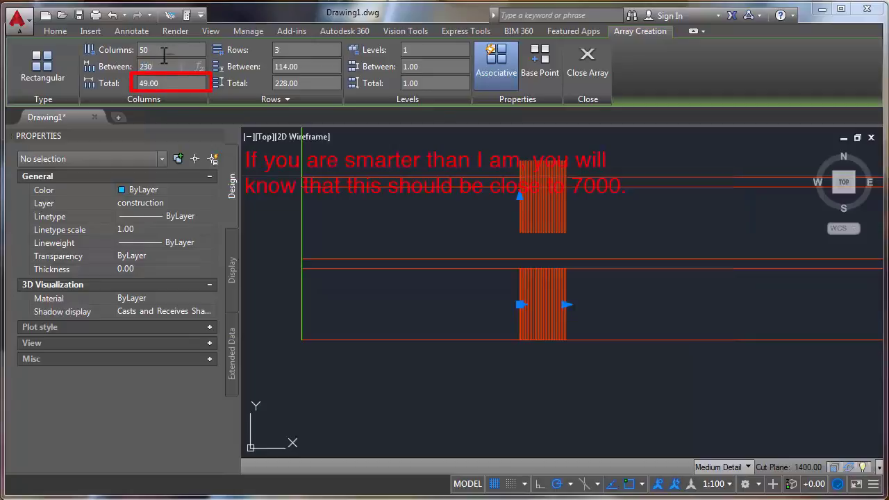
{"action": "key", "text": "Return"}
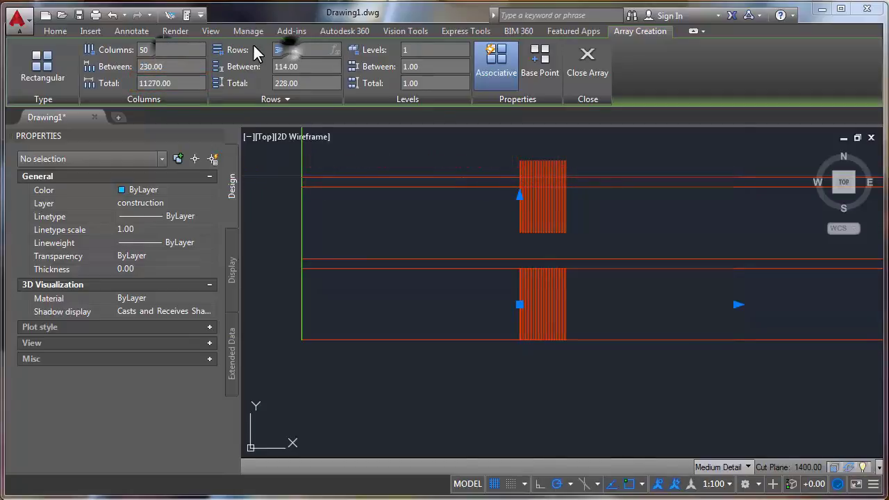
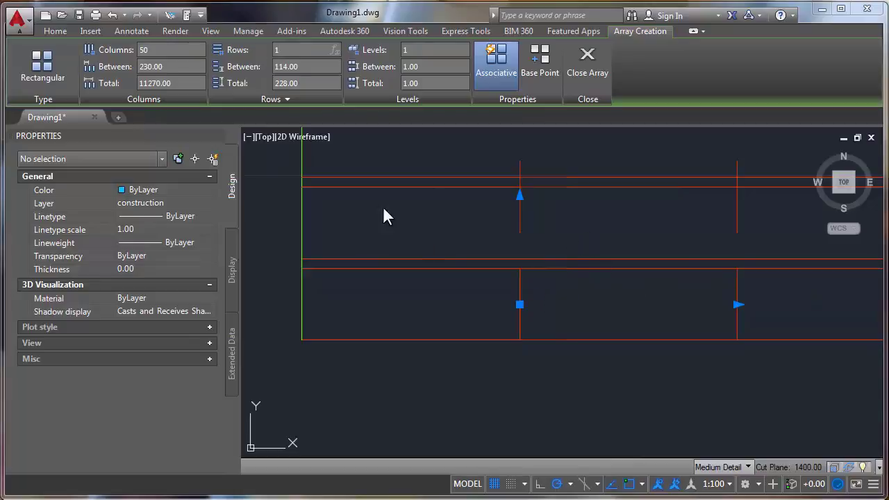
{"action": "left_click", "coordinate": [310, 66]}
{"action": "scroll", "coordinate": [472, 260], "scroll_direction": "down", "scroll_amount": 8}
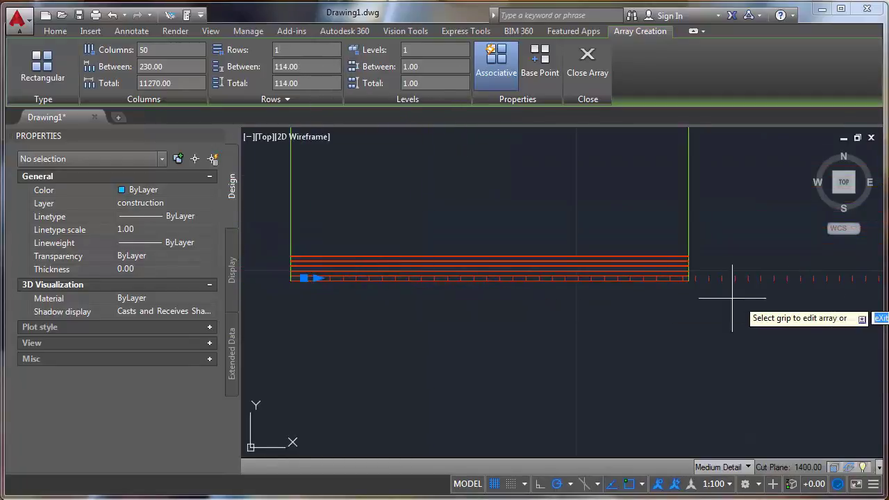
{"action": "scroll", "coordinate": [551, 278], "scroll_direction": "down", "scroll_amount": 2}
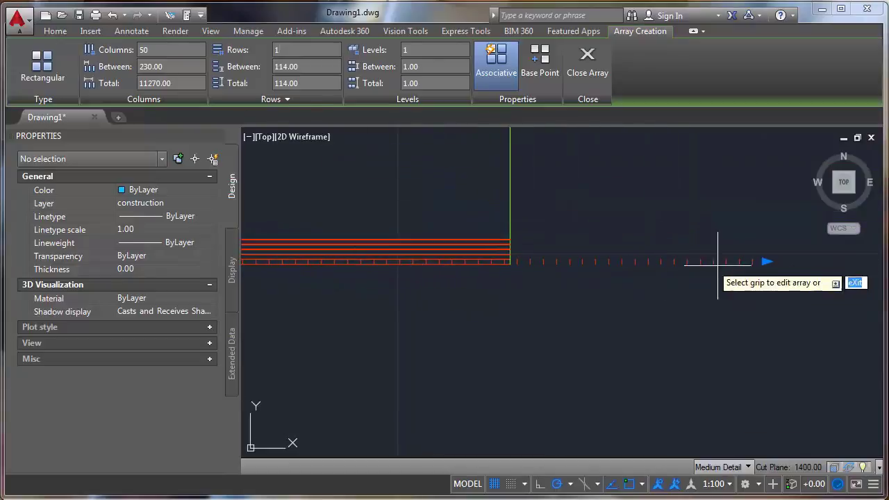
- Reduce the joint line array to 30 columns so it ends at the wall's right edge, and finish the array
{"action": "left_click", "coordinate": [766, 262]}
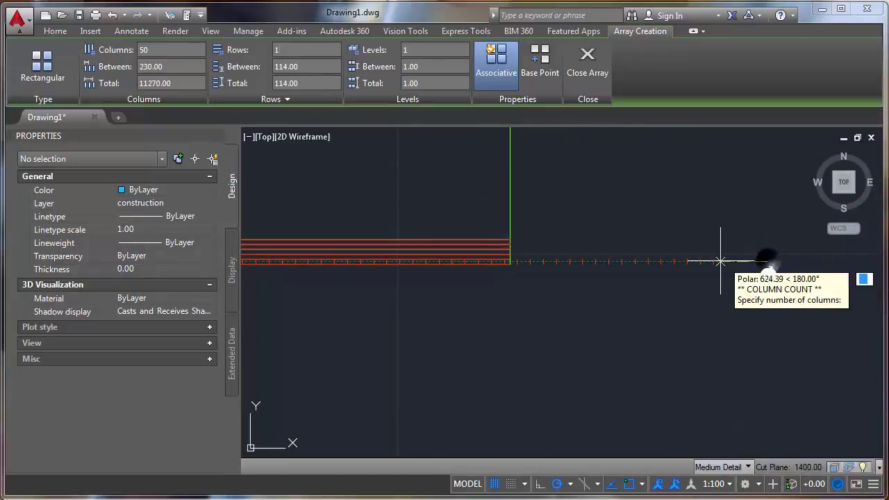
{"action": "left_click", "coordinate": [512, 263]}
{"action": "scroll", "coordinate": [611, 285], "scroll_direction": "up", "scroll_amount": 5}
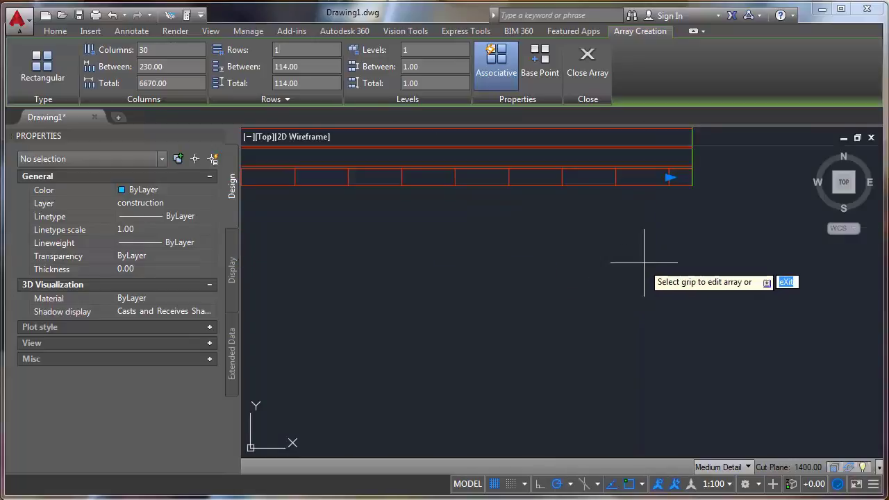
{"action": "left_click", "coordinate": [587, 69]}
{"action": "middle_click_drag", "start_coordinate": [509, 278], "coordinate": [596, 281]}
{"action": "scroll", "coordinate": [666, 298], "scroll_direction": "down", "scroll_amount": 2}
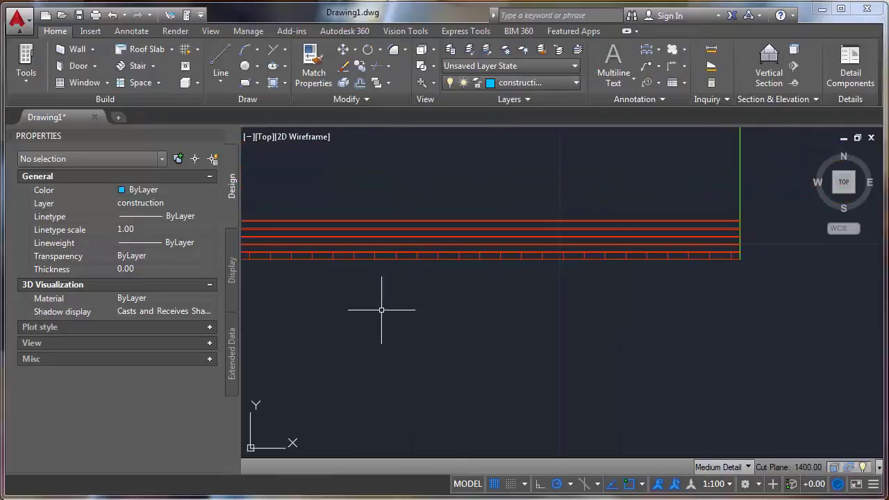
- Inspect the arrayed single joint lines along the first course, and undo the array back to the one original vertical line
{"action": "scroll", "coordinate": [355, 250], "scroll_direction": "up", "scroll_amount": 4}
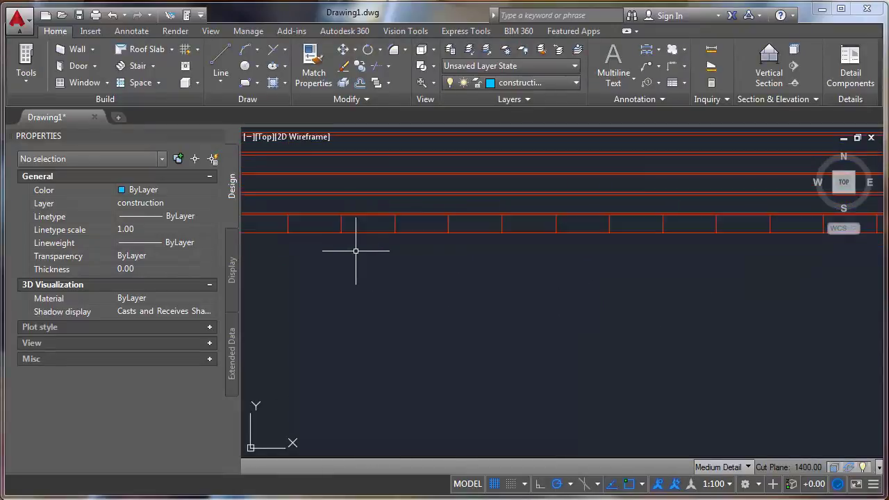
{"action": "scroll", "coordinate": [634, 254], "scroll_direction": "down", "scroll_amount": 4}
{"action": "middle_click_drag", "start_coordinate": [561, 257], "coordinate": [452, 253]}
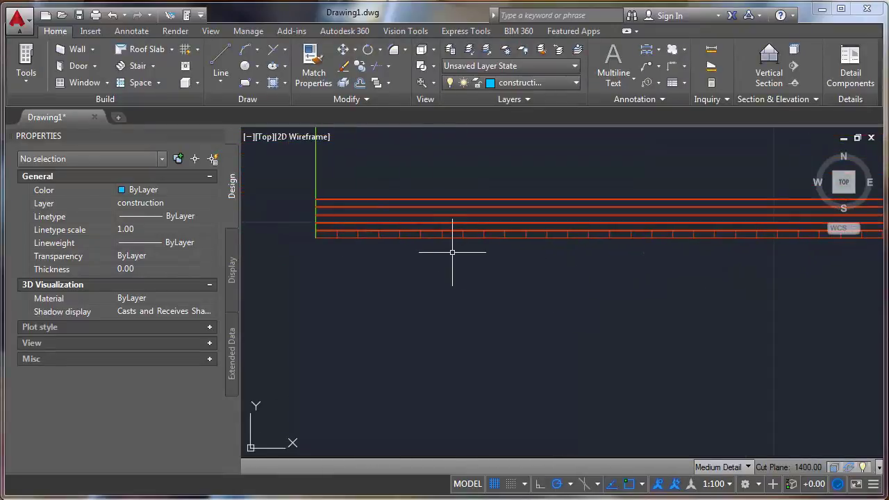
{"action": "scroll", "coordinate": [345, 246], "scroll_direction": "up", "scroll_amount": 4}
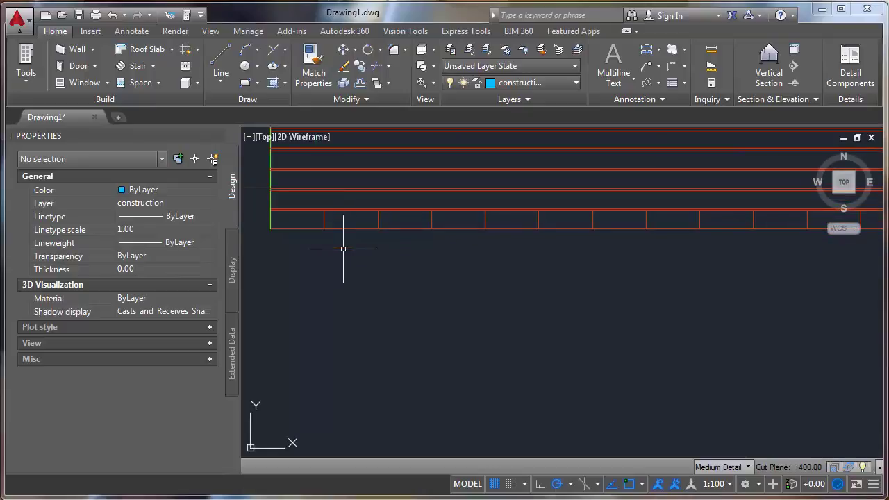
{"action": "middle_click_drag", "start_coordinate": [350, 250], "coordinate": [429, 271]}
{"action": "key", "text": "ctrl+z"}
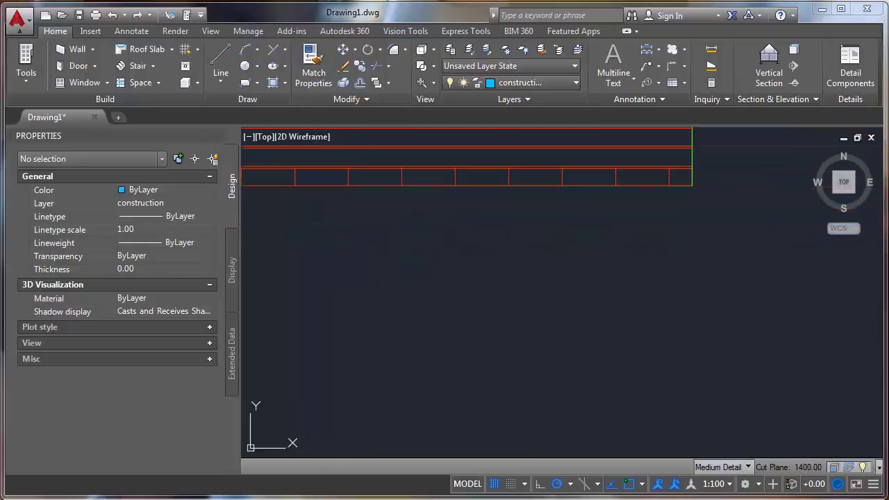
{"action": "key", "text": "ctrl+z"}
{"action": "key", "text": "ctrl+z"}
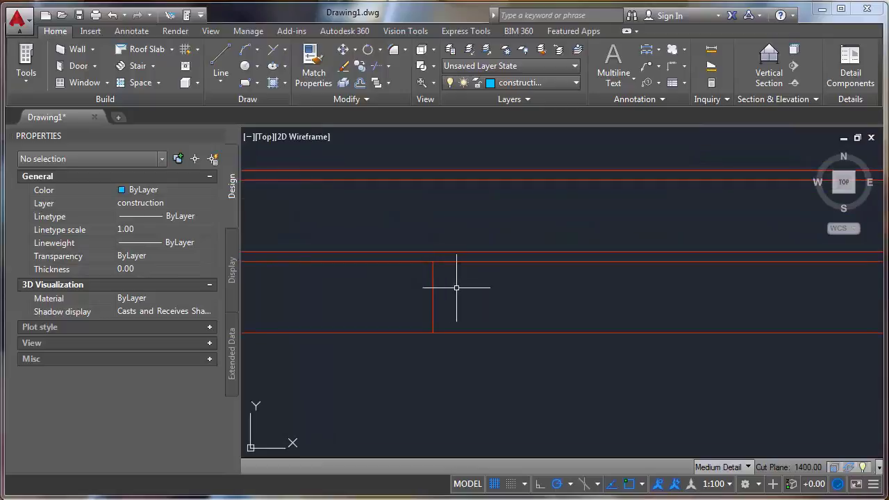
- Offset the vertical joint line in the first course by 10 to the right
{"action": "left_click", "coordinate": [360, 83]}
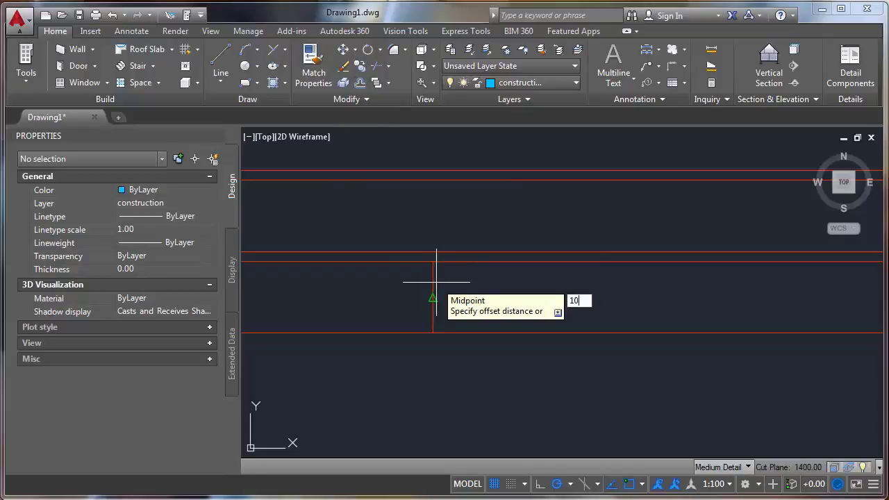
{"action": "type", "text": "10"}
{"action": "key", "text": "Return"}
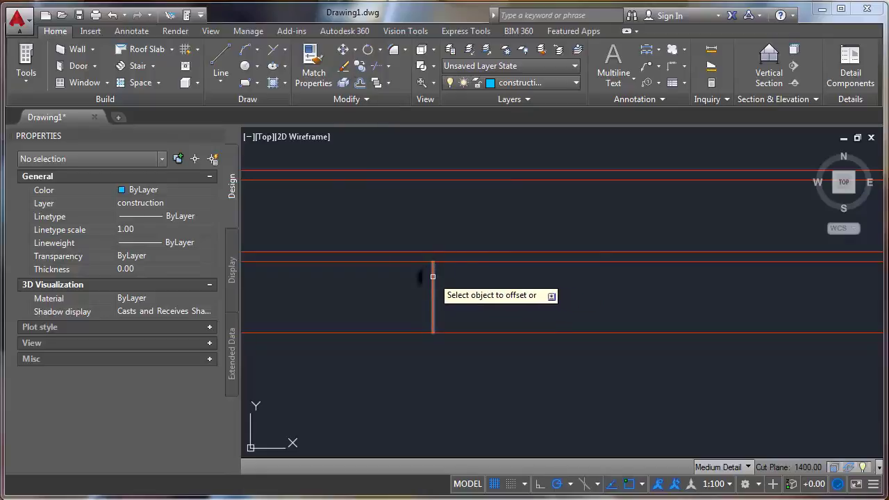
{"action": "left_click", "coordinate": [433, 277]}
{"action": "left_click", "coordinate": [458, 276]}
{"action": "key", "text": "Return"}
- Create a rectangular array from the pair of vertical joint lines in the first course
{"action": "scroll", "coordinate": [471, 283], "scroll_direction": "down", "scroll_amount": 4}
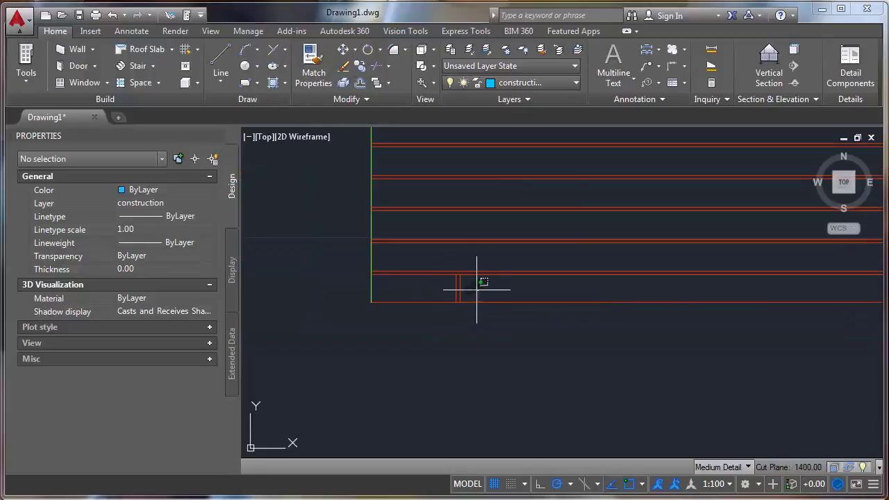
{"action": "left_click_drag", "start_coordinate": [477, 290], "coordinate": [427, 289]}
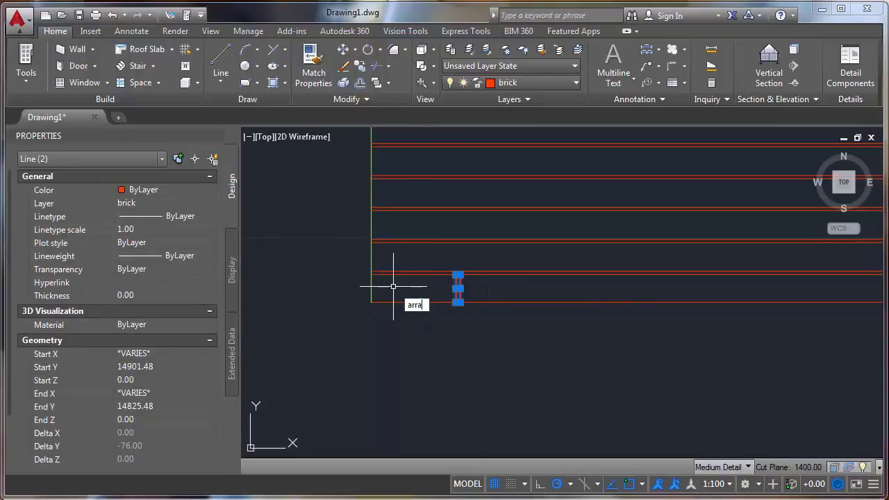
{"action": "left_click", "coordinate": [449, 331]}
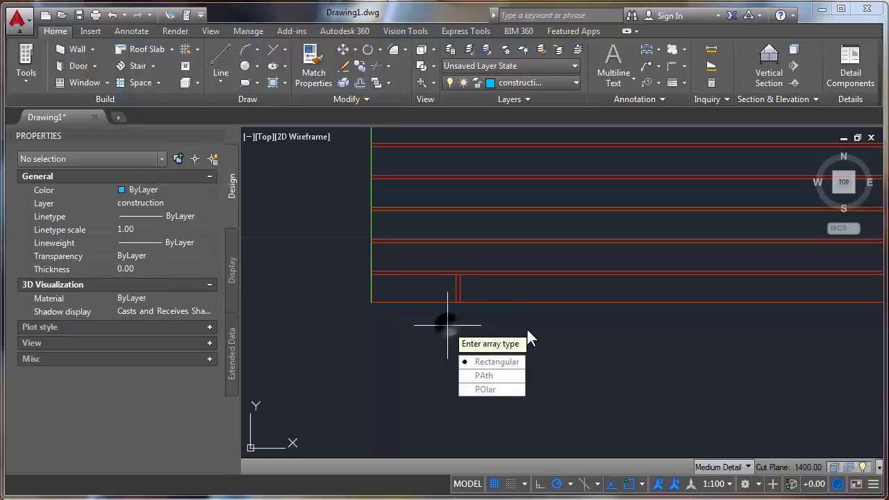
{"action": "left_click", "coordinate": [486, 363]}
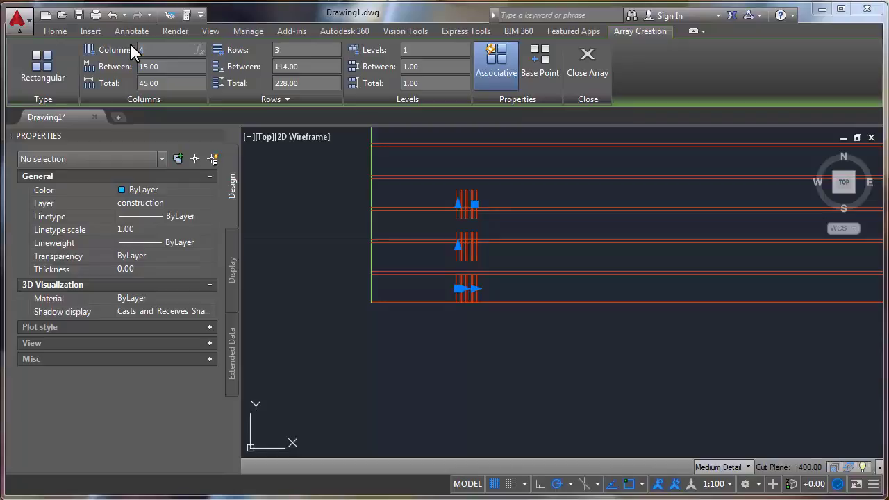
- Set the joint array to 45 columns spaced 230 apart in a single row
{"action": "key", "text": "Tab"}
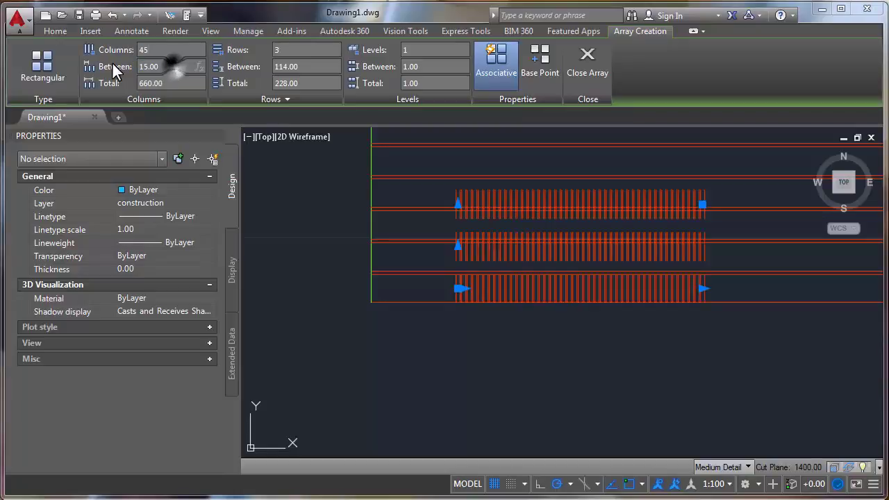
{"action": "type", "text": "2"}
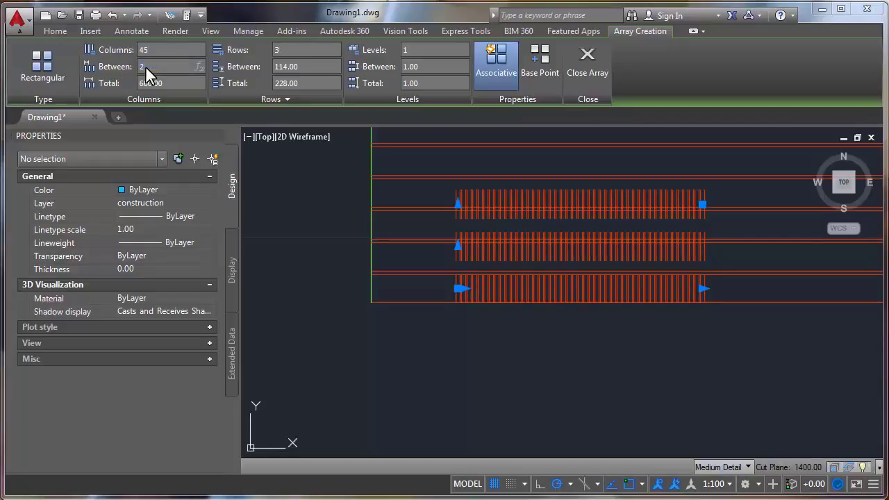
{"action": "type", "text": "30"}
{"action": "key", "text": "Return"}
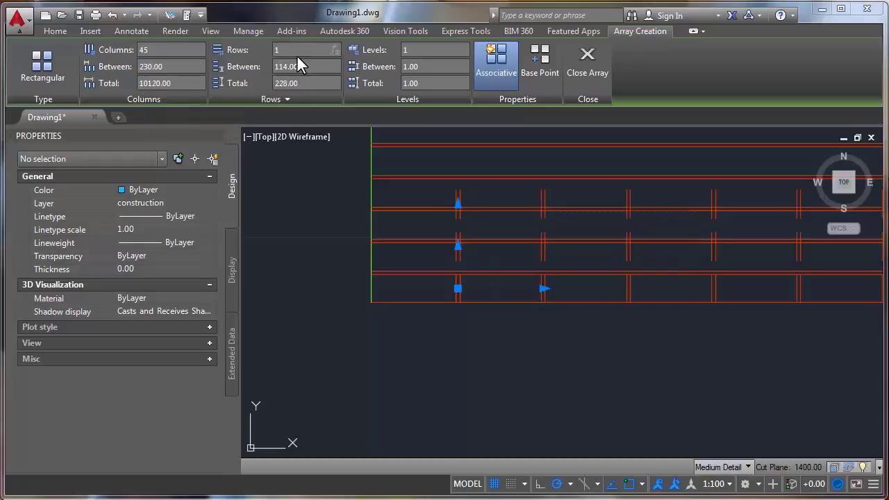
{"action": "key", "text": "Return"}
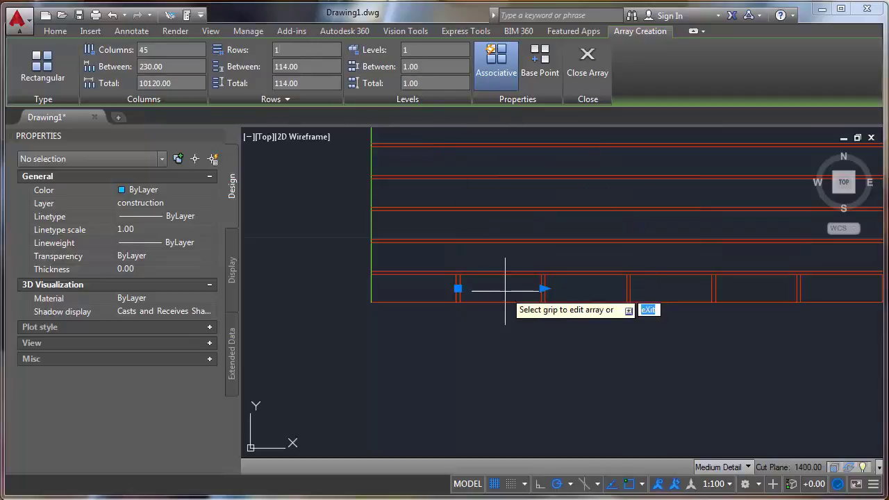
- Pull the joint array's column count back to 30 so it ends at the wall's right edge, and finish the array
{"action": "scroll", "coordinate": [575, 351], "scroll_direction": "down", "scroll_amount": 4}
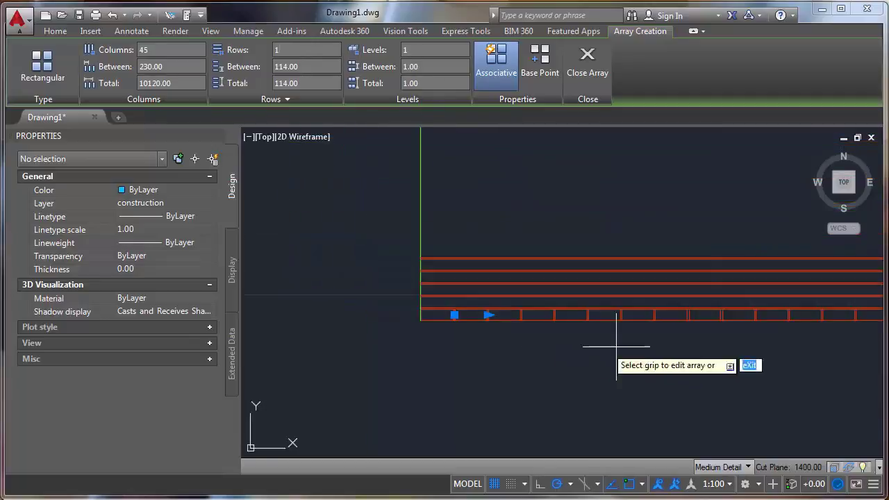
{"action": "scroll", "coordinate": [445, 316], "scroll_direction": "down", "scroll_amount": 3}
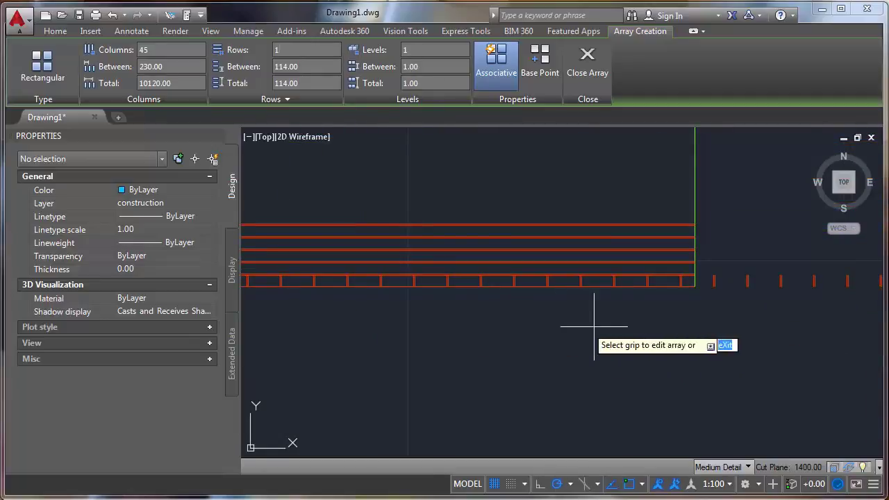
{"action": "scroll", "coordinate": [636, 328], "scroll_direction": "down", "scroll_amount": 2}
{"action": "middle_click_drag", "start_coordinate": [636, 328], "coordinate": [463, 313]}
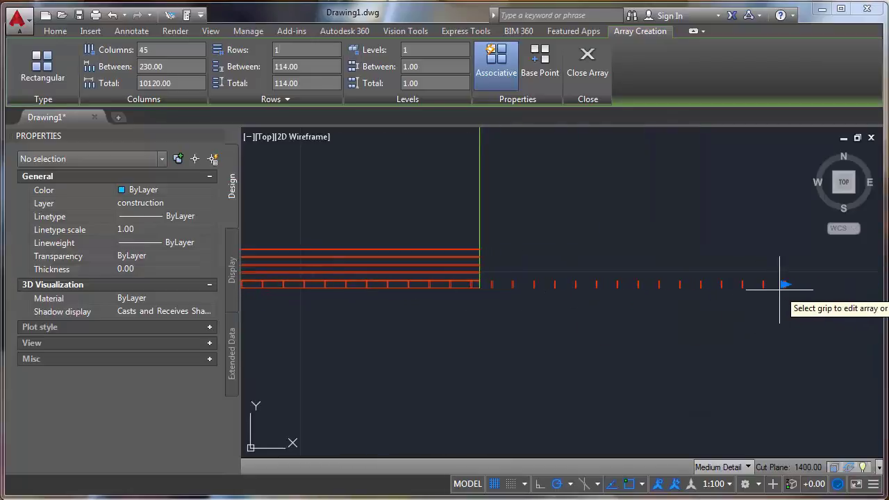
{"action": "left_click", "coordinate": [786, 286]}
{"action": "left_click", "coordinate": [481, 296]}
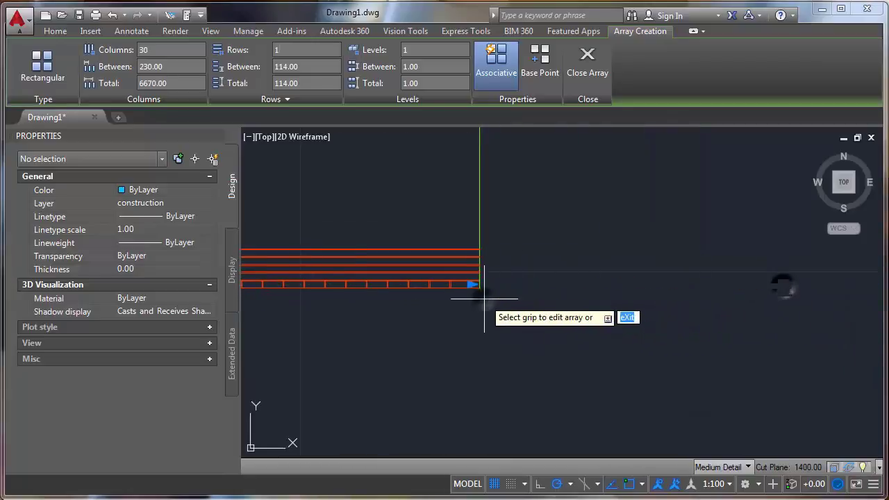
{"action": "scroll", "coordinate": [486, 305], "scroll_direction": "up", "scroll_amount": 3}
{"action": "key", "text": "Return"}
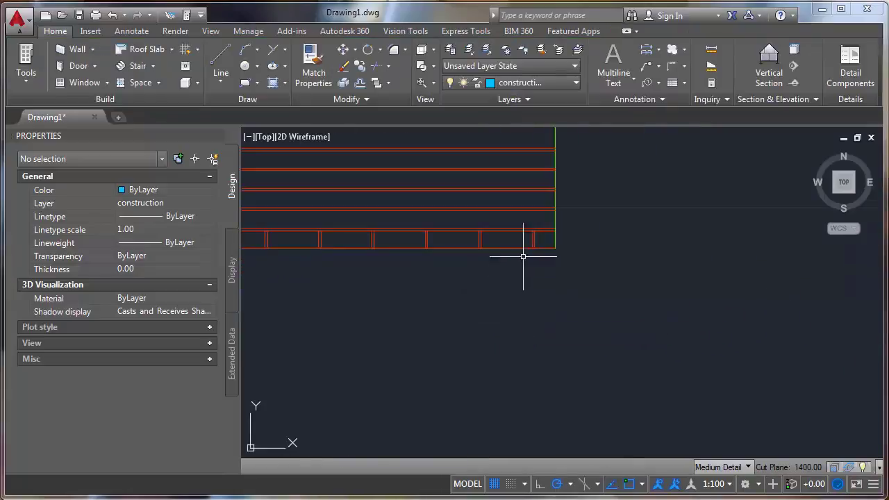
{"action": "scroll", "coordinate": [537, 227], "scroll_direction": "up", "scroll_amount": 2}
{"action": "left_click", "coordinate": [536, 227]}
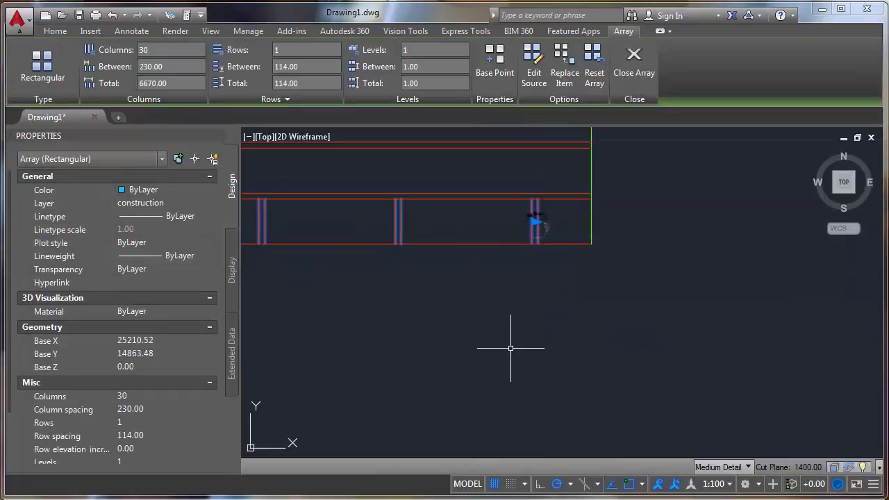
{"action": "mouse_move", "coordinate": [482, 327]}
{"action": "middle_mouse_down"}
{"action": "mouse_move", "coordinate": [641, 323]}
{"action": "mouse_move", "coordinate": [633, 323]}
{"action": "middle_mouse_up"}
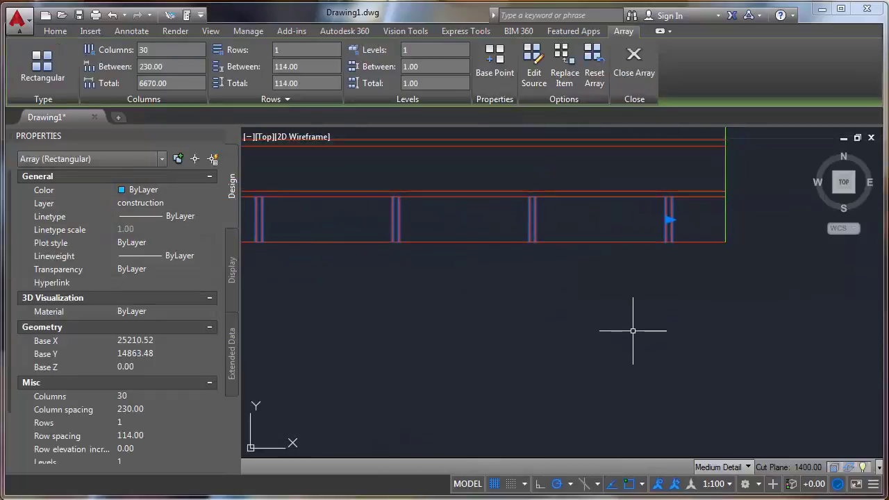
{"action": "left_click", "coordinate": [669, 220]}
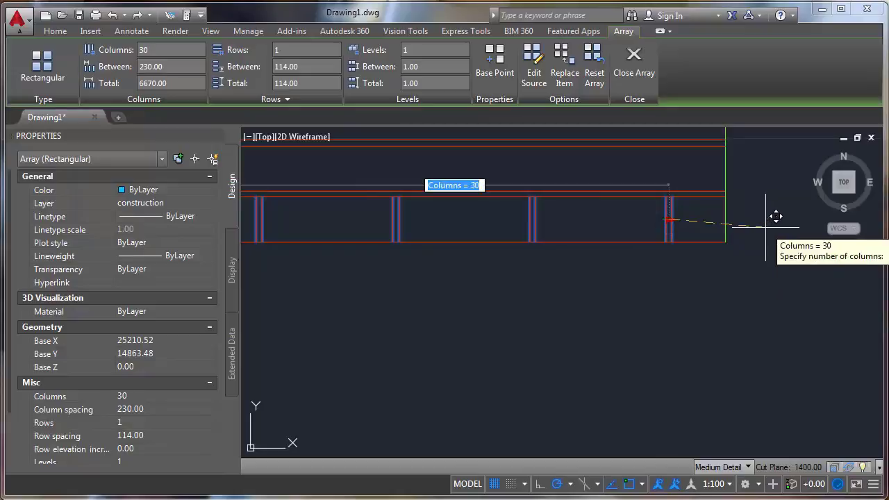
{"action": "key", "text": "Escape"}
{"action": "key", "text": "Escape"}
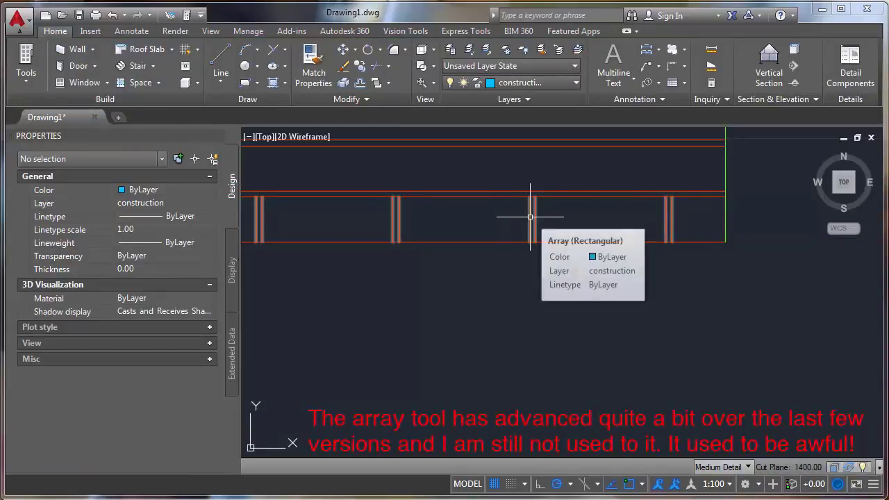
- Explode the vertical joint array in the first course into individual lines
{"action": "left_click", "coordinate": [530, 217]}
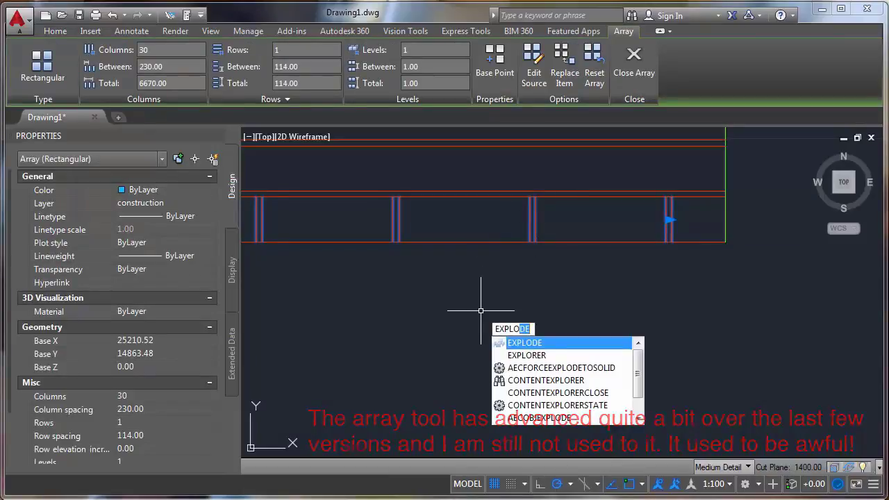
{"action": "key", "text": "Return"}
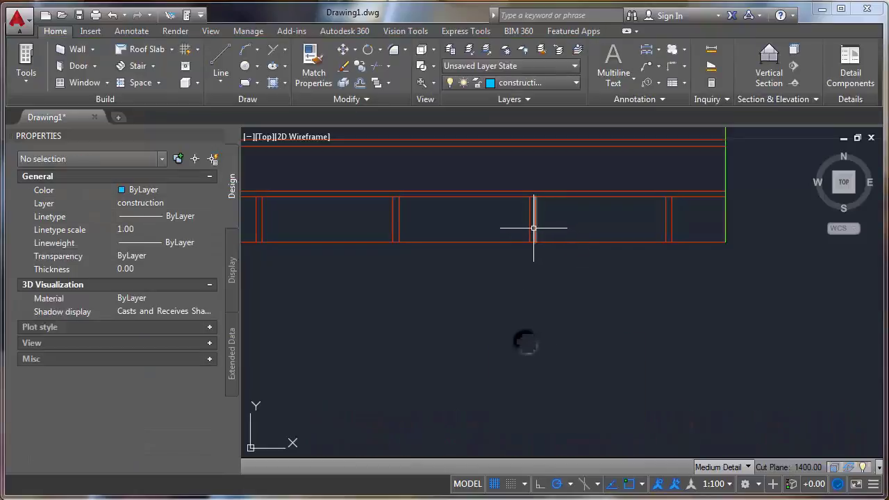
{"action": "scroll", "coordinate": [534, 227], "scroll_direction": "down", "scroll_amount": 5}
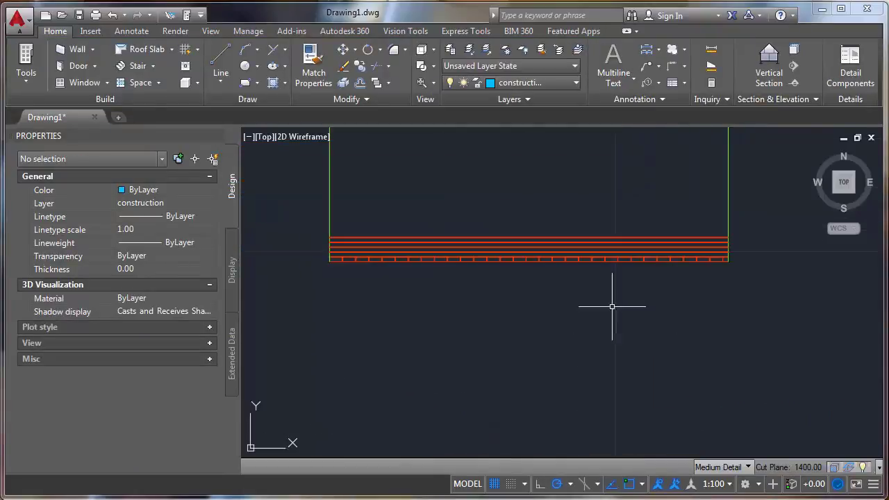
- Window-select the exploded vertical joint lines along the first course through to the wall's right edge
{"action": "scroll", "coordinate": [341, 281], "scroll_direction": "up", "scroll_amount": 6}
{"action": "middle_click_drag", "start_coordinate": [369, 274], "coordinate": [368, 361]}
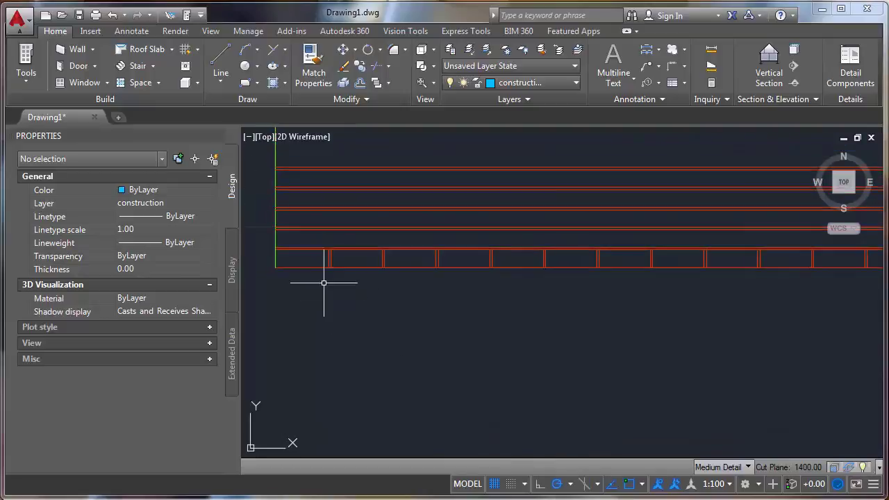
{"action": "left_click", "coordinate": [317, 236]}
{"action": "scroll", "coordinate": [406, 318], "scroll_direction": "down", "scroll_amount": 4}
{"action": "middle_click_drag", "start_coordinate": [535, 317], "coordinate": [378, 302]}
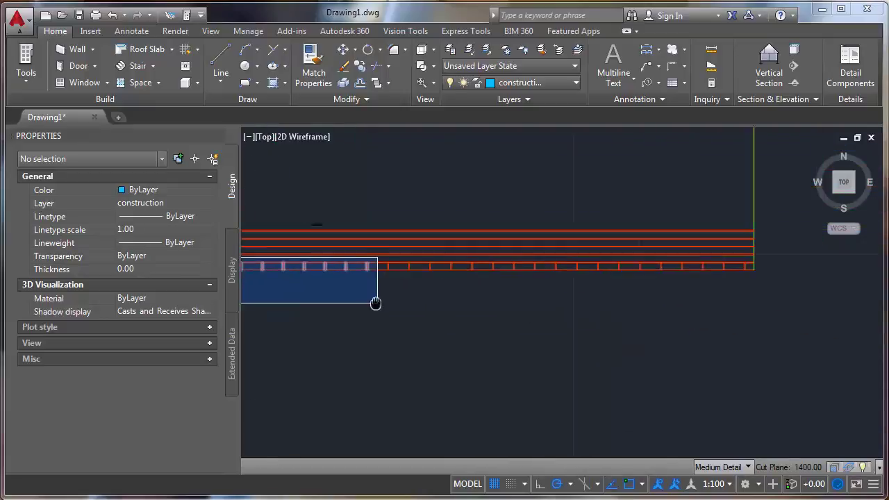
{"action": "left_click", "coordinate": [832, 297]}
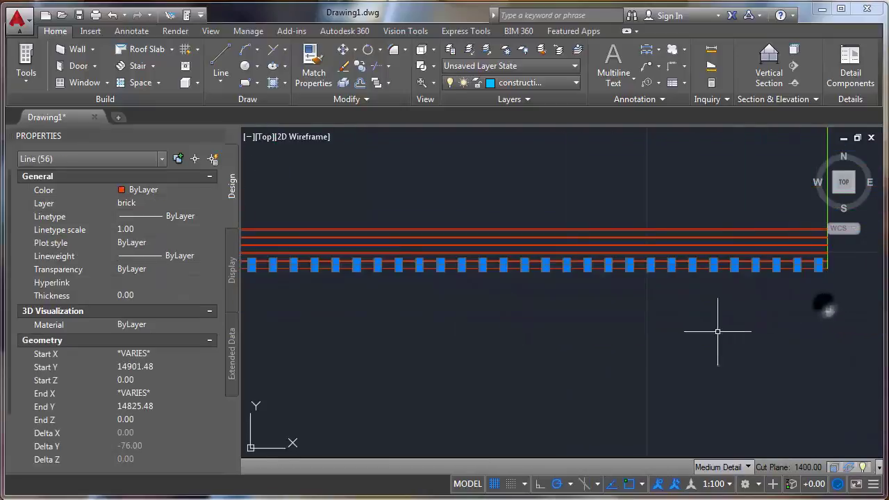
{"action": "middle_click_drag", "start_coordinate": [714, 327], "coordinate": [871, 326]}
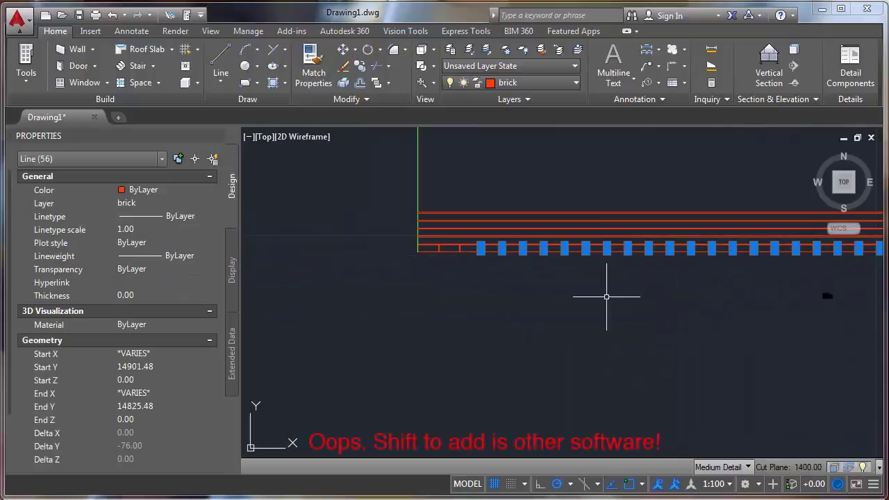
- Add the two missed joint pairs nearest the wall's left edge to the first-course selection
{"action": "left_click", "coordinate": [434, 238], "text": "shift"}
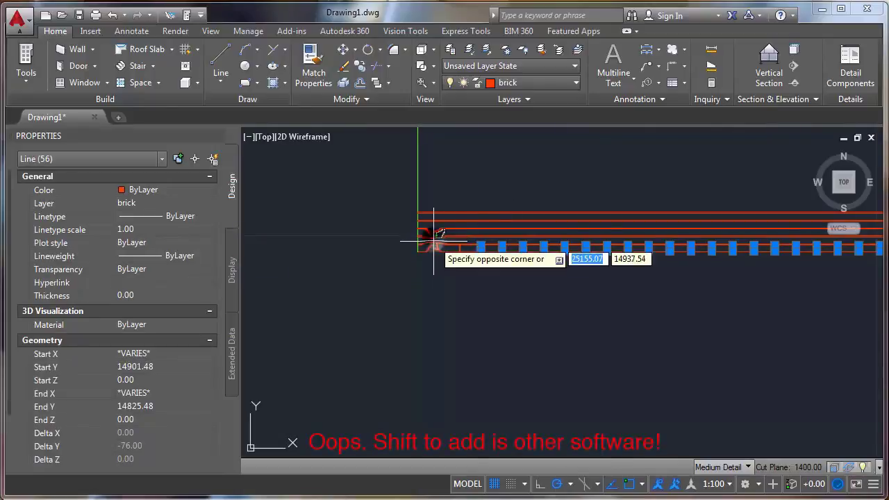
{"action": "left_click", "coordinate": [482, 276], "text": "shift"}
{"action": "scroll", "coordinate": [480, 260], "scroll_direction": "up", "scroll_amount": 3}
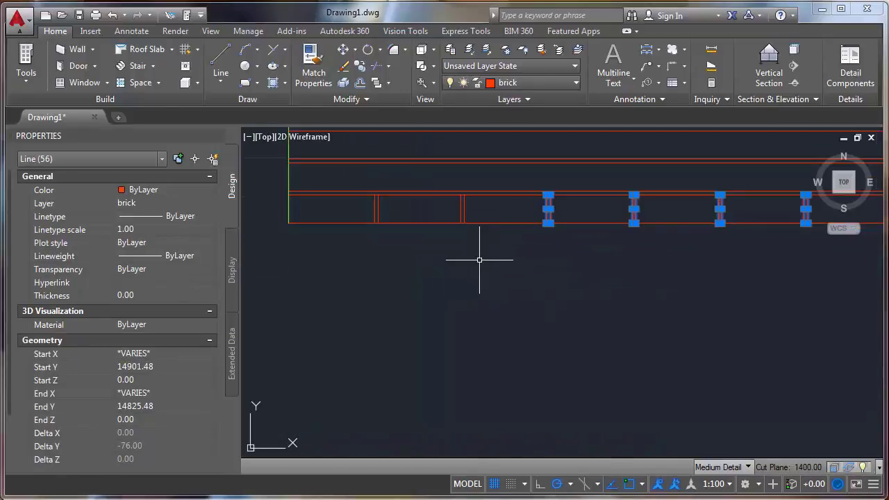
{"action": "left_click", "coordinate": [361, 175]}
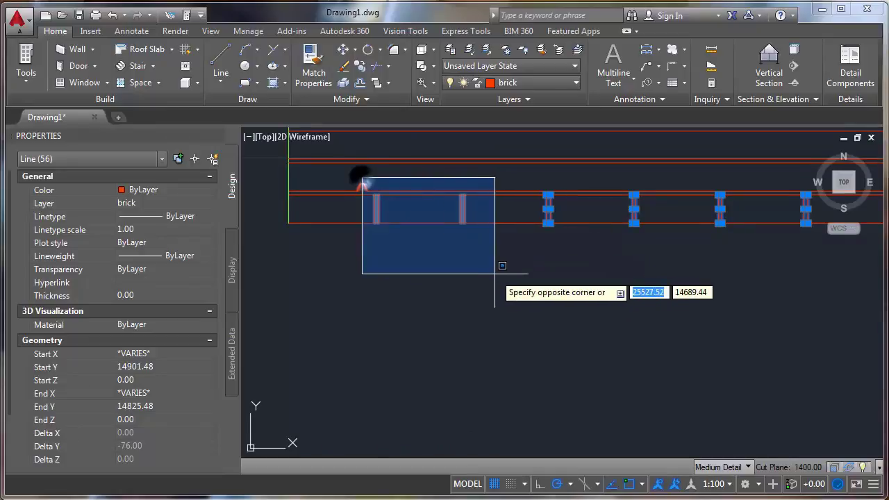
{"action": "left_click", "coordinate": [495, 273]}
{"action": "scroll", "coordinate": [532, 312], "scroll_direction": "down", "scroll_amount": 5}
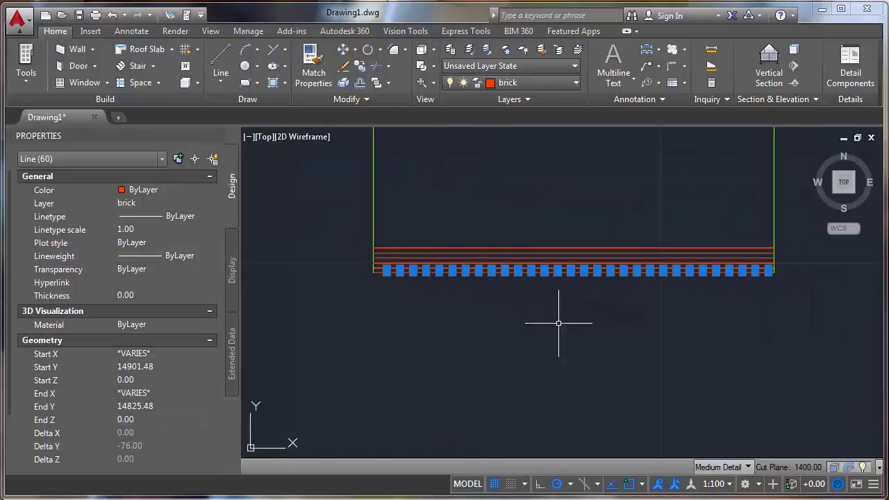
- Copy the selected first-course joint lines up to the third course, using the wall's lower-left corner as base point
{"action": "scroll", "coordinate": [427, 293], "scroll_direction": "up", "scroll_amount": 4}
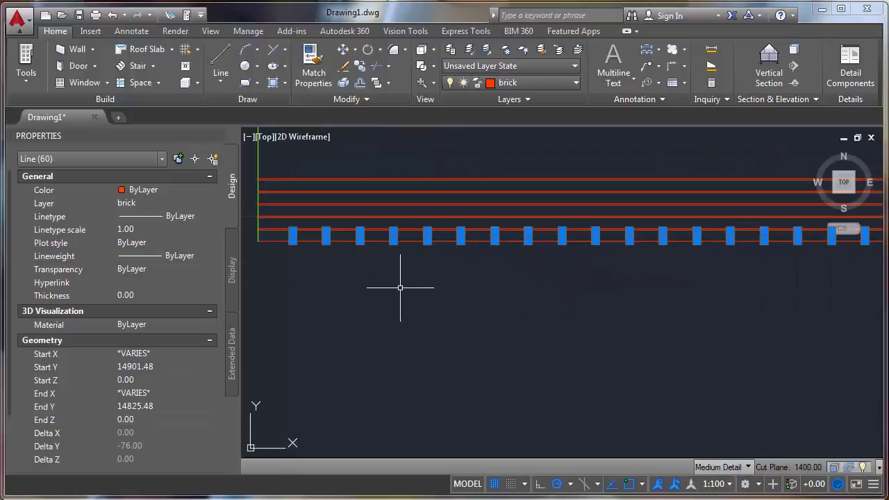
{"action": "scroll", "coordinate": [449, 312], "scroll_direction": "down", "scroll_amount": 2}
{"action": "scroll", "coordinate": [398, 286], "scroll_direction": "up", "scroll_amount": 4}
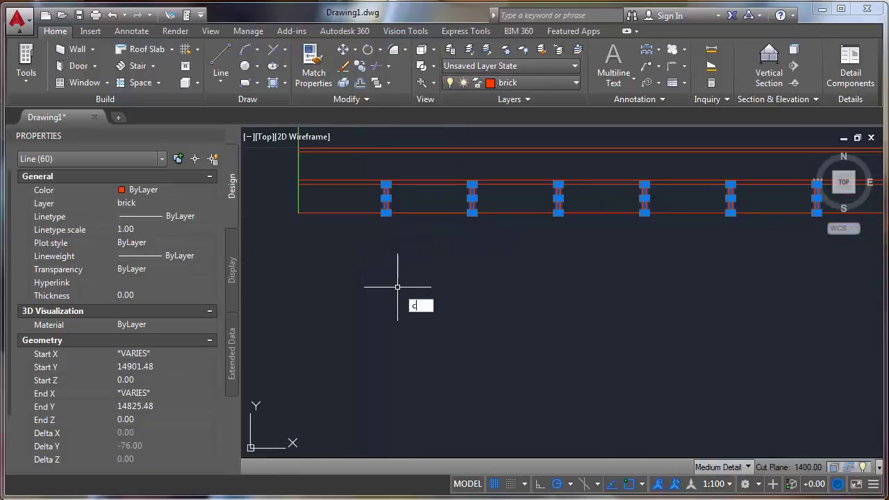
{"action": "key", "text": "Return"}
{"action": "left_click", "coordinate": [298, 211]}
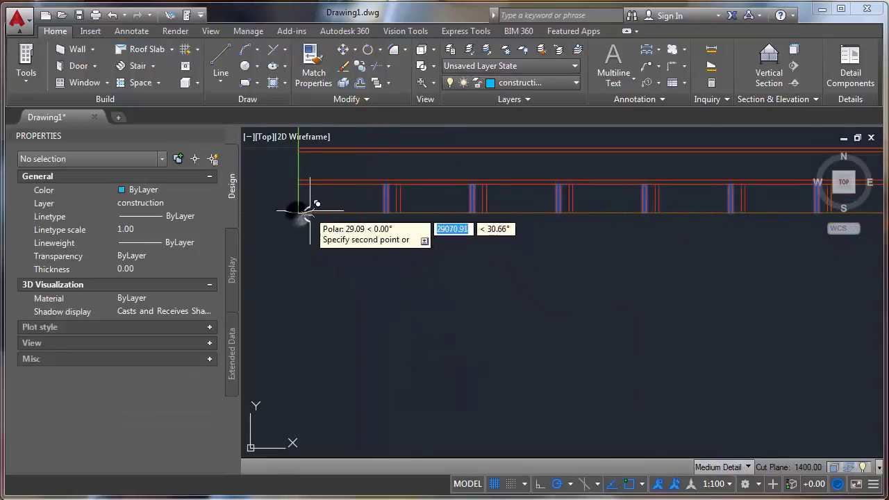
{"action": "middle_click_drag", "start_coordinate": [294, 207], "coordinate": [314, 313]}
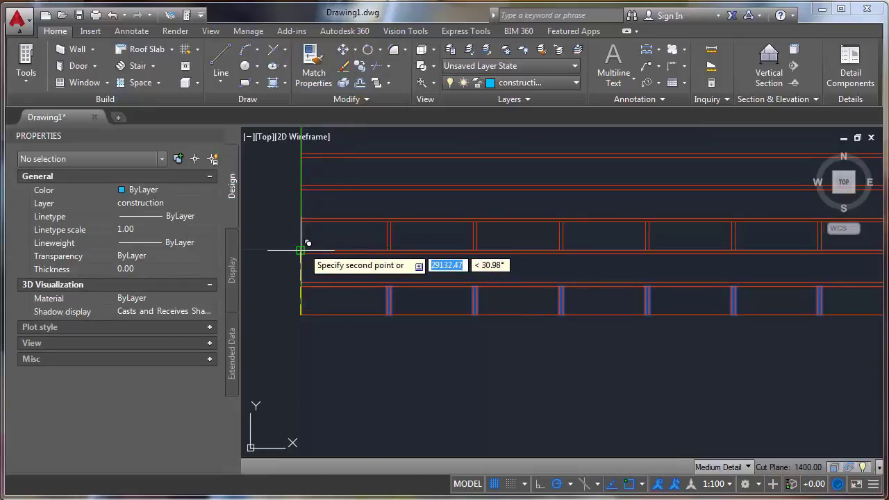
{"action": "left_click", "coordinate": [300, 250]}
{"action": "scroll", "coordinate": [421, 292], "scroll_direction": "down", "scroll_amount": 2}
{"action": "key", "text": "Escape"}
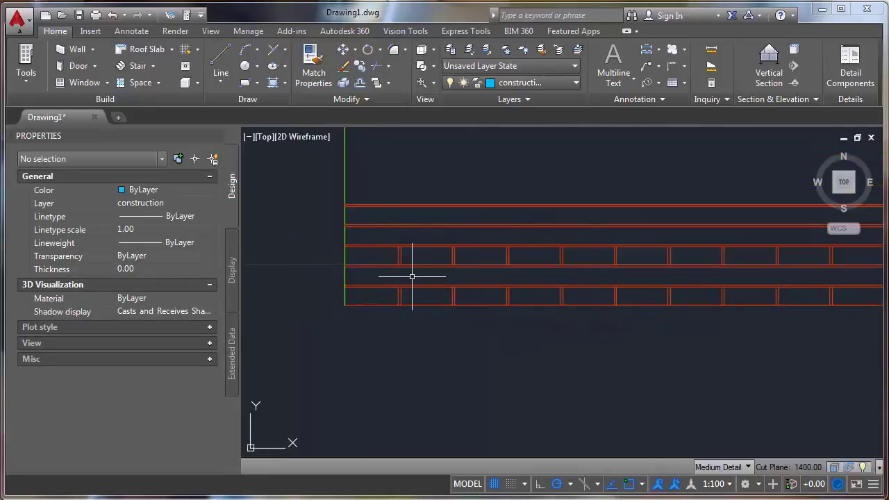
- Copy the previous selection of first-course joint lines up into the second course, directly above the originals
{"action": "scroll", "coordinate": [392, 283], "scroll_direction": "up", "scroll_amount": 4}
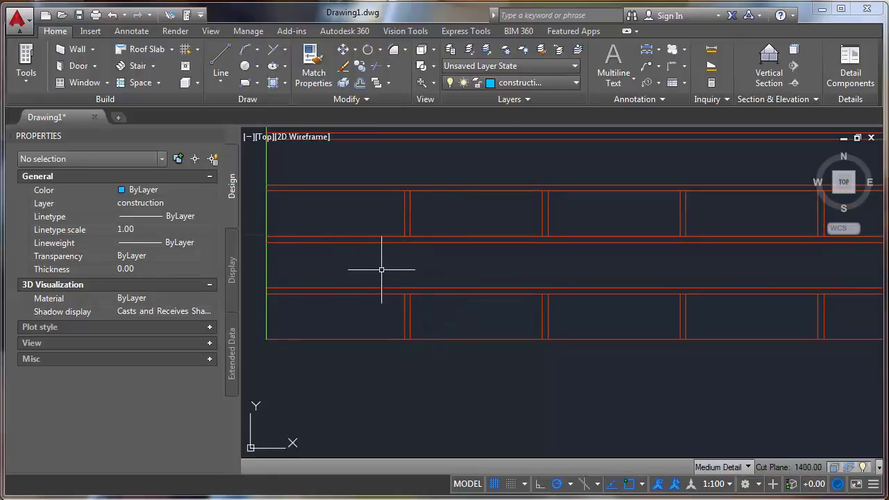
{"action": "middle_click_drag", "start_coordinate": [296, 271], "coordinate": [301, 292]}
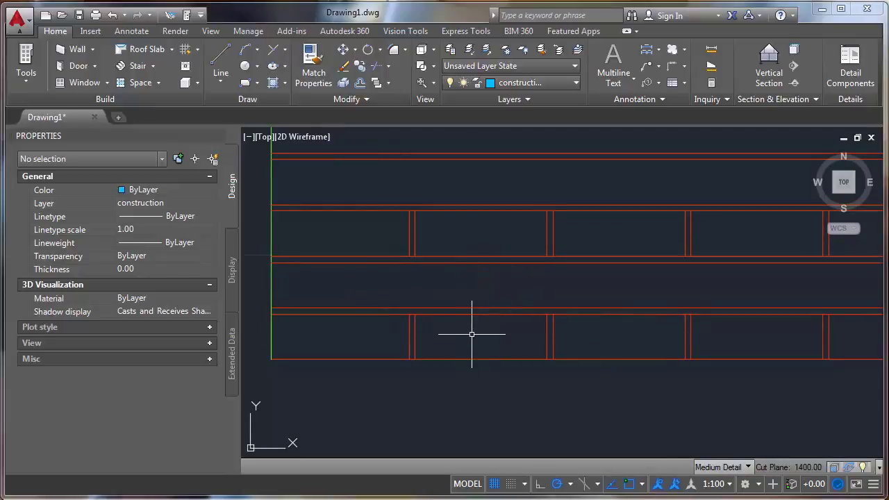
{"action": "scroll", "coordinate": [472, 335], "scroll_direction": "down", "scroll_amount": 4}
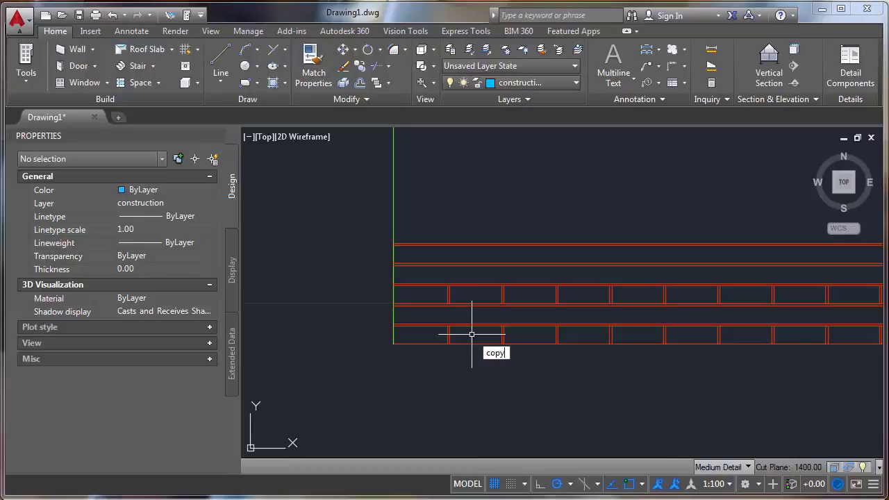
{"action": "key", "text": "Return"}
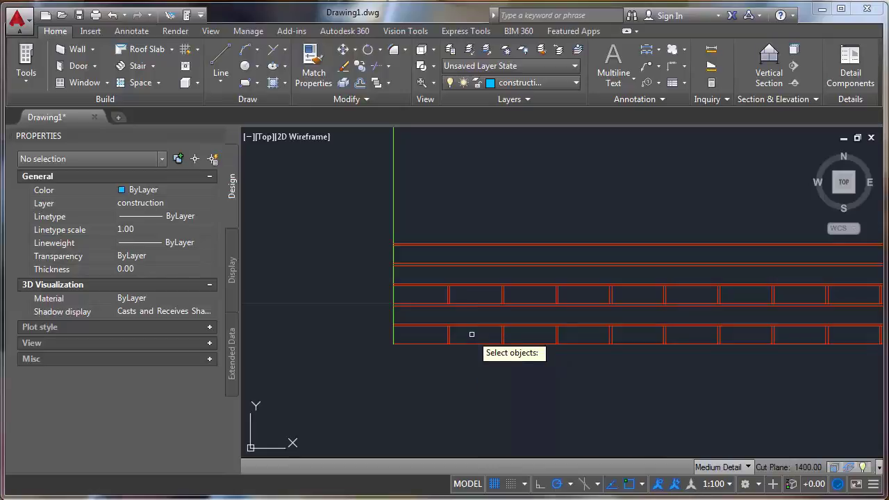
{"action": "type", "text": "p"}
{"action": "key", "text": "Return"}
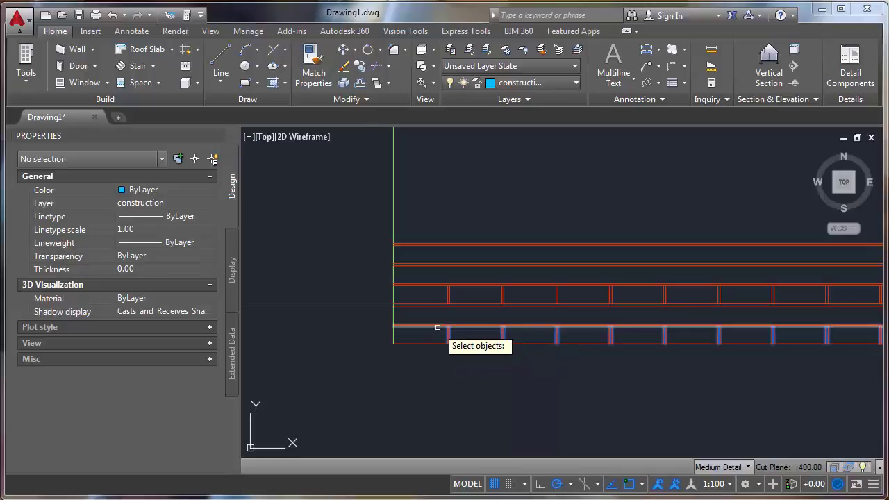
{"action": "scroll", "coordinate": [442, 325], "scroll_direction": "up", "scroll_amount": 5}
{"action": "key", "text": "Return"}
{"action": "left_click", "coordinate": [473, 401]}
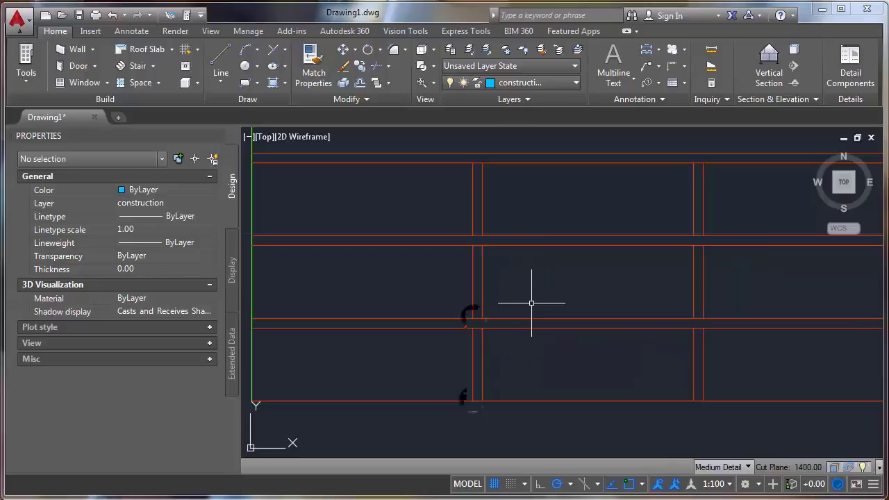
{"action": "left_click", "coordinate": [343, 51]}
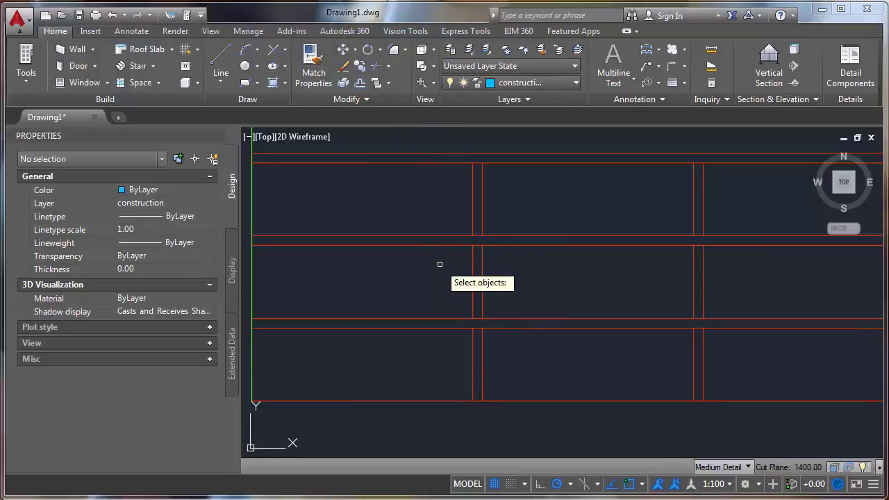
{"action": "type", "text": "p"}
{"action": "key", "text": "Return"}
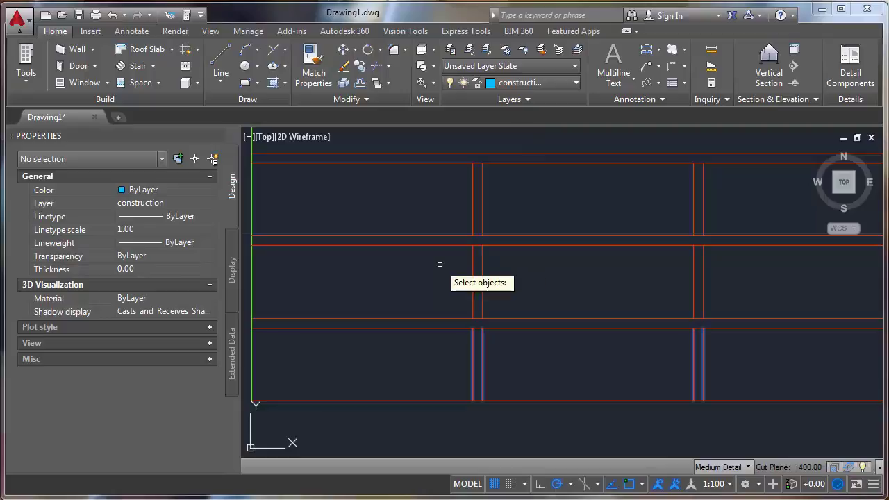
{"action": "scroll", "coordinate": [440, 264], "scroll_direction": "down", "scroll_amount": 2}
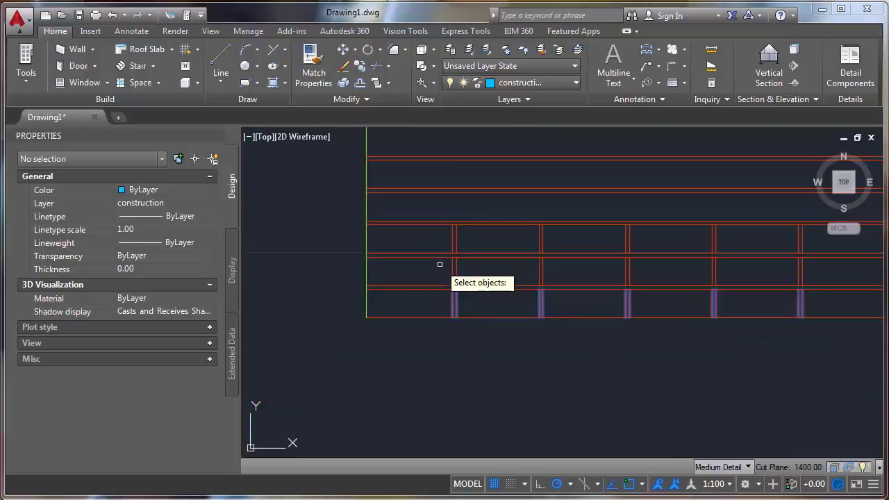
{"action": "scroll", "coordinate": [476, 278], "scroll_direction": "down", "scroll_amount": 3}
{"action": "scroll", "coordinate": [475, 277], "scroll_direction": "up", "scroll_amount": 2}
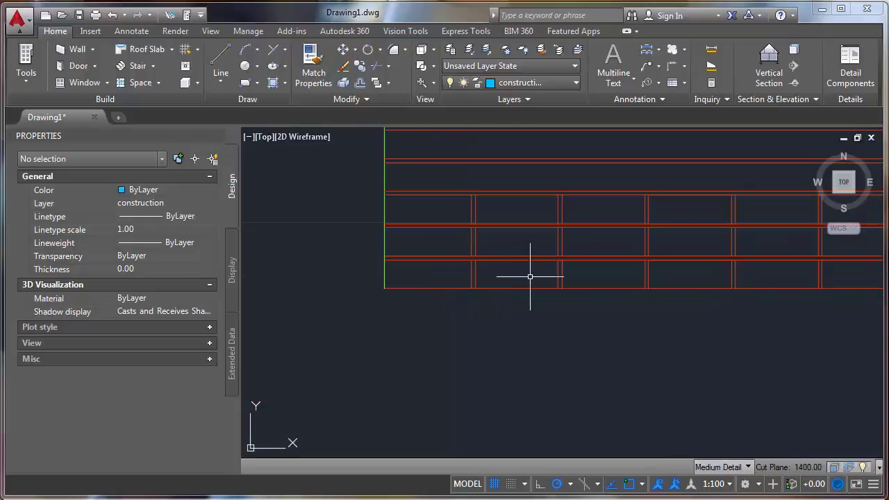
- Select the first seven pairs of vertical joint lines in the second course, starting from the wall's left edge
{"action": "left_click", "coordinate": [703, 243]}
{"action": "left_click", "coordinate": [462, 241]}
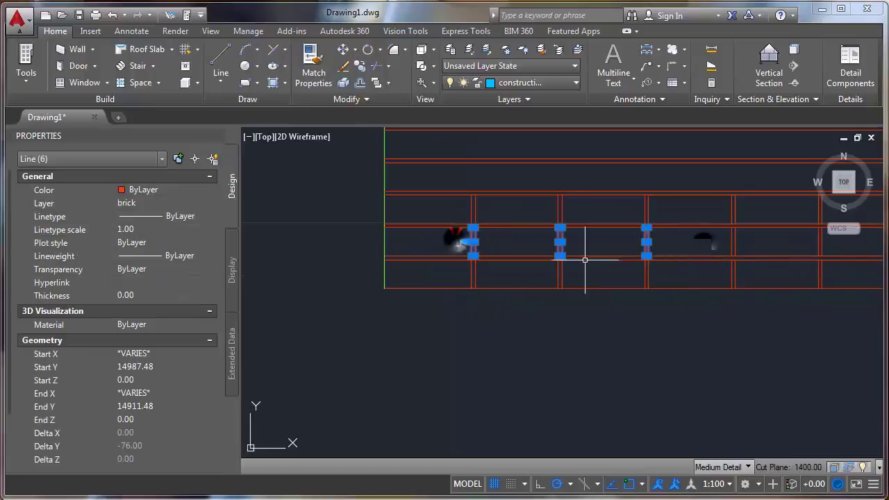
{"action": "scroll", "coordinate": [648, 269], "scroll_direction": "down", "scroll_amount": 3}
{"action": "middle_click_drag", "start_coordinate": [681, 280], "coordinate": [461, 284]}
{"action": "scroll", "coordinate": [470, 282], "scroll_direction": "up", "scroll_amount": 3}
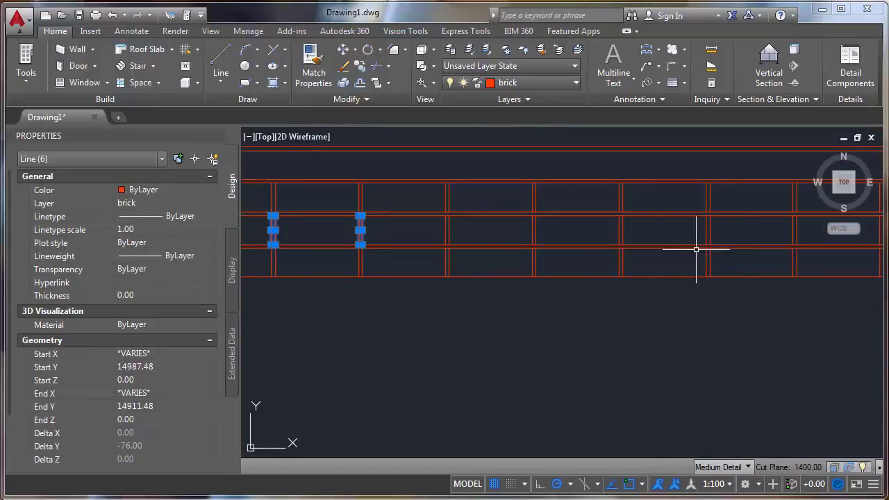
{"action": "left_click", "coordinate": [745, 230]}
{"action": "left_click", "coordinate": [429, 220]}
- Add the remaining second-course vertical joint lines up to the wall's right edge to the selection
{"action": "scroll", "coordinate": [556, 240], "scroll_direction": "down", "scroll_amount": 3}
{"action": "middle_click_drag", "start_coordinate": [679, 253], "coordinate": [381, 261]}
{"action": "left_click", "coordinate": [743, 248]}
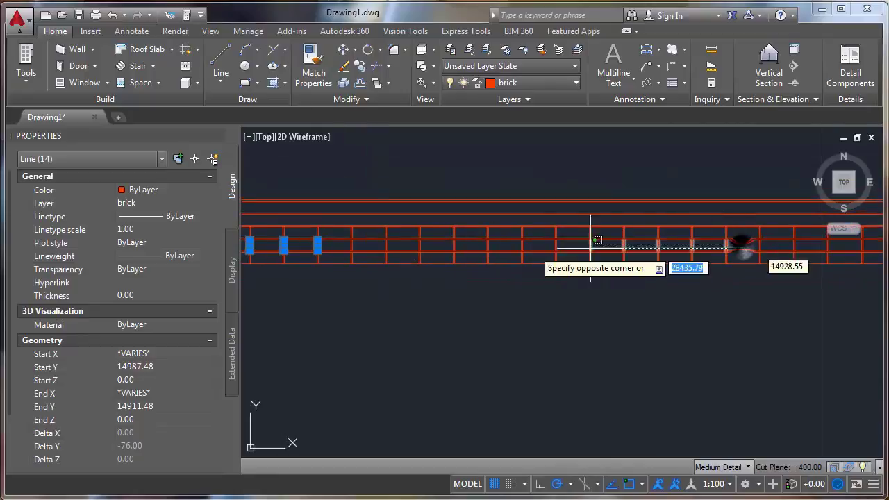
{"action": "left_click", "coordinate": [342, 246]}
{"action": "middle_click_drag", "start_coordinate": [621, 248], "coordinate": [564, 269]}
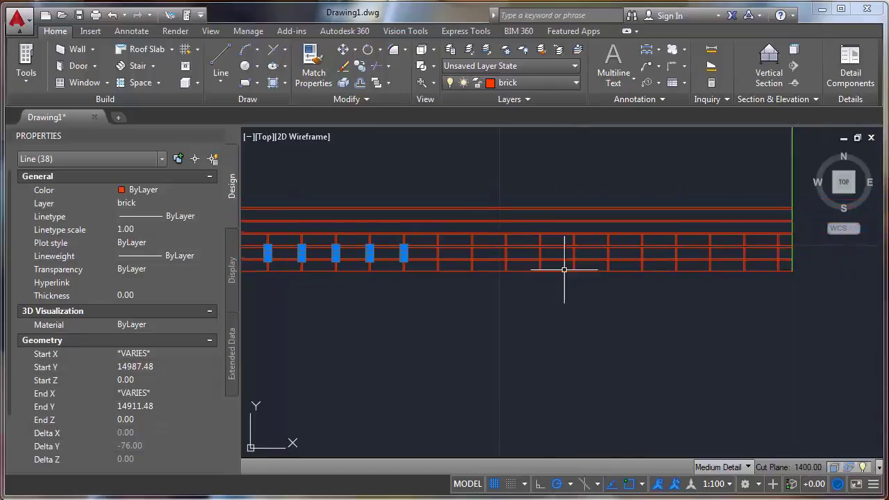
{"action": "left_click", "coordinate": [786, 246]}
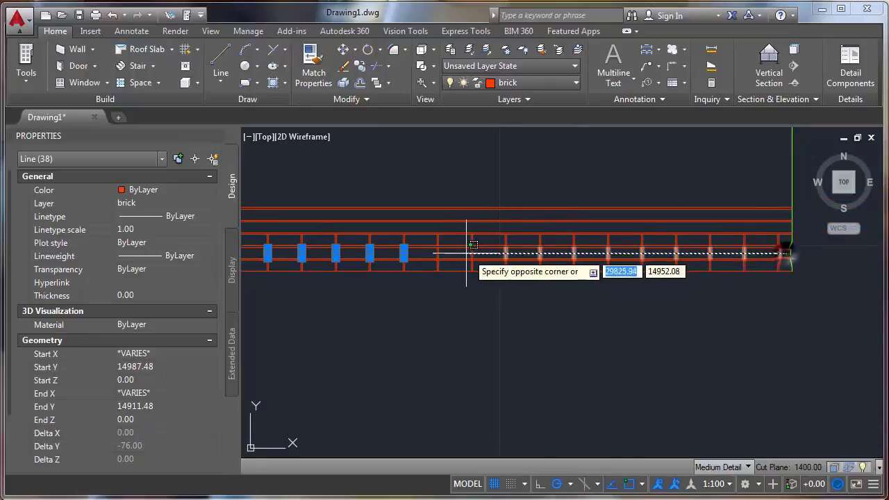
{"action": "left_click", "coordinate": [427, 252]}
{"action": "mouse_move", "coordinate": [427, 252]}
{"action": "middle_mouse_down"}
{"action": "mouse_move", "coordinate": [530, 312]}
{"action": "mouse_move", "coordinate": [502, 342]}
{"action": "mouse_move", "coordinate": [571, 335]}
{"action": "middle_mouse_up"}
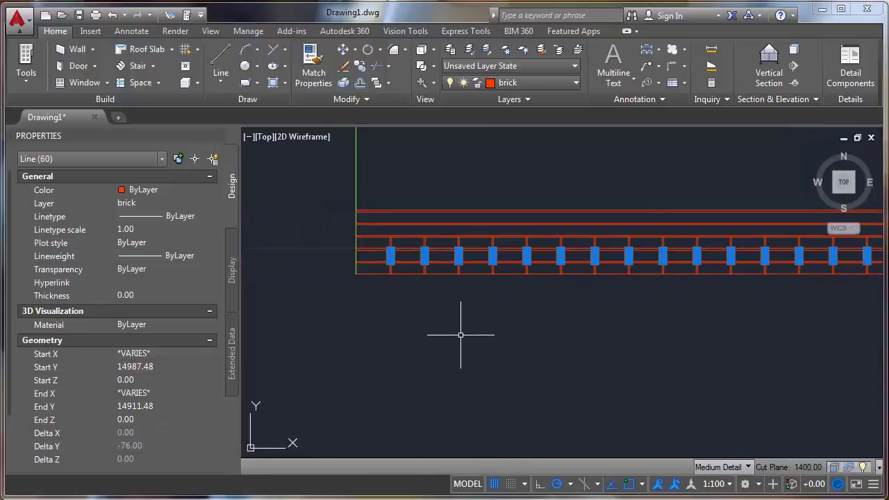
- Move the selected second-course joint lines 120 horizontally to the right to stagger the bricks
{"action": "type", "text": "m"}
{"action": "key", "text": "Return"}
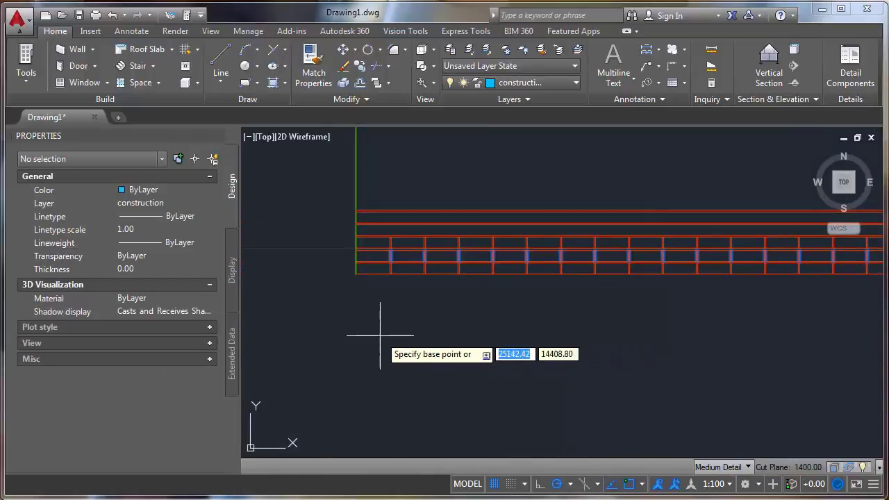
{"action": "left_click", "coordinate": [354, 358]}
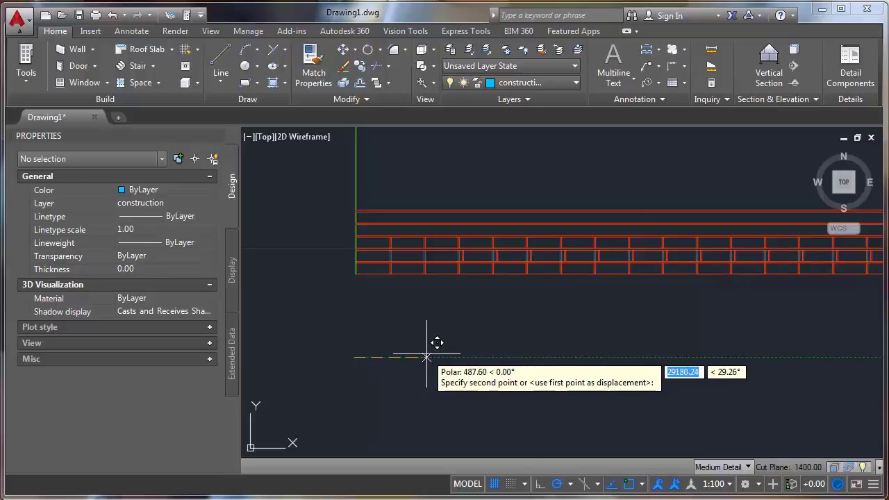
{"action": "type", "text": "120"}
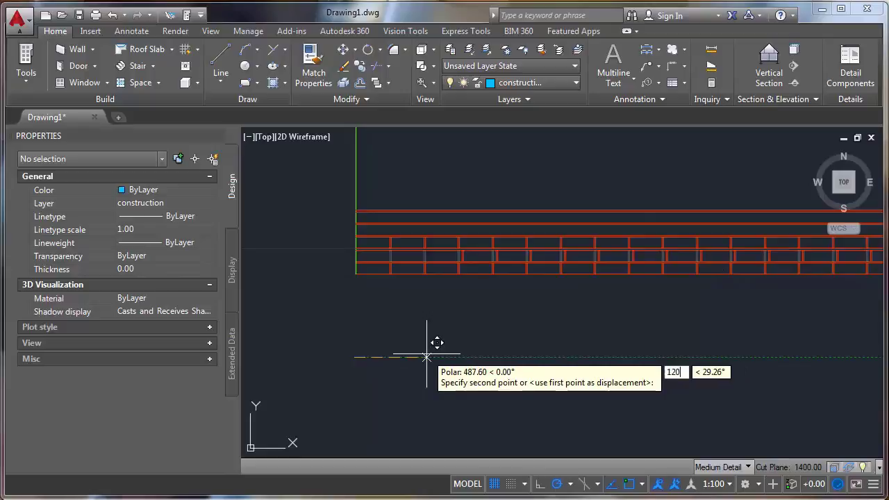
{"action": "key", "text": "Return"}
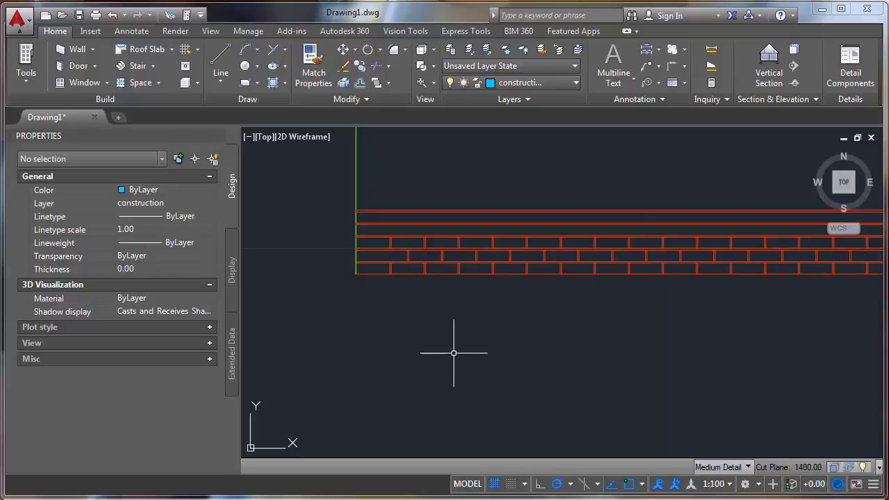
- Copy the leftmost pair of second-course vertical joint lines one brick spacing to the left, filling the gap at the wall's left edge
{"action": "scroll", "coordinate": [408, 252], "scroll_direction": "up", "scroll_amount": 4}
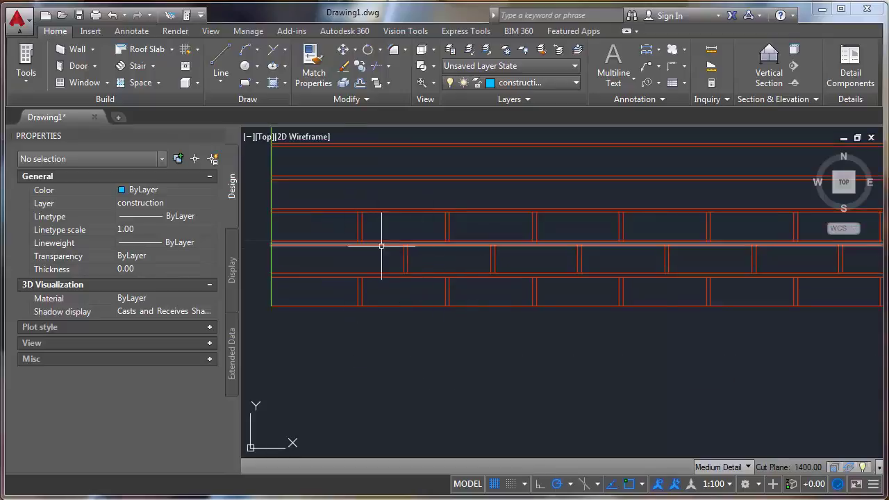
{"action": "scroll", "coordinate": [371, 258], "scroll_direction": "up", "scroll_amount": 4}
{"action": "scroll", "coordinate": [536, 263], "scroll_direction": "down", "scroll_amount": 4}
{"action": "left_click", "coordinate": [525, 265]}
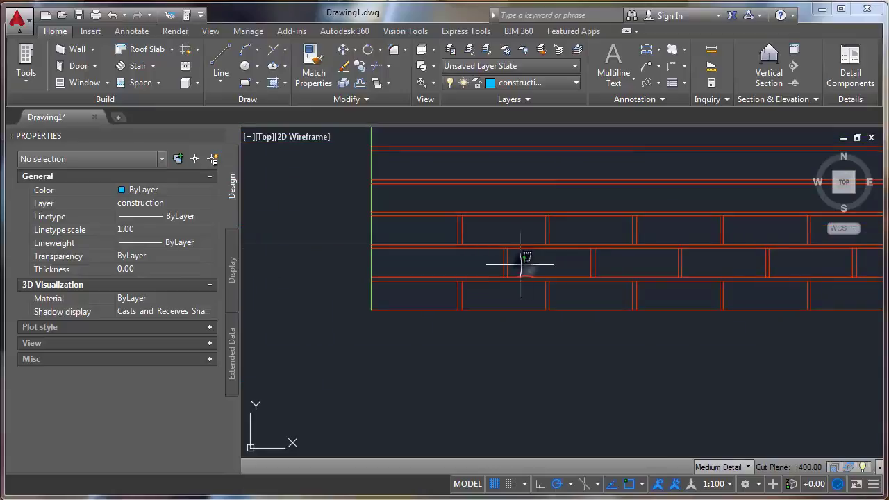
{"action": "left_click", "coordinate": [476, 262]}
{"action": "type", "text": "c"}
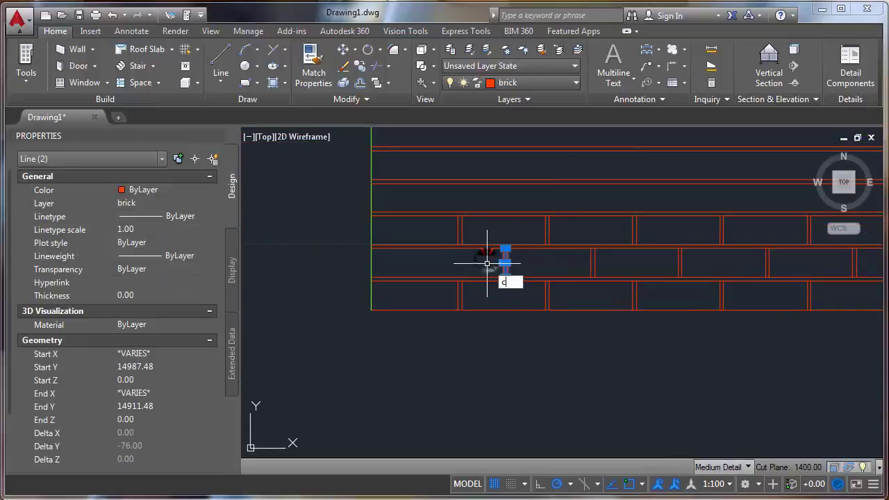
{"action": "key", "text": "Return"}
{"action": "left_click", "coordinate": [589, 248]}
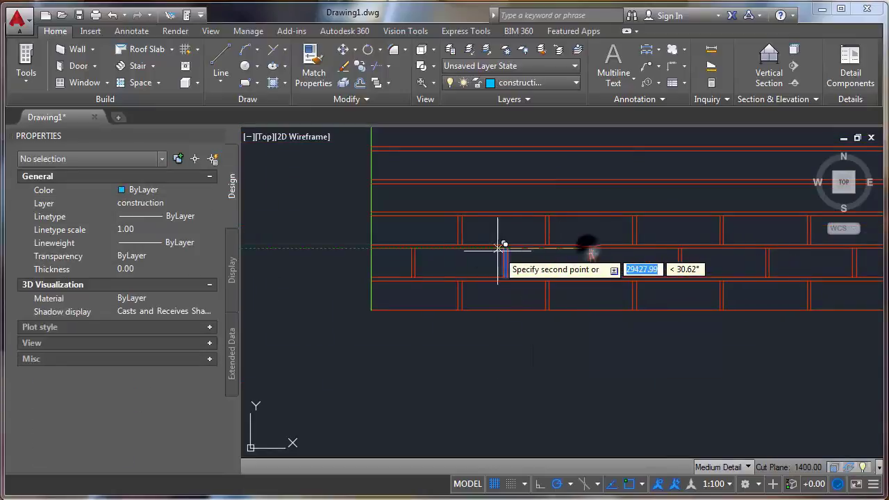
{"action": "left_click", "coordinate": [499, 248]}
{"action": "key", "text": "Return"}
- Delete the pair of second-course vertical joint lines lying outside the wall's right edge
{"action": "scroll", "coordinate": [521, 287], "scroll_direction": "down", "scroll_amount": 4}
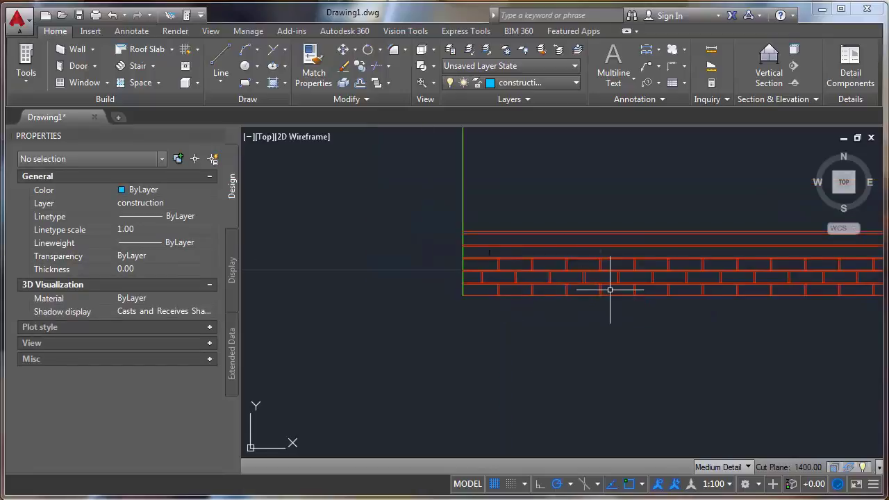
{"action": "scroll", "coordinate": [569, 282], "scroll_direction": "up", "scroll_amount": 1}
{"action": "scroll", "coordinate": [556, 272], "scroll_direction": "down", "scroll_amount": 3}
{"action": "scroll", "coordinate": [604, 278], "scroll_direction": "up", "scroll_amount": 4}
{"action": "scroll", "coordinate": [643, 286], "scroll_direction": "down", "scroll_amount": 4}
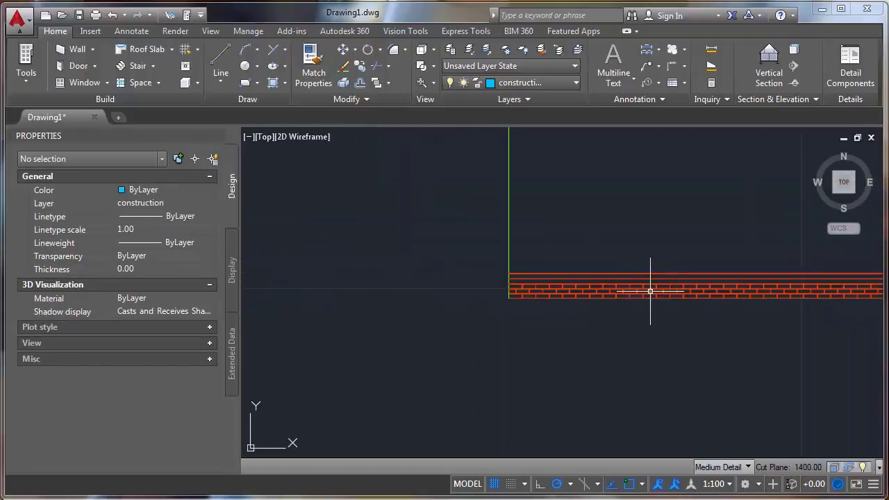
{"action": "scroll", "coordinate": [651, 291], "scroll_direction": "down", "scroll_amount": 2}
{"action": "scroll", "coordinate": [727, 322], "scroll_direction": "up", "scroll_amount": 6}
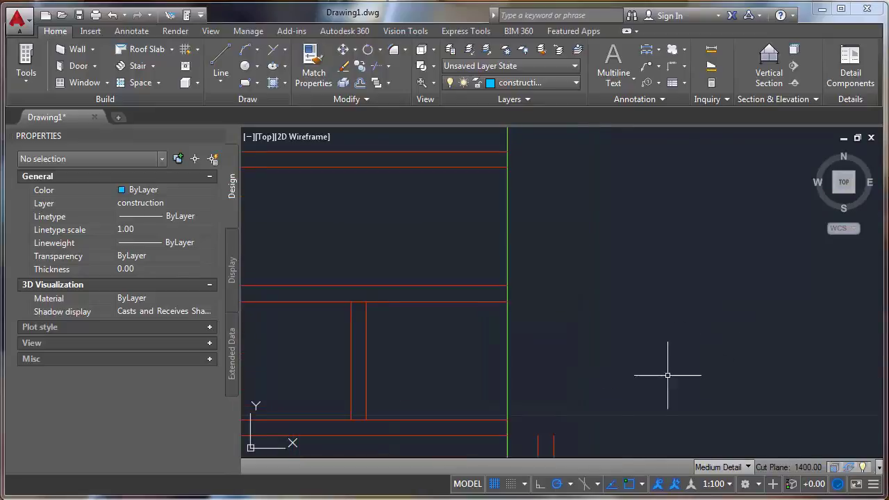
{"action": "left_click", "coordinate": [598, 359]}
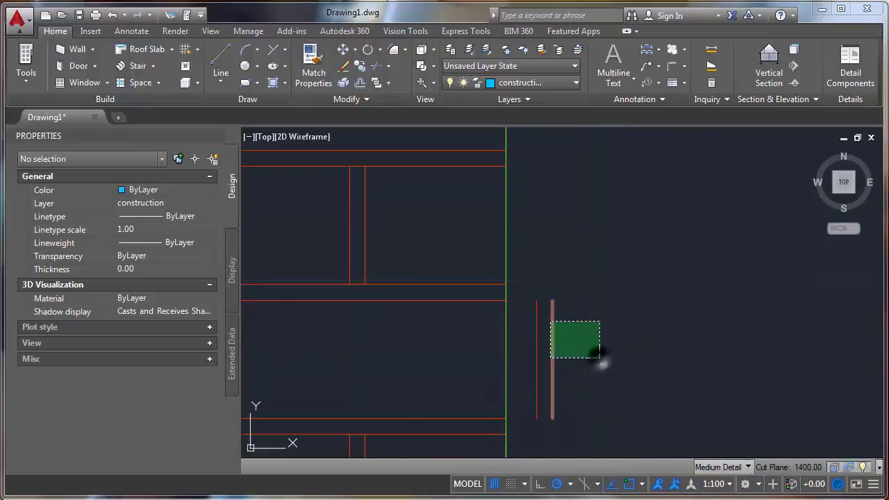
{"action": "left_click", "coordinate": [530, 282]}
{"action": "key", "text": "Delete"}
- Stretch the left end of the wall's bottom line past the wall's left edge, making the line about 7894 long
{"action": "scroll", "coordinate": [623, 312], "scroll_direction": "down", "scroll_amount": 4}
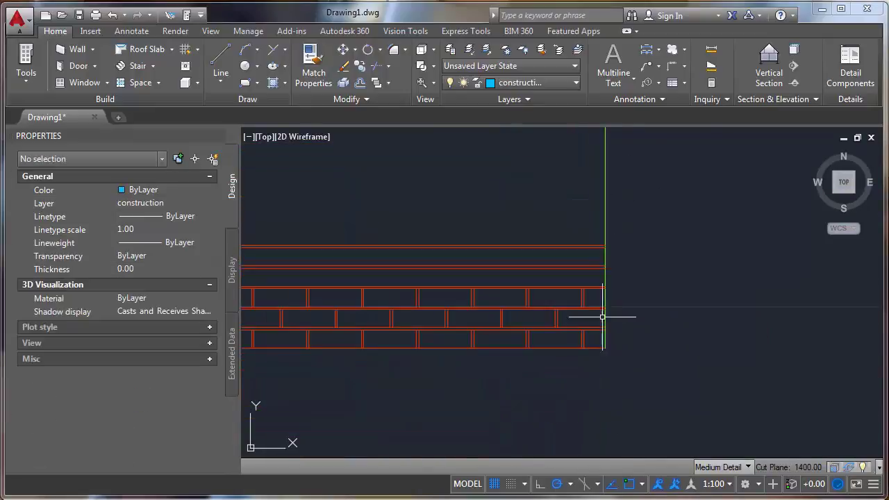
{"action": "middle_click_drag", "start_coordinate": [482, 328], "coordinate": [623, 321]}
{"action": "scroll", "coordinate": [612, 333], "scroll_direction": "down", "scroll_amount": 5}
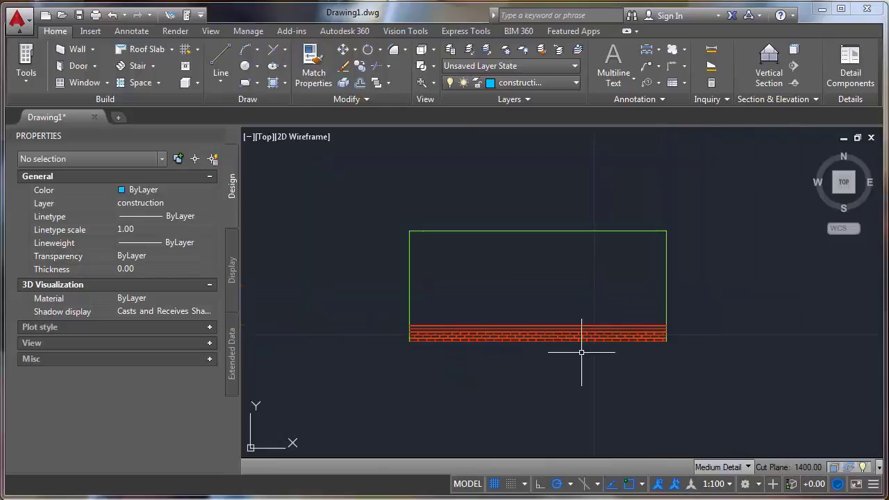
{"action": "scroll", "coordinate": [450, 347], "scroll_direction": "up", "scroll_amount": 5}
{"action": "left_click", "coordinate": [433, 324]}
{"action": "scroll", "coordinate": [416, 333], "scroll_direction": "down", "scroll_amount": 2}
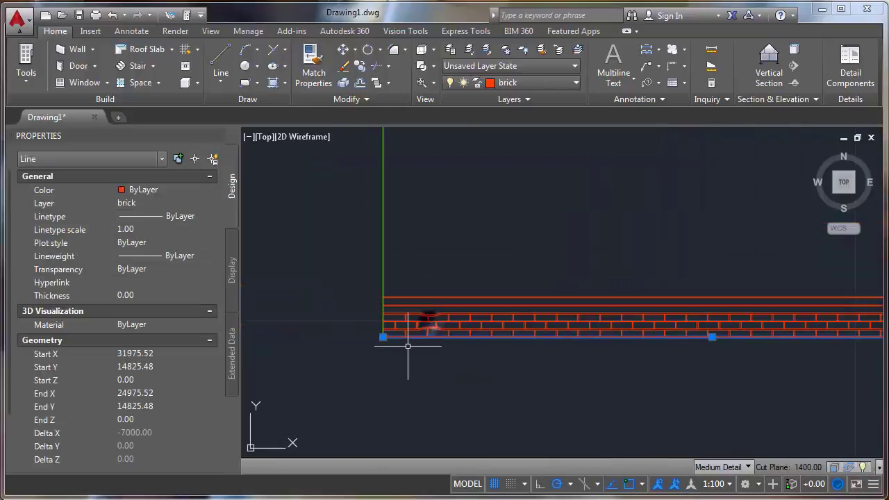
{"action": "middle_click_drag", "start_coordinate": [443, 369], "coordinate": [564, 361]}
{"action": "scroll", "coordinate": [505, 344], "scroll_direction": "up", "scroll_amount": 4}
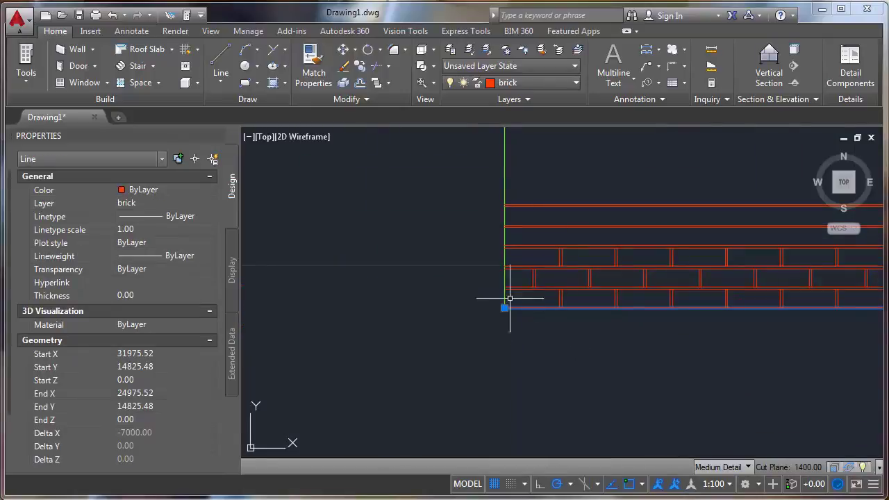
{"action": "left_click", "coordinate": [506, 309]}
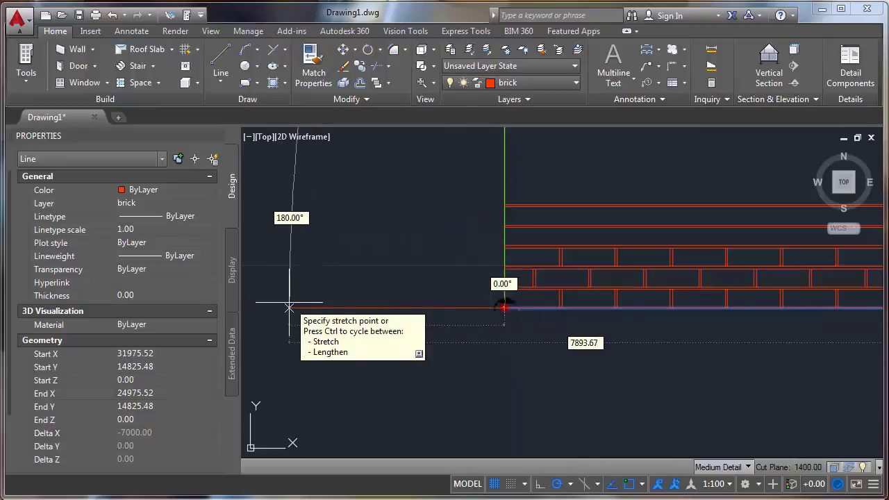
{"action": "left_click", "coordinate": [289, 308]}
- Stretch the right end of the bottom line past the wall's right edge, making the line about 8540 long
{"action": "scroll", "coordinate": [401, 333], "scroll_direction": "down", "scroll_amount": 5}
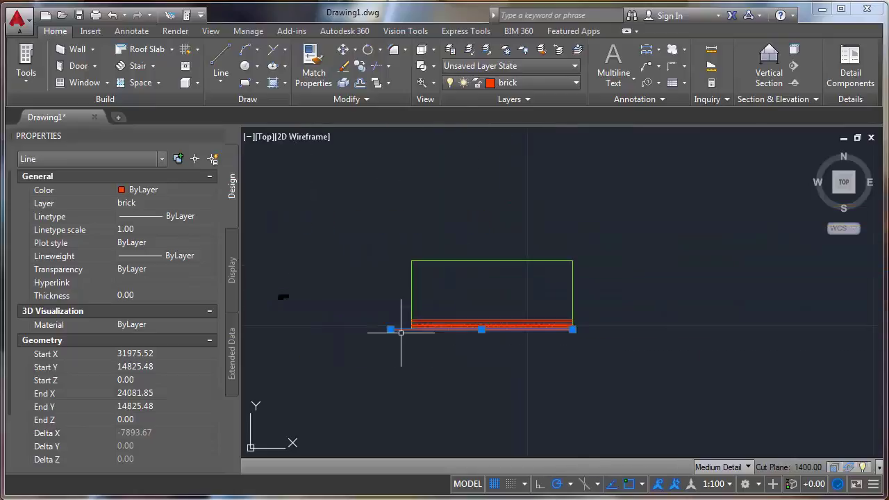
{"action": "scroll", "coordinate": [582, 321], "scroll_direction": "up", "scroll_amount": 5}
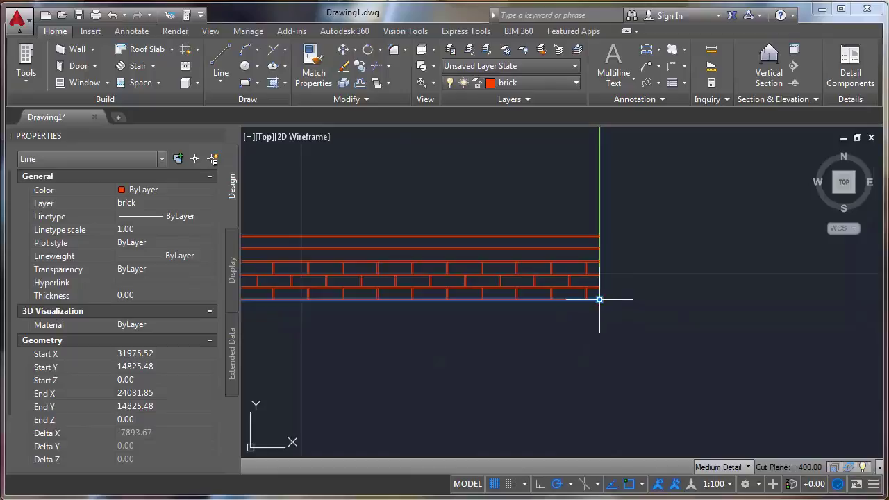
{"action": "left_click", "coordinate": [599, 299]}
{"action": "left_click", "coordinate": [697, 300]}
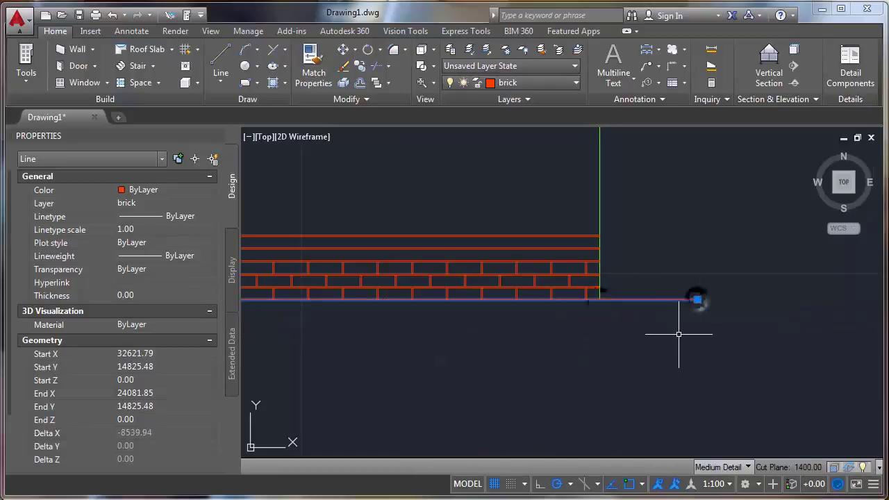
{"action": "key", "text": "Escape"}
{"action": "left_click", "coordinate": [678, 335]}
{"action": "left_click", "coordinate": [632, 272]}
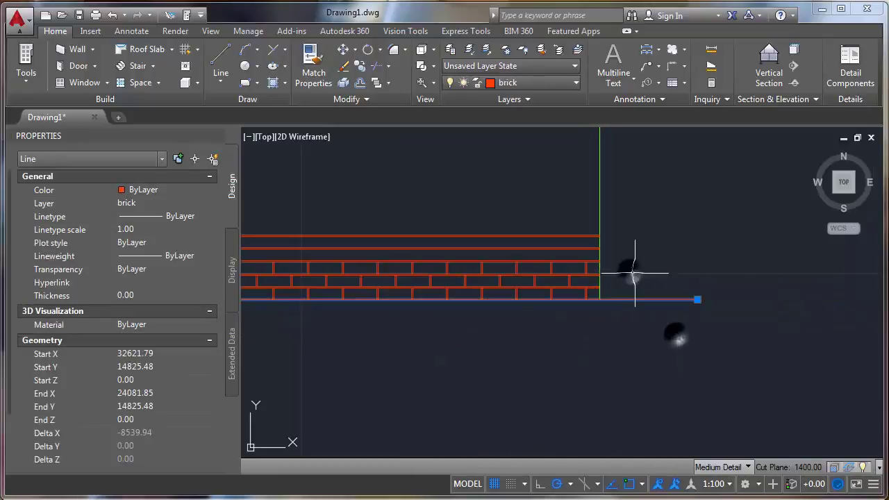
- Assign the extended bottom line to the ground layer and clear the selection
{"action": "left_click", "coordinate": [185, 204]}
{"action": "left_click", "coordinate": [211, 203]}
{"action": "left_click", "coordinate": [167, 273]}
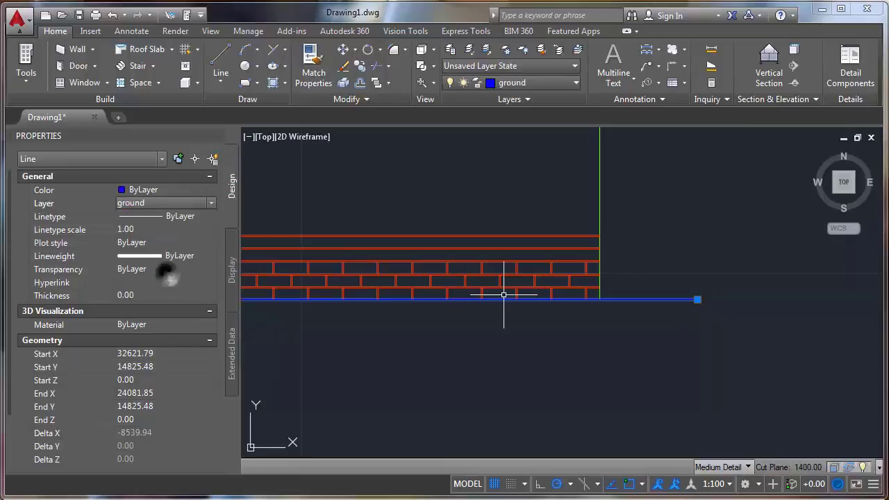
{"action": "key", "text": "Escape"}
{"action": "scroll", "coordinate": [631, 358], "scroll_direction": "down", "scroll_amount": 3}
{"action": "middle_click_drag", "start_coordinate": [499, 335], "coordinate": [670, 339]}
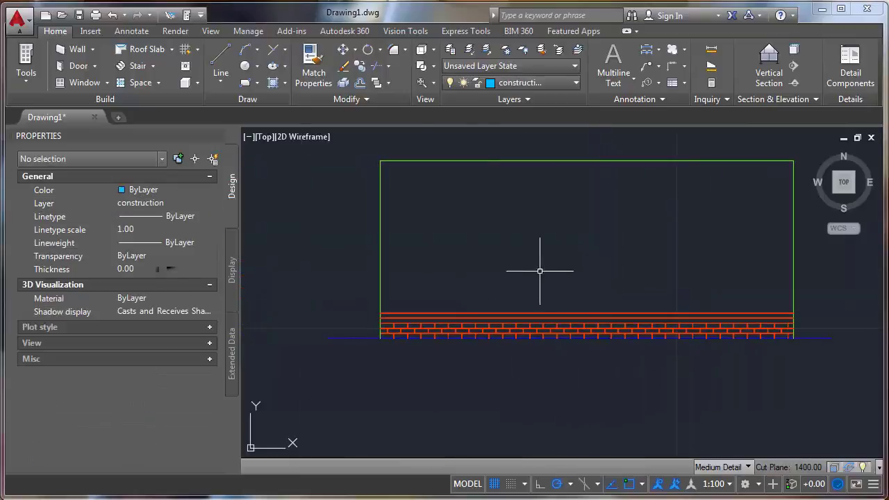
{"action": "scroll", "coordinate": [540, 271], "scroll_direction": "down", "scroll_amount": 2}
{"action": "middle_click_drag", "start_coordinate": [574, 282], "coordinate": [542, 312]}
{"action": "scroll", "coordinate": [534, 307], "scroll_direction": "up", "scroll_amount": 2}
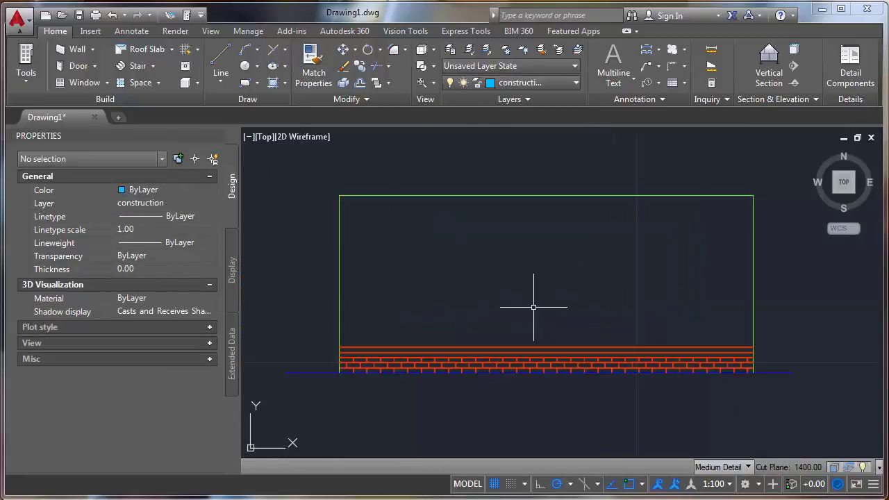